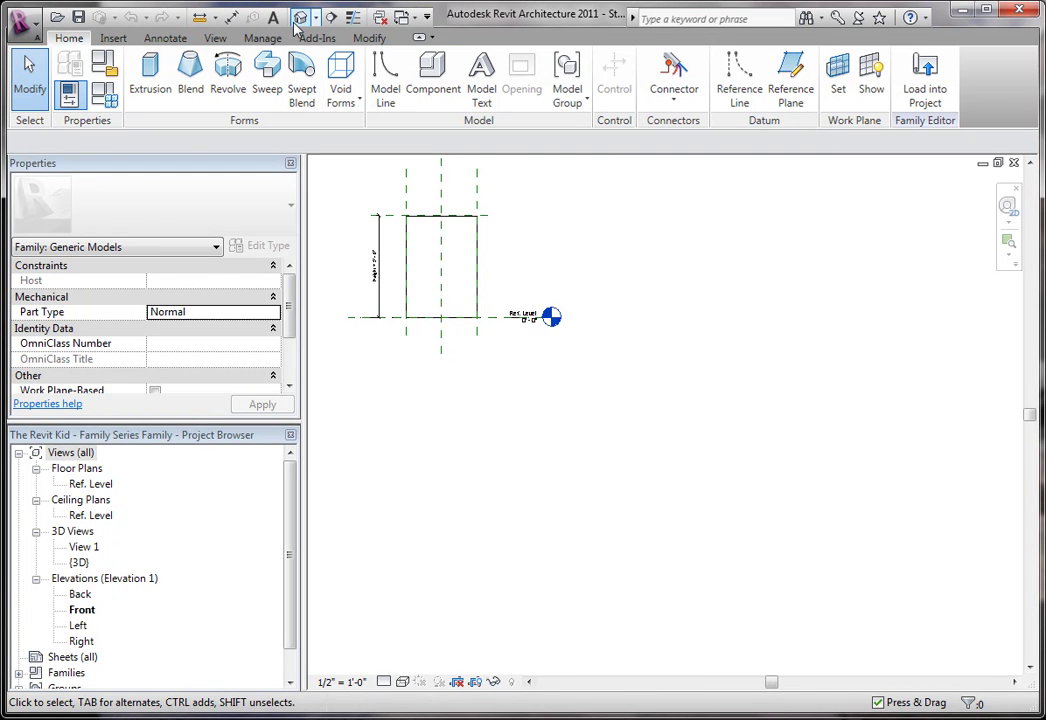
Open the default 3D view and examine the box model
{"action": "left_click", "coordinate": [298, 19]}
{"action": "middle_click_drag", "start_coordinate": [677, 474], "coordinate": [769, 579]}
{"action": "scroll", "coordinate": [606, 208], "scroll_direction": "up", "scroll_amount": 1}
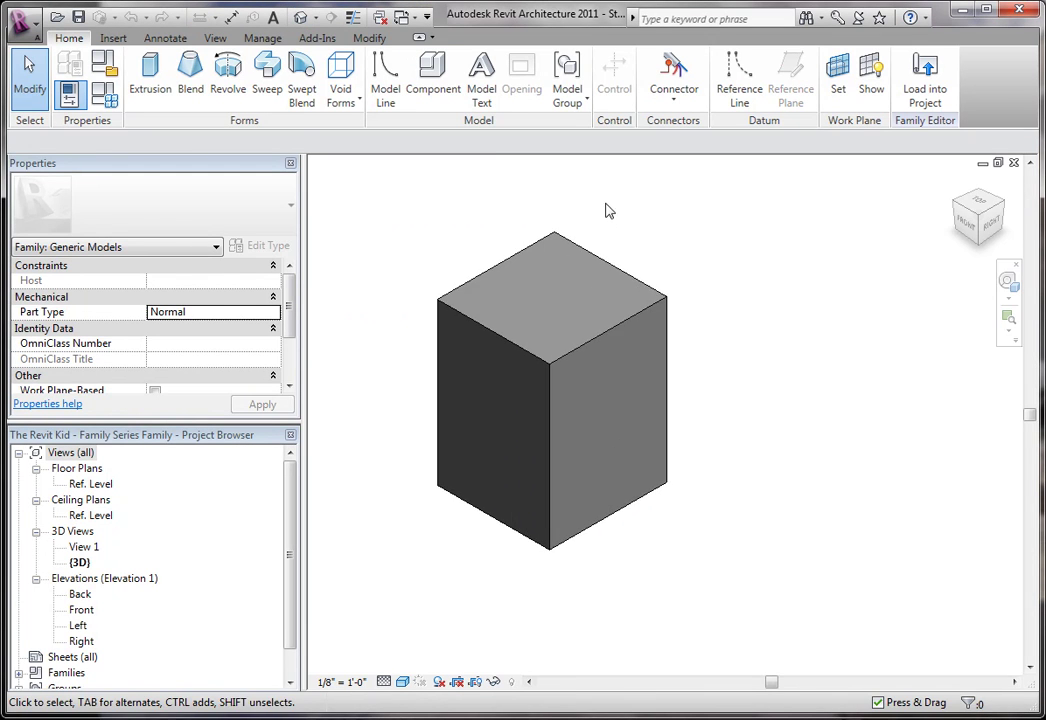
{"action": "middle_click_drag", "start_coordinate": [588, 302], "coordinate": [715, 251]}
{"action": "scroll", "coordinate": [656, 331], "scroll_direction": "up", "scroll_amount": 2}
{"action": "scroll", "coordinate": [699, 247], "scroll_direction": "down", "scroll_amount": 1}
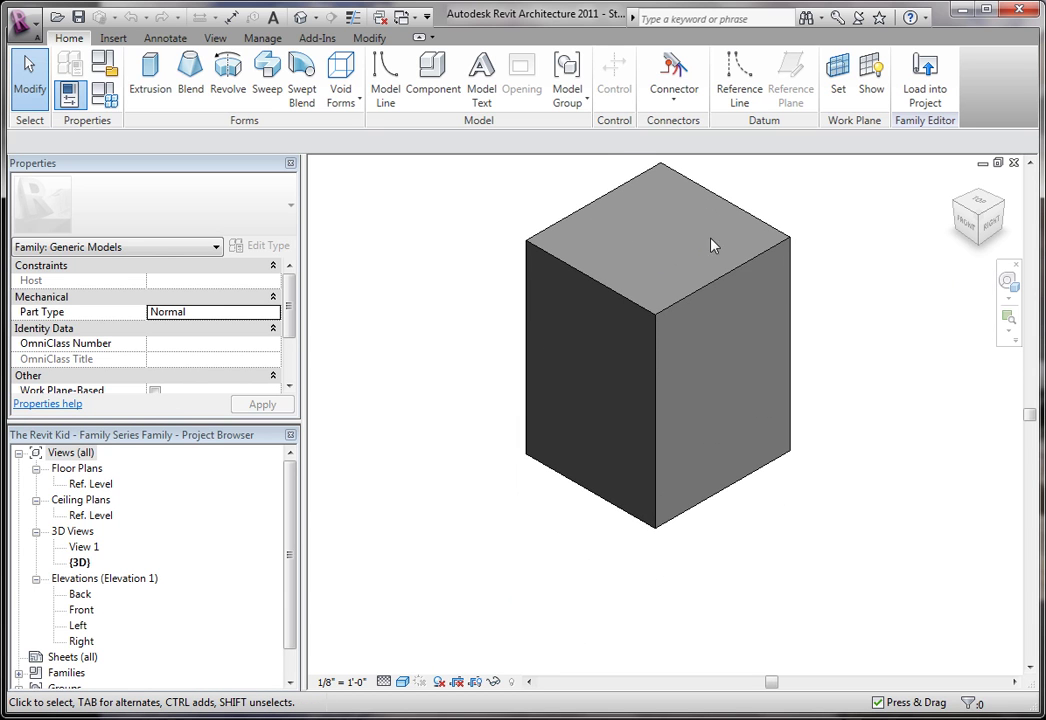
{"action": "middle_click_drag", "start_coordinate": [888, 210], "coordinate": [818, 248]}
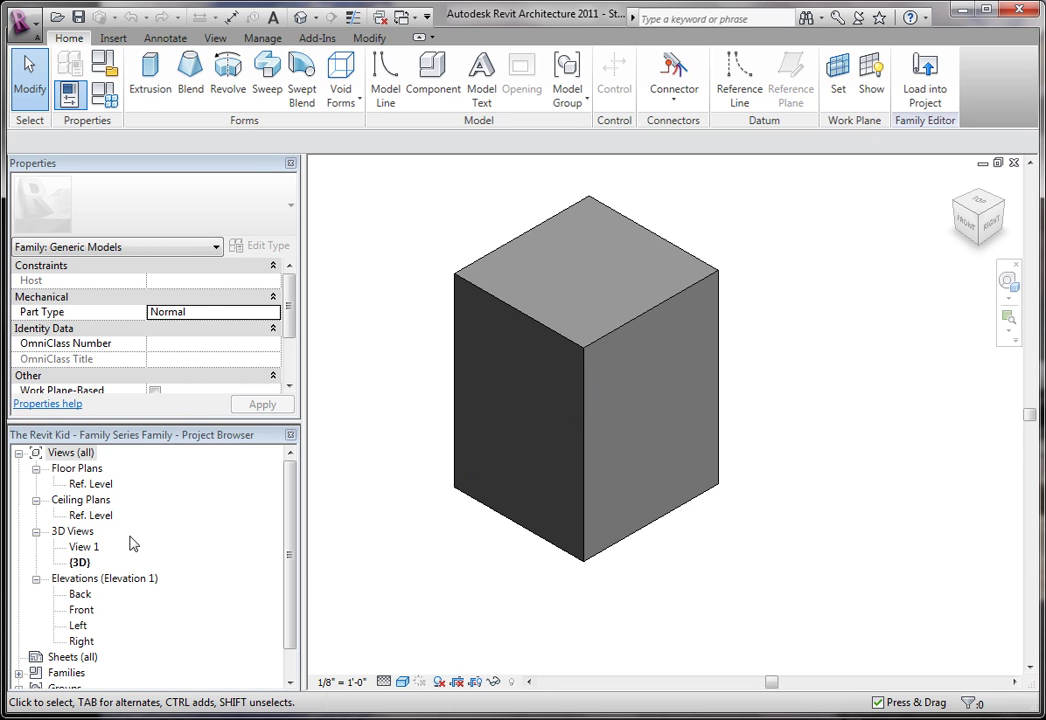
Open the Front elevation and the Ref. Level floor plan, and tile all open views
{"action": "double_click", "coordinate": [80, 611]}
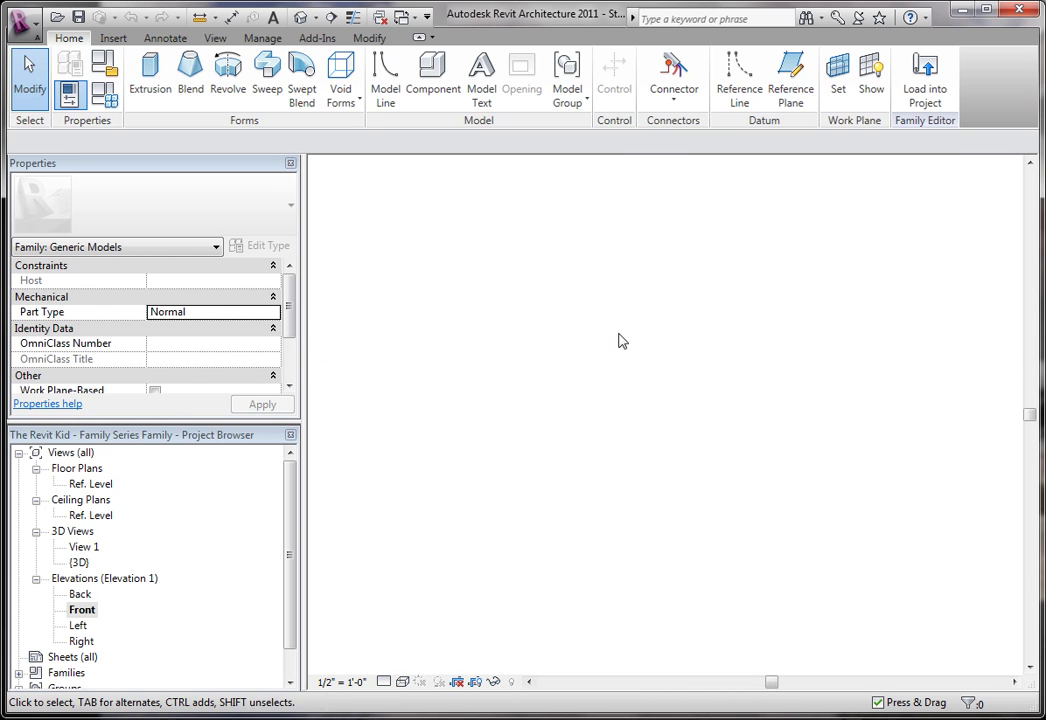
{"action": "scroll", "coordinate": [563, 325], "scroll_direction": "up", "scroll_amount": 5}
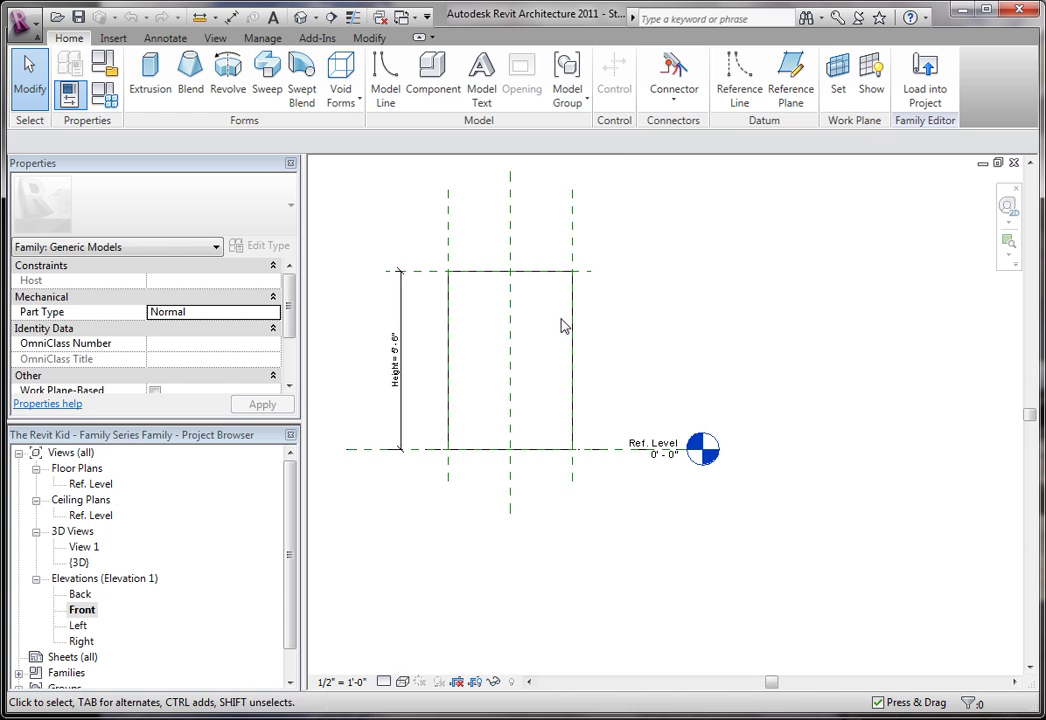
{"action": "double_click", "coordinate": [92, 484]}
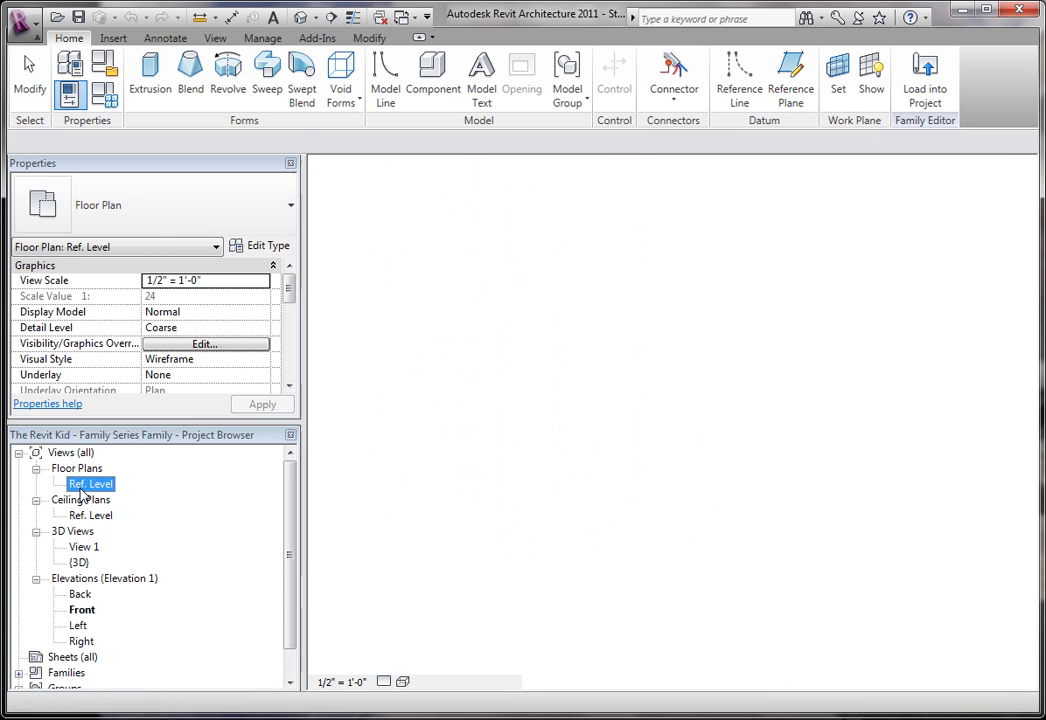
{"action": "key", "text": "w"}
{"action": "key", "text": "t"}
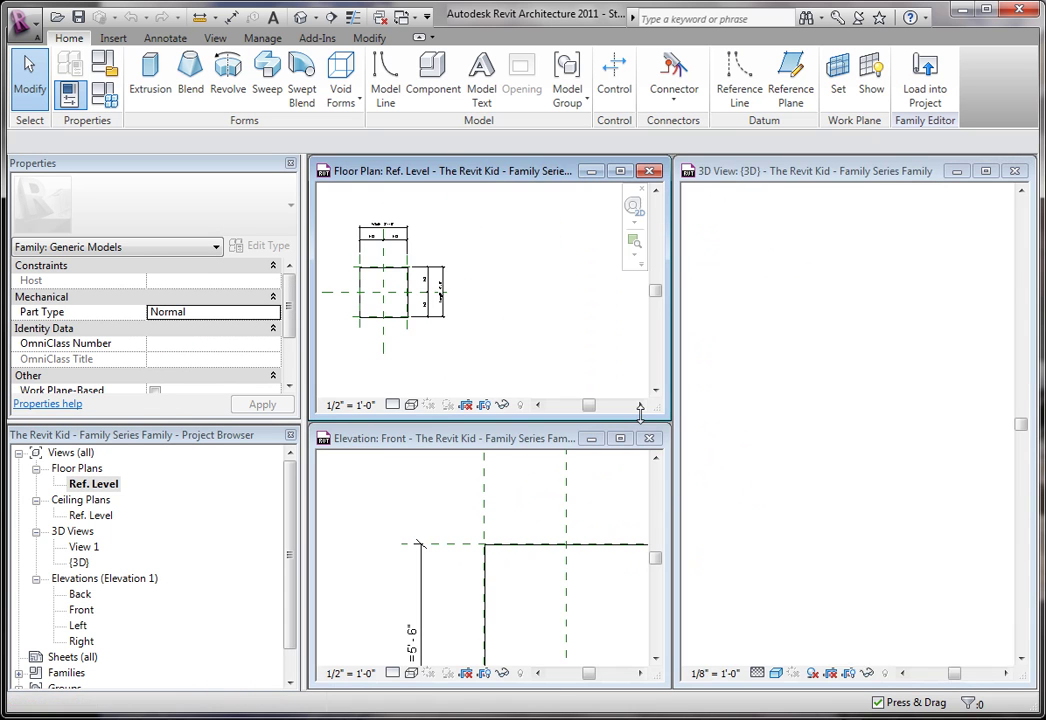
Frame the box within each of the tiled Front elevation, floor plan and 3D views
{"action": "middle_click_drag", "start_coordinate": [545, 509], "coordinate": [466, 437]}
{"action": "scroll", "coordinate": [469, 493], "scroll_direction": "down", "scroll_amount": 2}
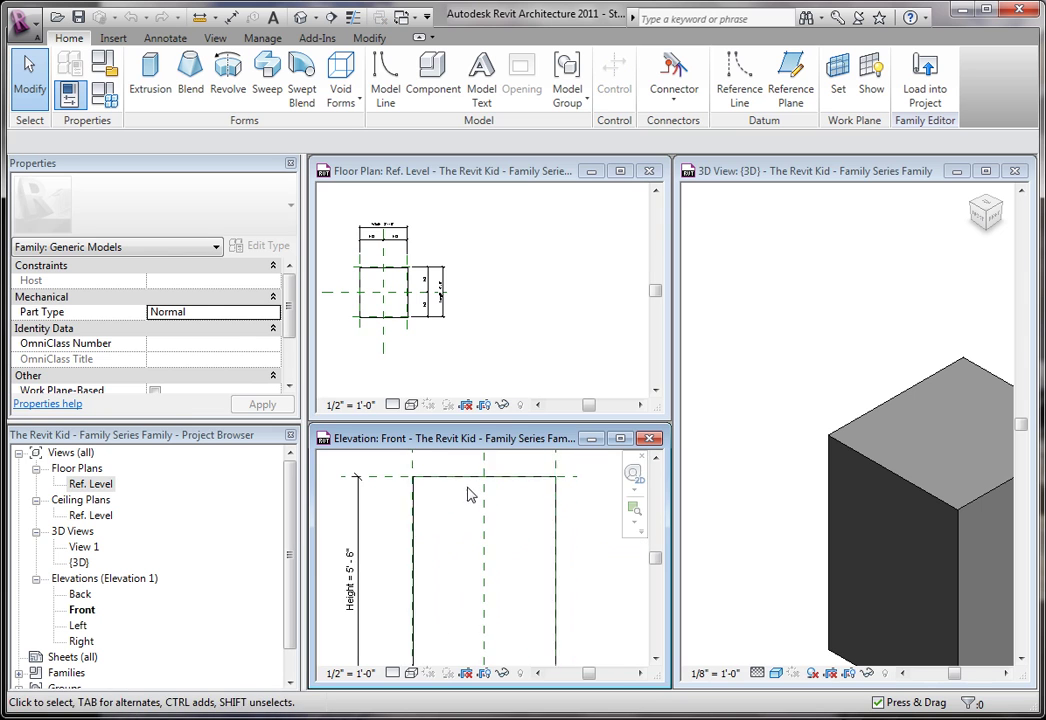
{"action": "left_click", "coordinate": [475, 298]}
{"action": "middle_click_drag", "start_coordinate": [428, 294], "coordinate": [498, 292]}
{"action": "scroll", "coordinate": [498, 292], "scroll_direction": "up", "scroll_amount": 2}
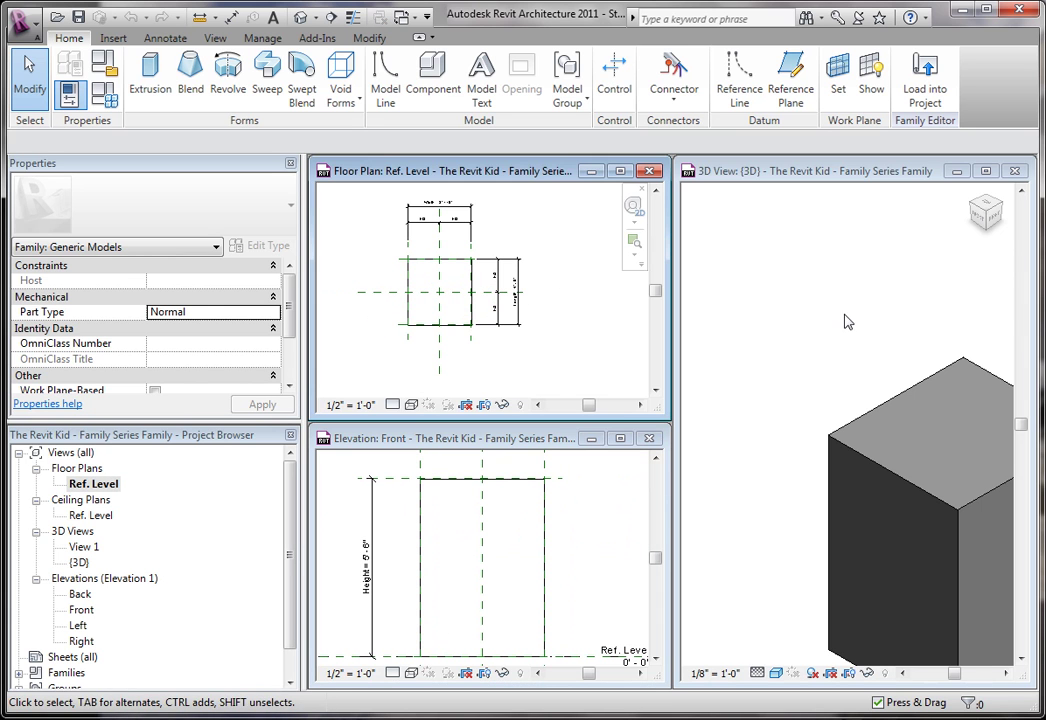
{"action": "left_click", "coordinate": [846, 317]}
{"action": "scroll", "coordinate": [855, 324], "scroll_direction": "down", "scroll_amount": 1}
{"action": "middle_click_drag", "start_coordinate": [879, 341], "coordinate": [700, 266]}
{"action": "middle_click_drag", "start_coordinate": [795, 292], "coordinate": [842, 282]}
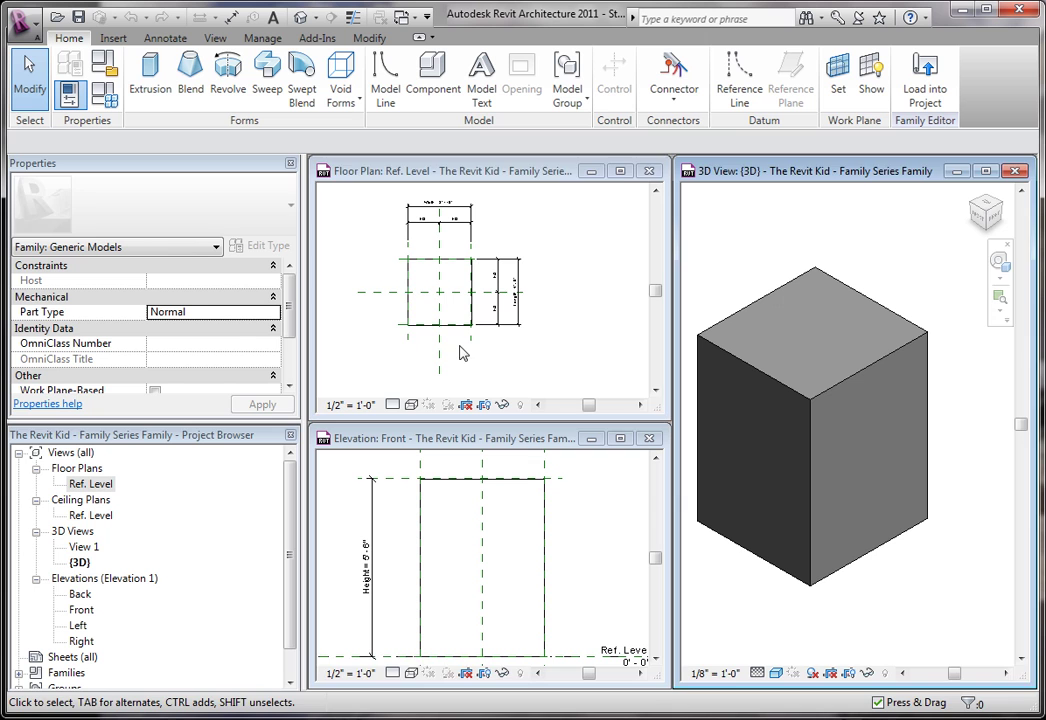
Move the box's lower reference plane in the floor plan inward to about 1' - 11" from the horizontal center plane, and check the 3D view
{"action": "left_click", "coordinate": [422, 303]}
{"action": "left_click", "coordinate": [400, 333]}
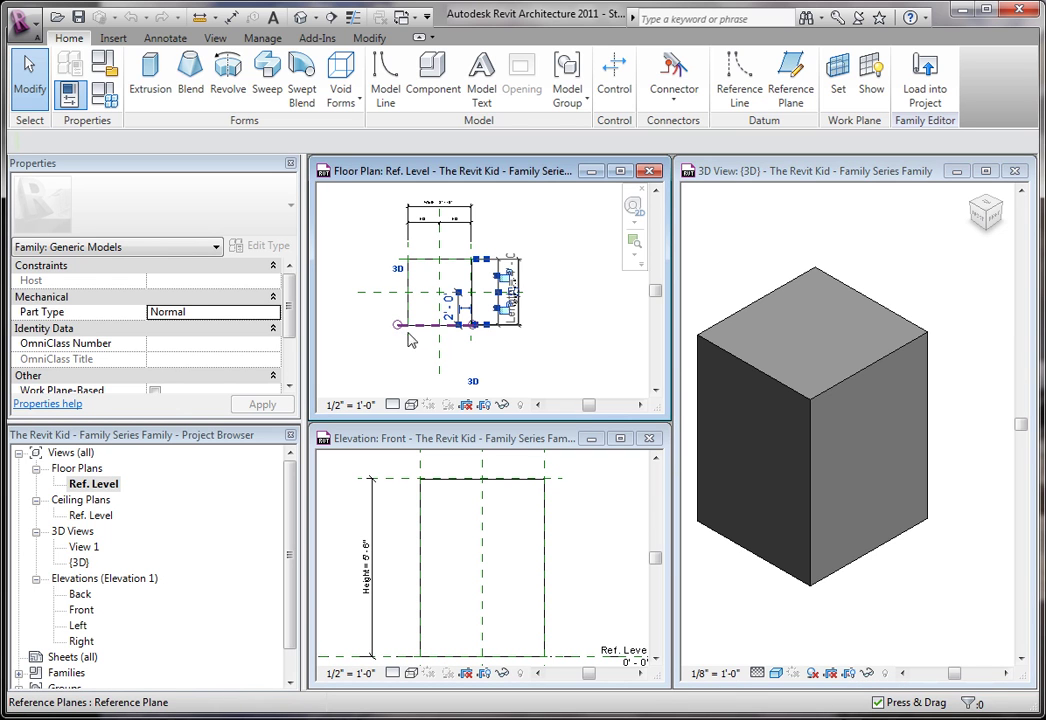
{"action": "scroll", "coordinate": [416, 340], "scroll_direction": "up", "scroll_amount": 2}
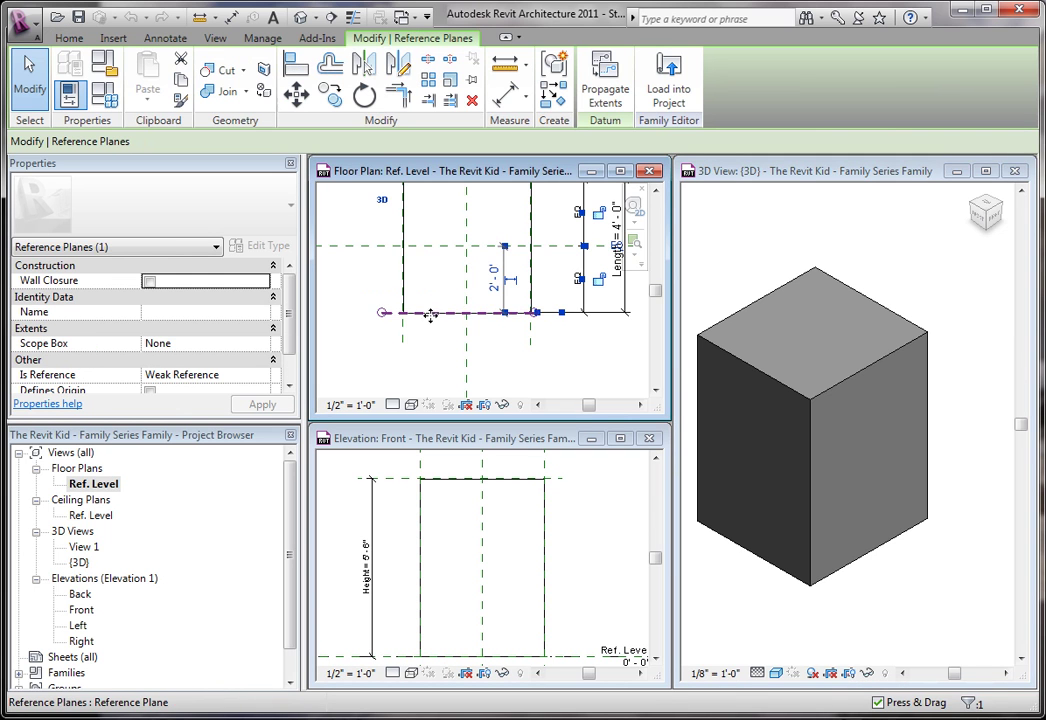
{"action": "mouse_move", "coordinate": [430, 315]}
{"action": "left_mouse_down"}
{"action": "mouse_move", "coordinate": [428, 350]}
{"action": "mouse_move", "coordinate": [431, 309]}
{"action": "left_mouse_up"}
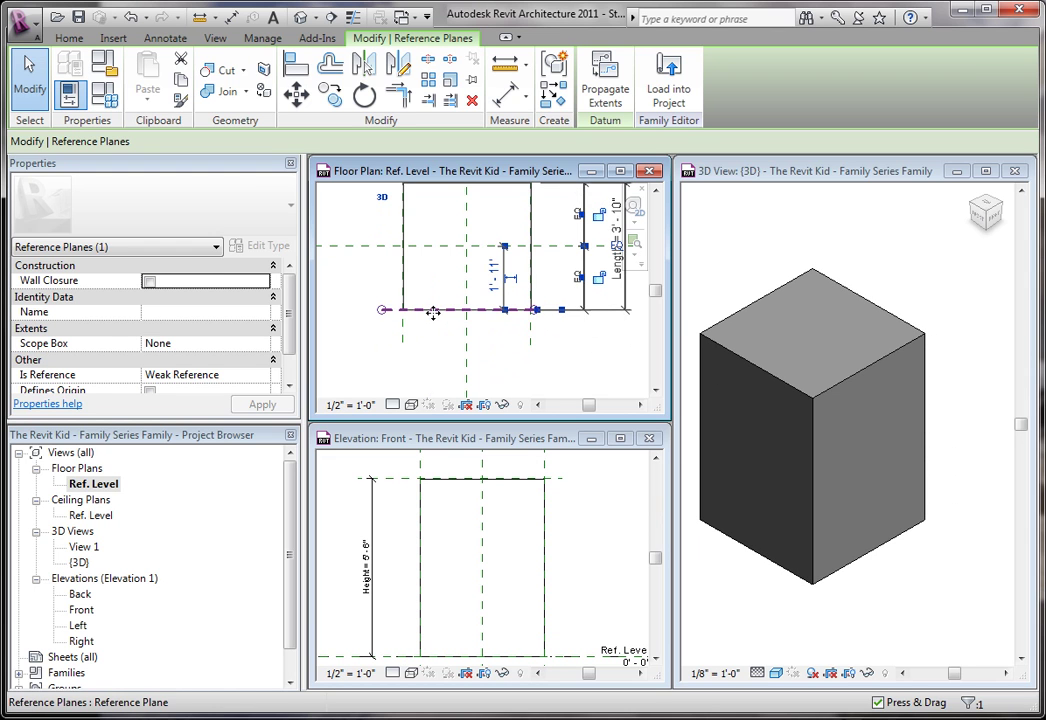
{"action": "left_click", "coordinate": [589, 353]}
{"action": "scroll", "coordinate": [605, 348], "scroll_direction": "down", "scroll_amount": 2}
{"action": "left_click", "coordinate": [752, 265]}
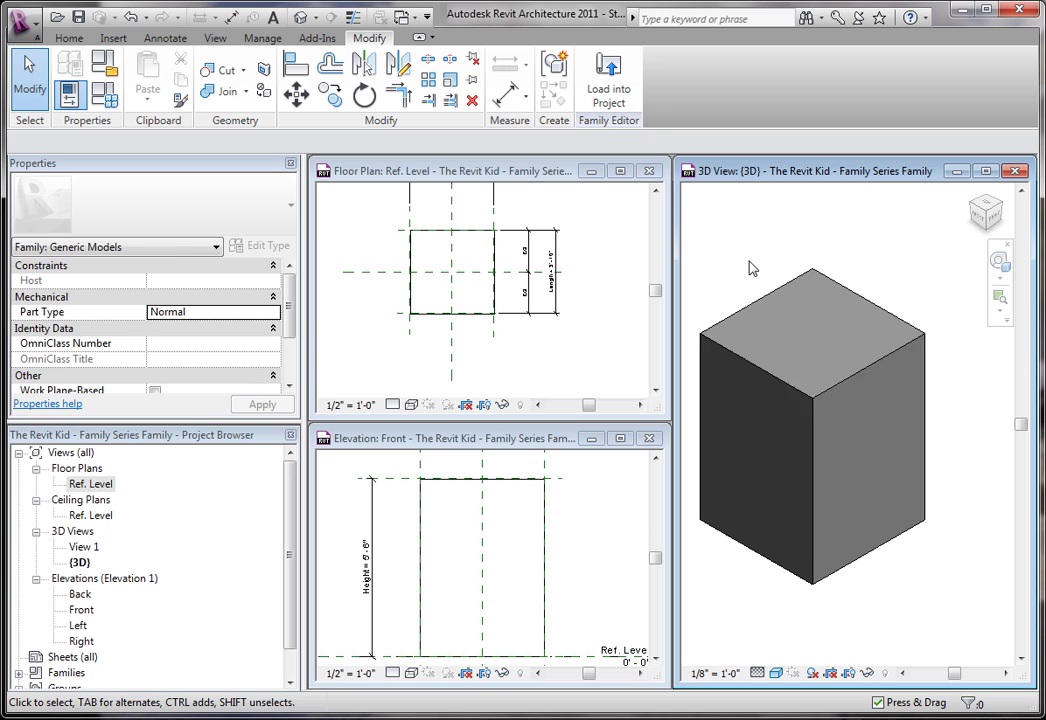
{"action": "scroll", "coordinate": [752, 268], "scroll_direction": "down", "scroll_amount": 1}
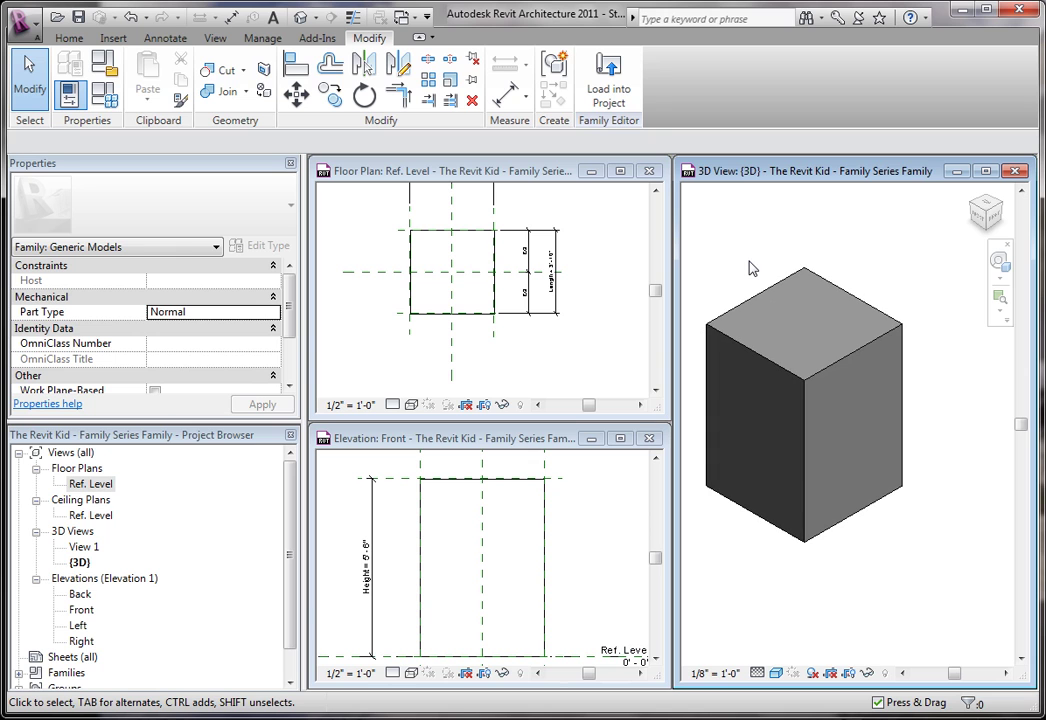
Maximize the Ref. Level floor plan and frame the box with its width and length dimensions
{"action": "left_click", "coordinate": [621, 172]}
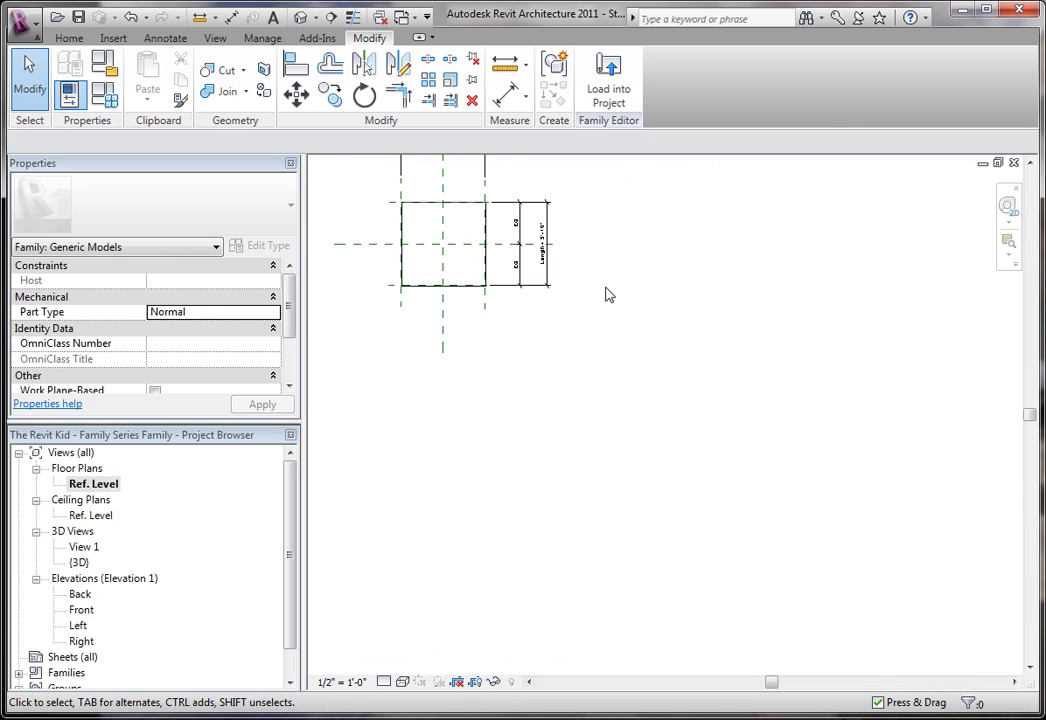
{"action": "middle_click_drag", "start_coordinate": [658, 323], "coordinate": [829, 400]}
{"action": "scroll", "coordinate": [615, 264], "scroll_direction": "up", "scroll_amount": 3}
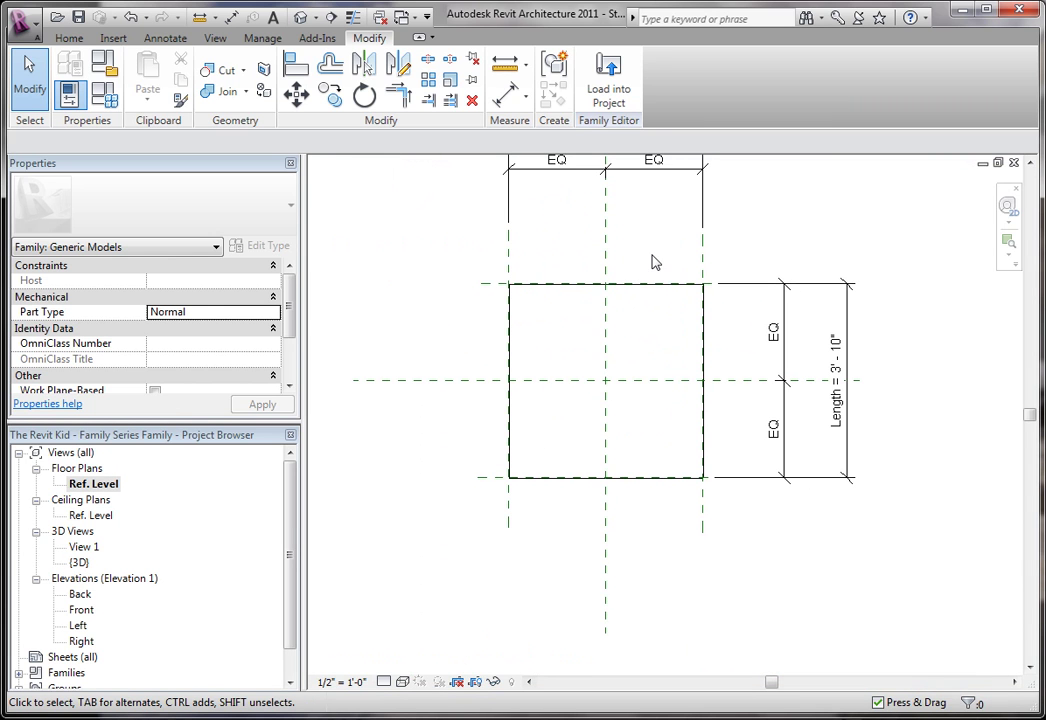
{"action": "middle_click_drag", "start_coordinate": [397, 278], "coordinate": [397, 290]}
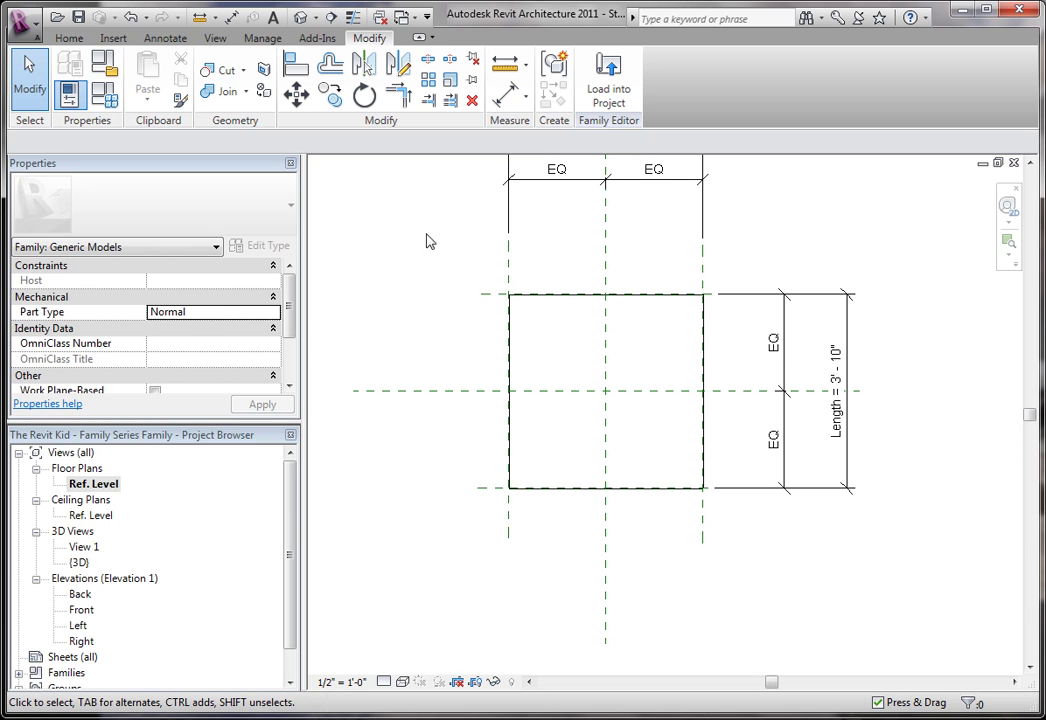
{"action": "middle_click_drag", "start_coordinate": [427, 238], "coordinate": [391, 354]}
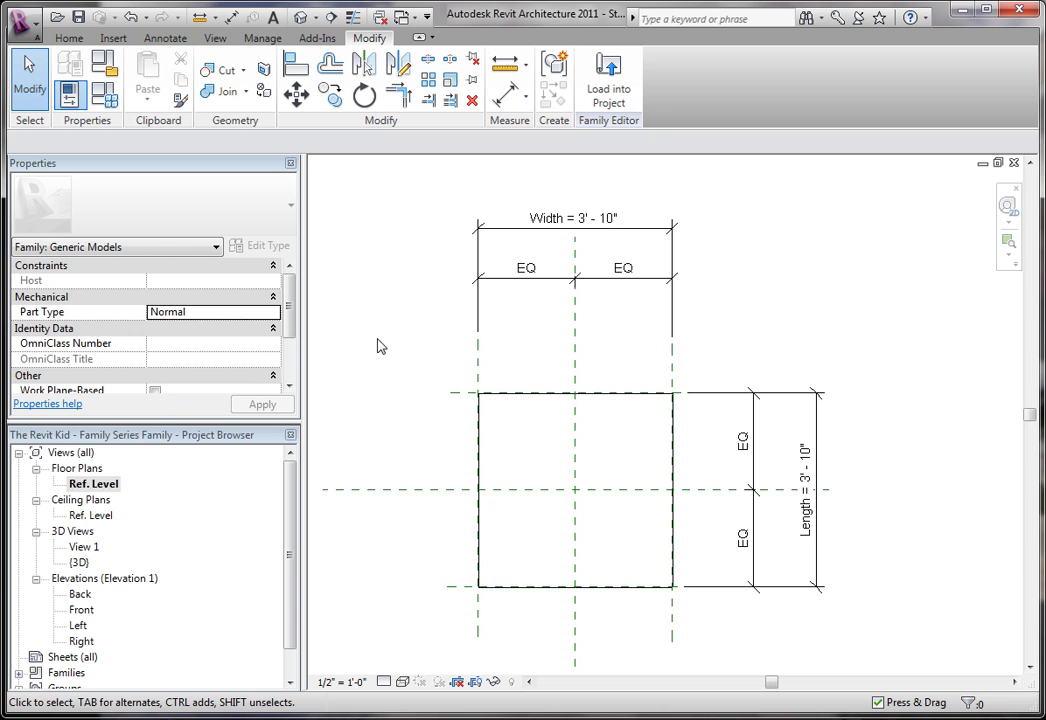
Copy the box's left reference plane 2" inward in the floor plan
{"action": "left_click", "coordinate": [479, 378]}
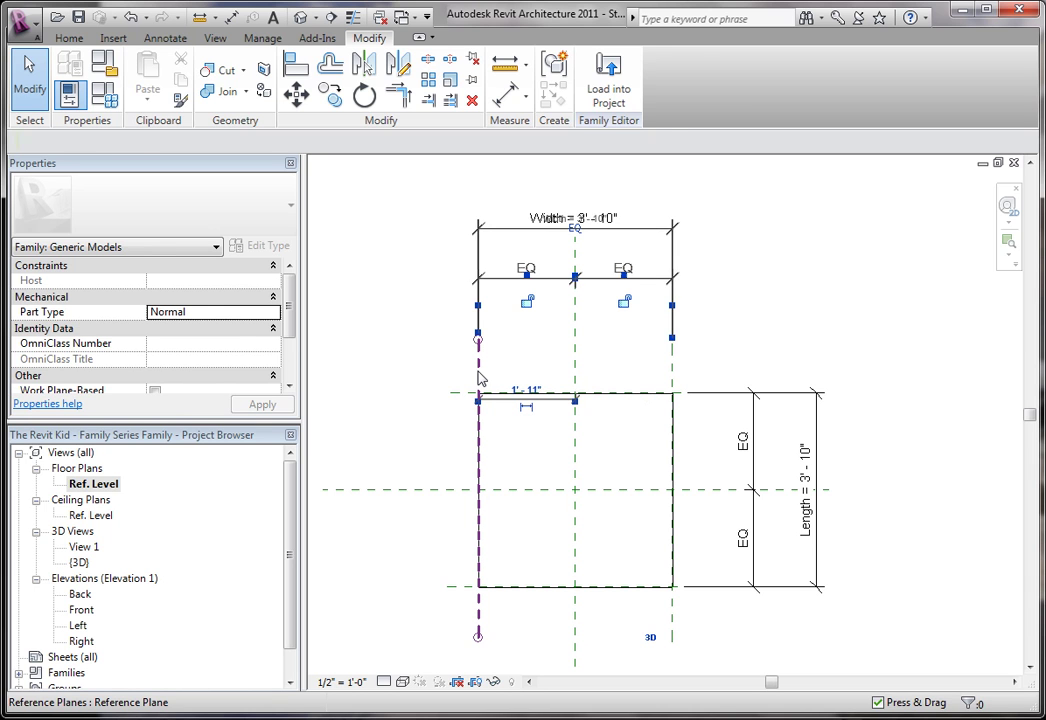
{"action": "scroll", "coordinate": [508, 369], "scroll_direction": "up", "scroll_amount": 1}
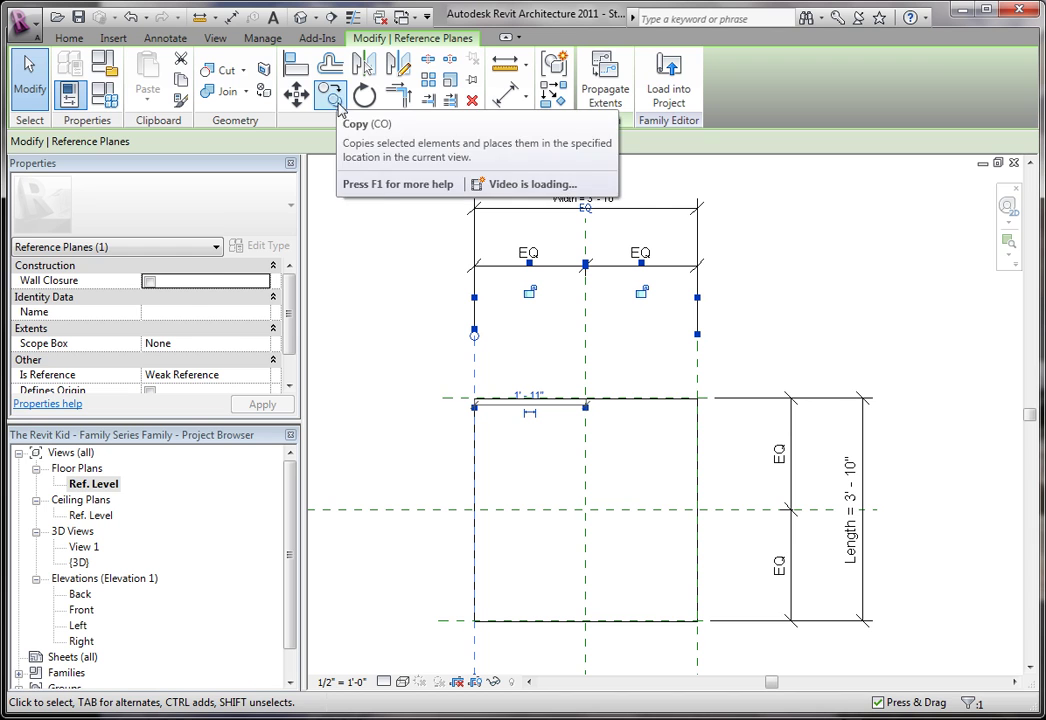
{"action": "key", "text": "c"}
{"action": "key", "text": "o"}
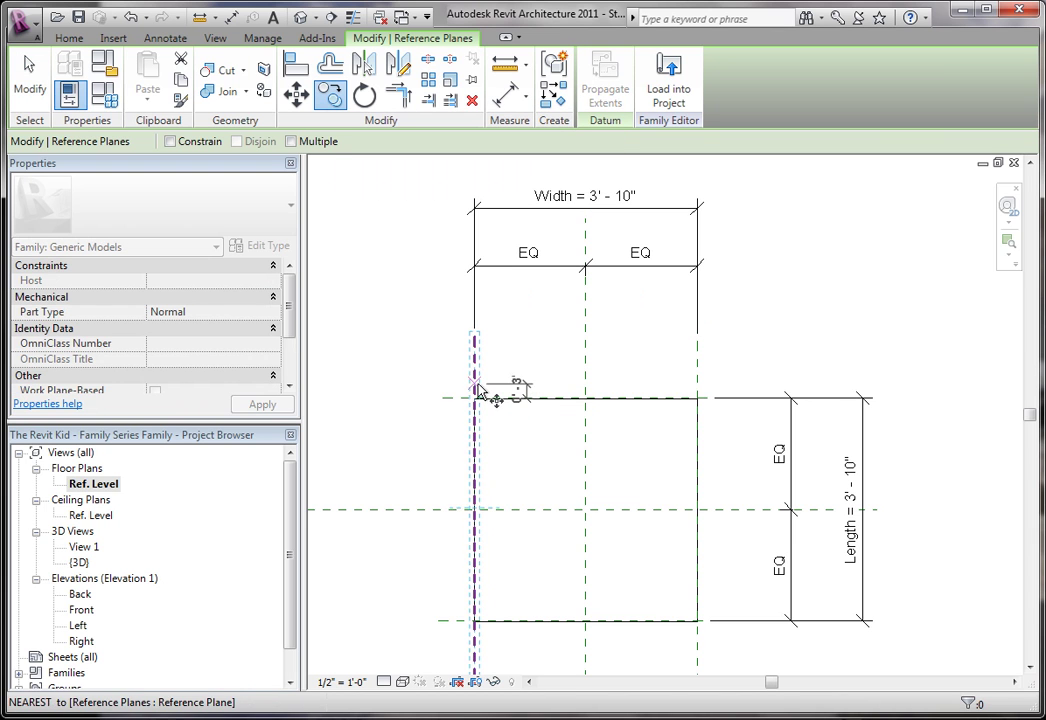
{"action": "left_click", "coordinate": [476, 390]}
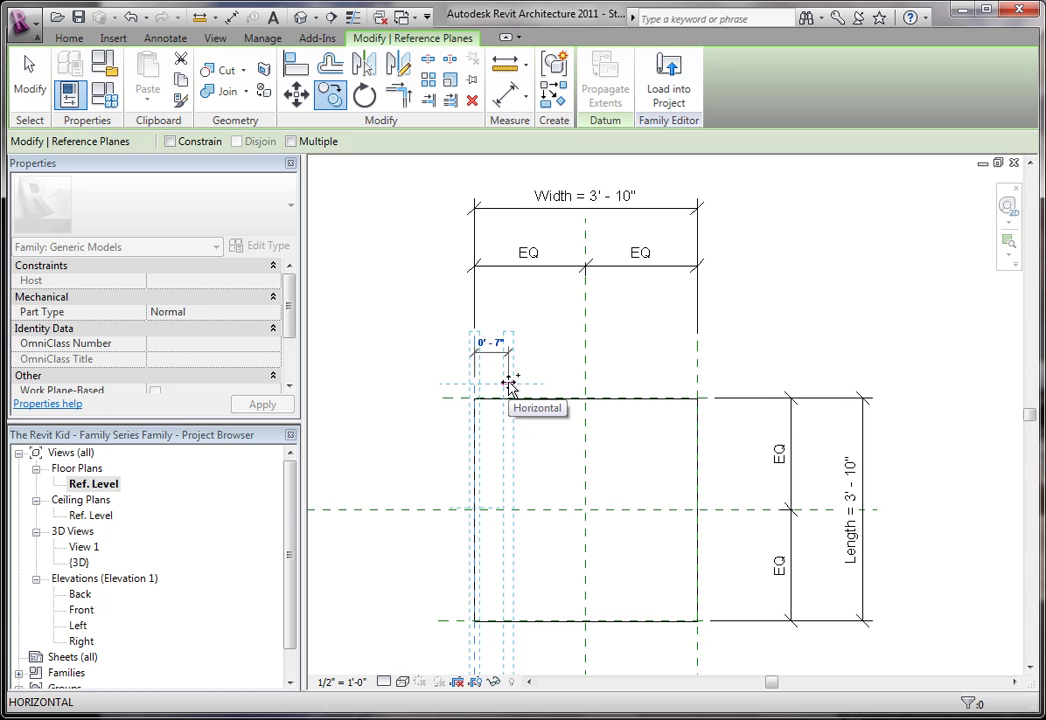
{"action": "type", "text": "2"}
{"action": "key", "text": "Return"}
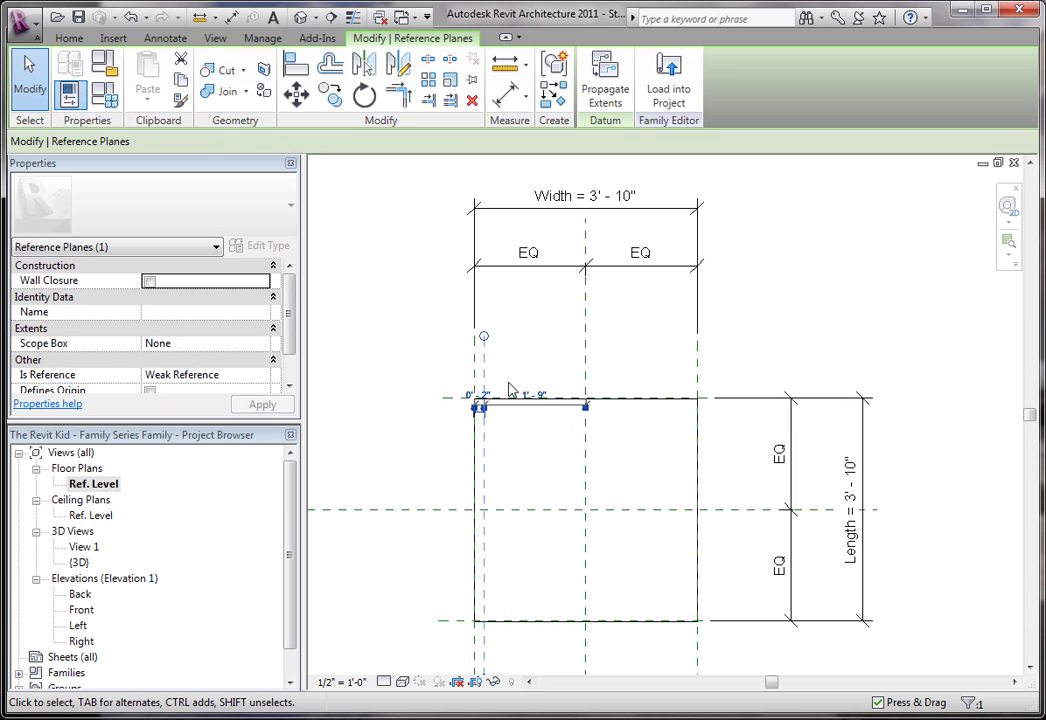
{"action": "key", "text": "Escape"}
Set the distance between the left reference plane and its inner copy to 4"
{"action": "scroll", "coordinate": [500, 383], "scroll_direction": "up", "scroll_amount": 4}
{"action": "scroll", "coordinate": [532, 360], "scroll_direction": "down", "scroll_amount": 3}
{"action": "middle_click_drag", "start_coordinate": [545, 370], "coordinate": [547, 417]}
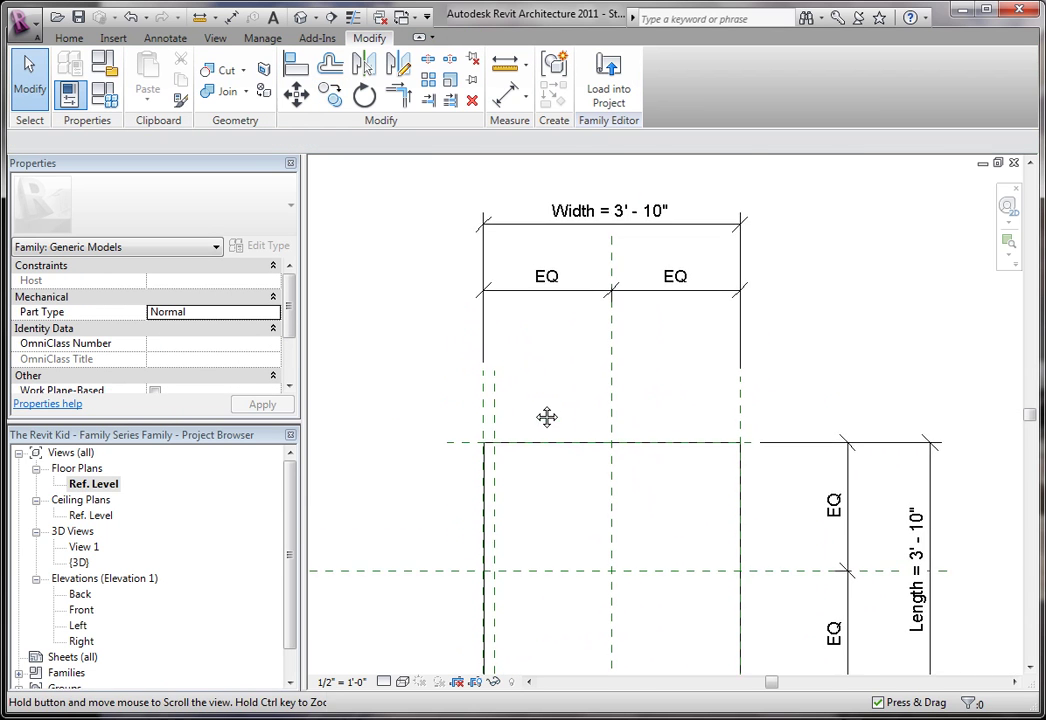
{"action": "scroll", "coordinate": [545, 416], "scroll_direction": "up", "scroll_amount": 2}
{"action": "left_click", "coordinate": [469, 434]}
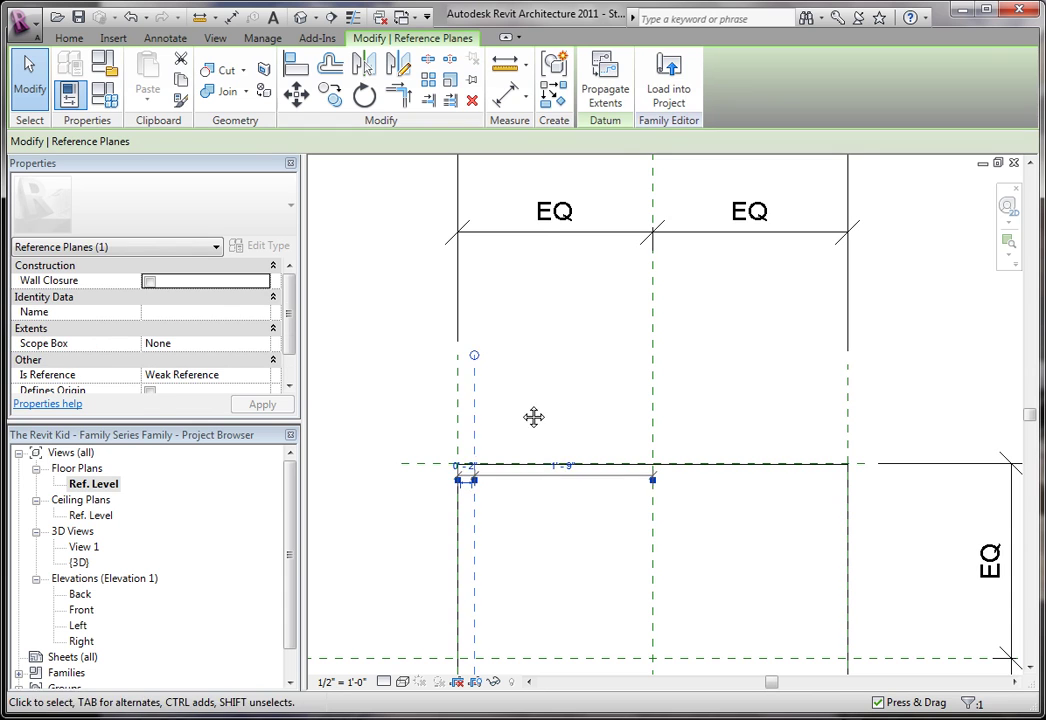
{"action": "scroll", "coordinate": [533, 417], "scroll_direction": "up", "scroll_amount": 2}
{"action": "left_click", "coordinate": [528, 369]}
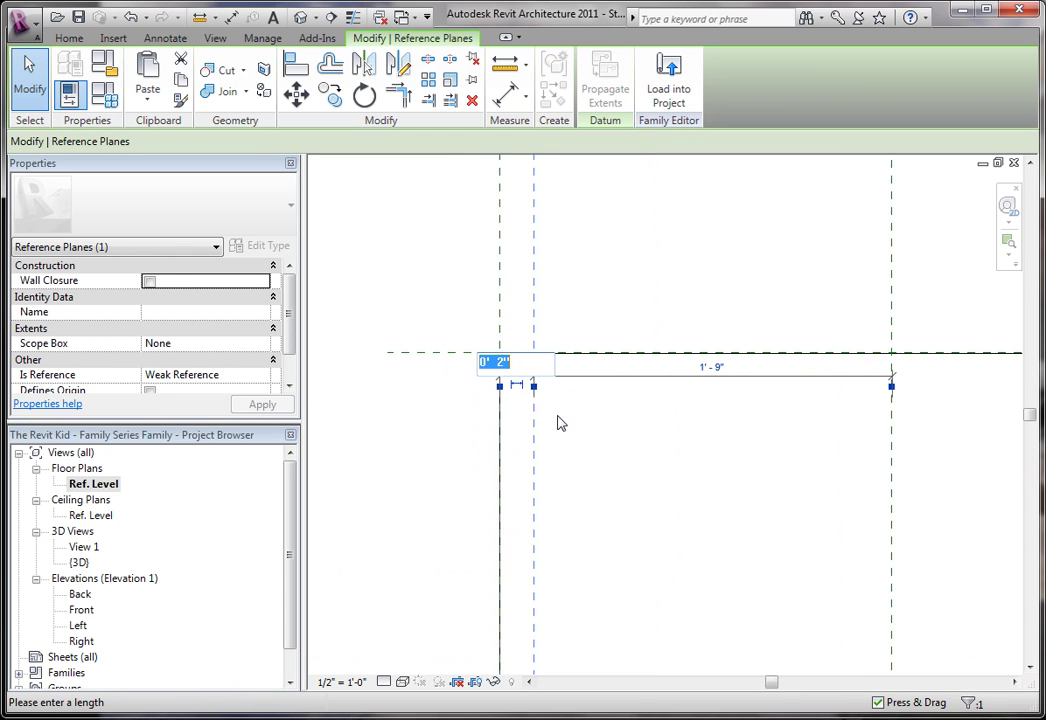
{"action": "type", "text": "4\""}
{"action": "key", "text": "Return"}
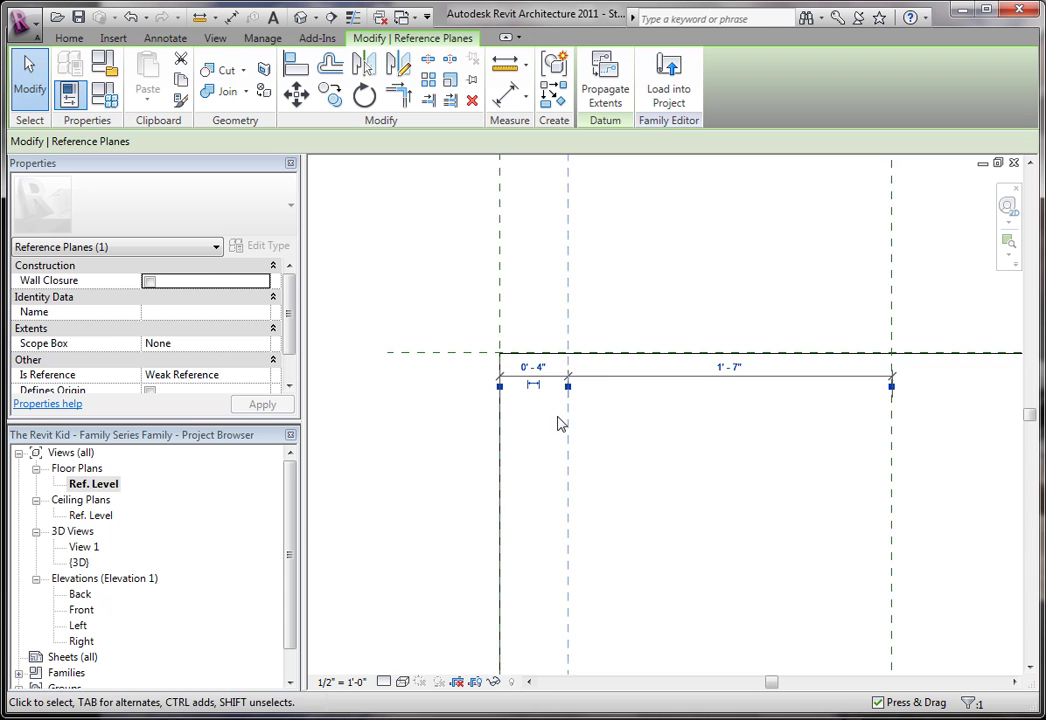
{"action": "left_click", "coordinate": [714, 234]}
Copy the box's lower reference plane 4" upward into the box
{"action": "scroll", "coordinate": [714, 234], "scroll_direction": "down", "scroll_amount": 3}
{"action": "middle_click_drag", "start_coordinate": [723, 249], "coordinate": [616, 333]}
{"action": "scroll", "coordinate": [605, 320], "scroll_direction": "down", "scroll_amount": 2}
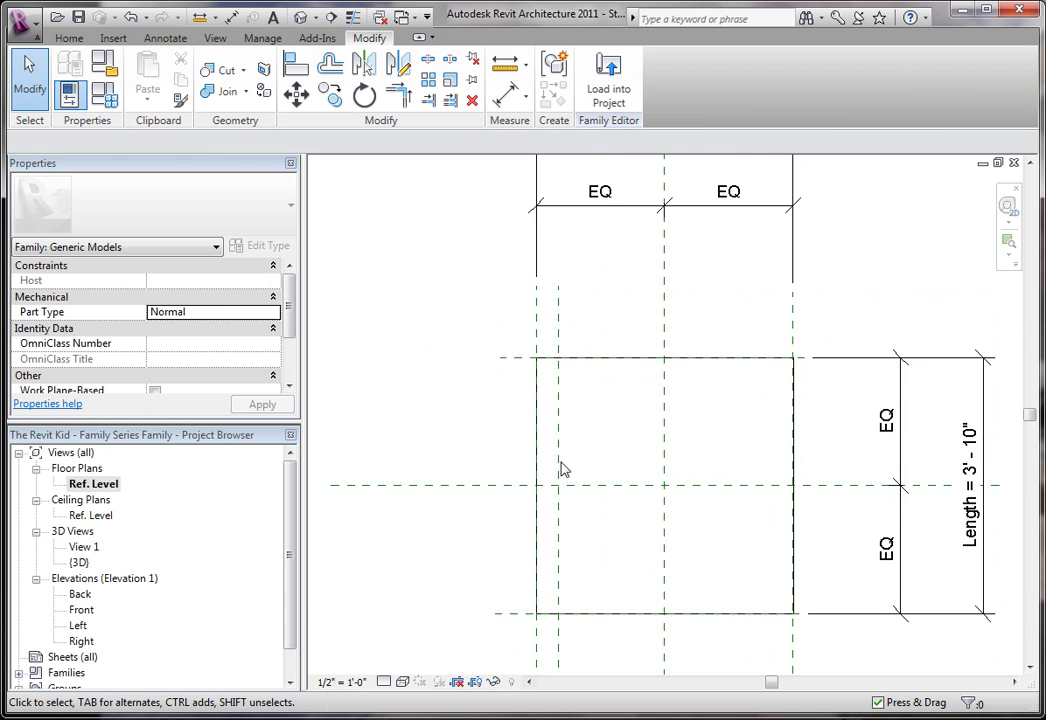
{"action": "scroll", "coordinate": [562, 468], "scroll_direction": "down", "scroll_amount": 2}
{"action": "middle_click_drag", "start_coordinate": [583, 388], "coordinate": [567, 374]}
{"action": "scroll", "coordinate": [567, 378], "scroll_direction": "up", "scroll_amount": 2}
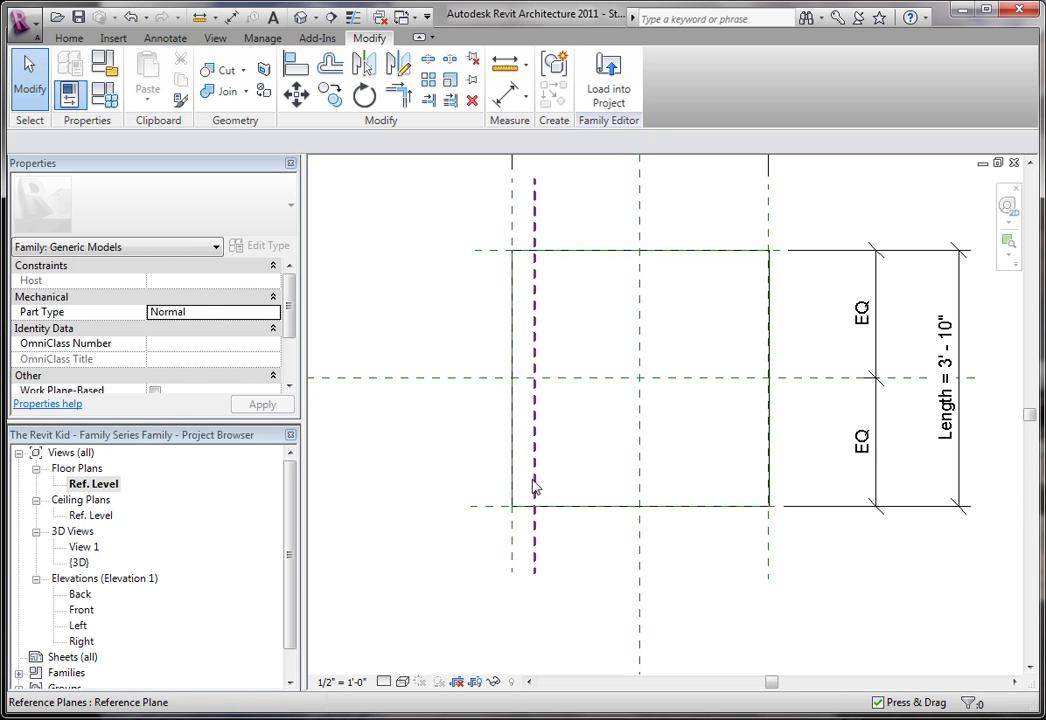
{"action": "left_click", "coordinate": [486, 516]}
{"action": "key", "text": "r"}
{"action": "key", "text": "o"}
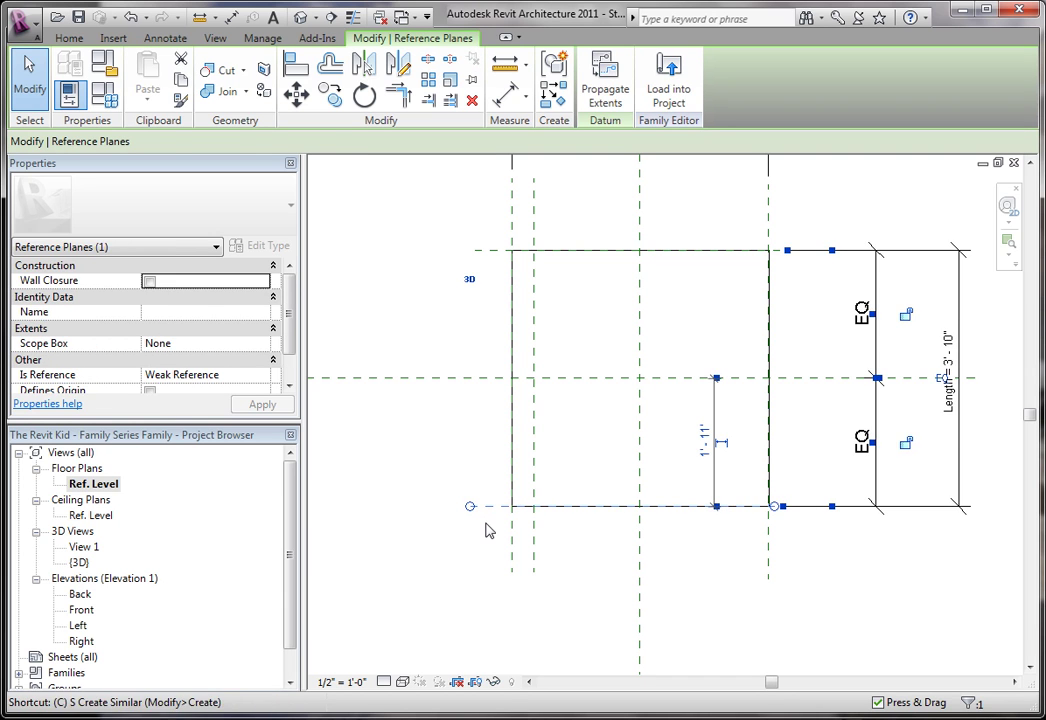
{"action": "type", "text": "4"}
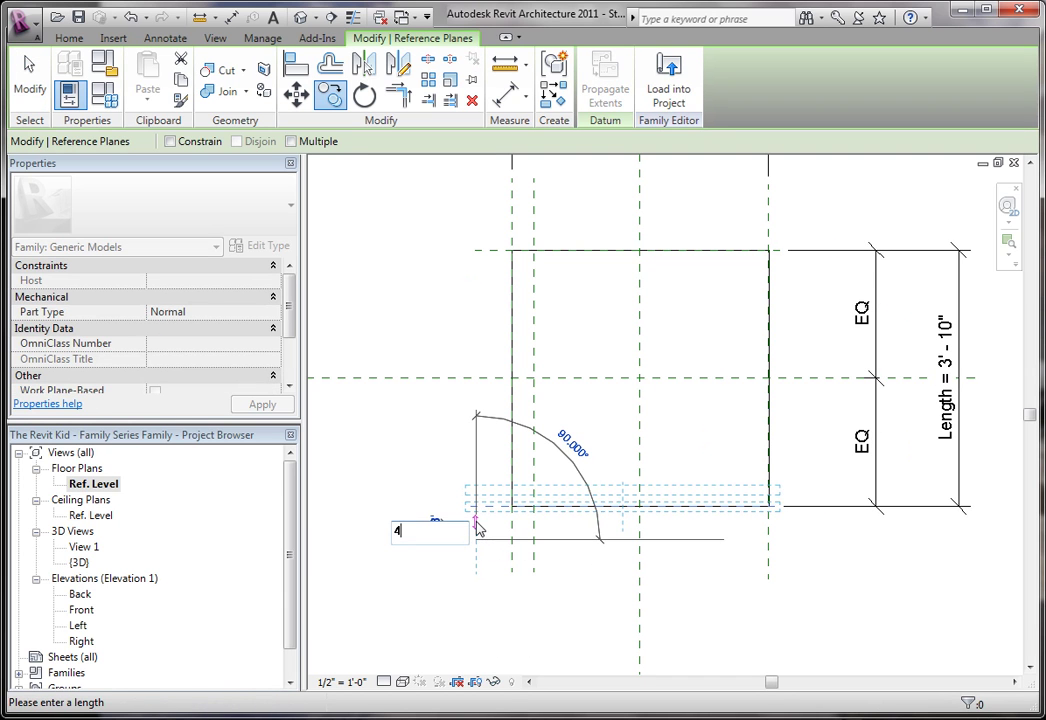
{"action": "key", "text": "Return"}
{"action": "key", "text": "Escape"}
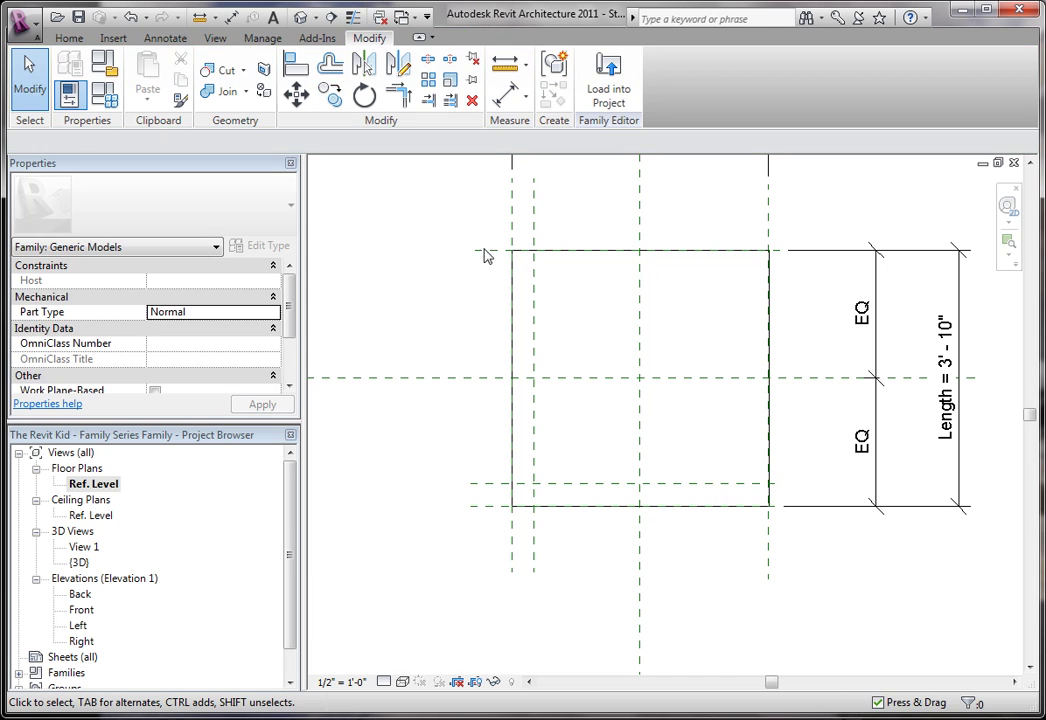
Copy the box's upper reference plane 4" downward into the box
{"action": "left_click", "coordinate": [480, 256]}
{"action": "type", "text": "ro"}
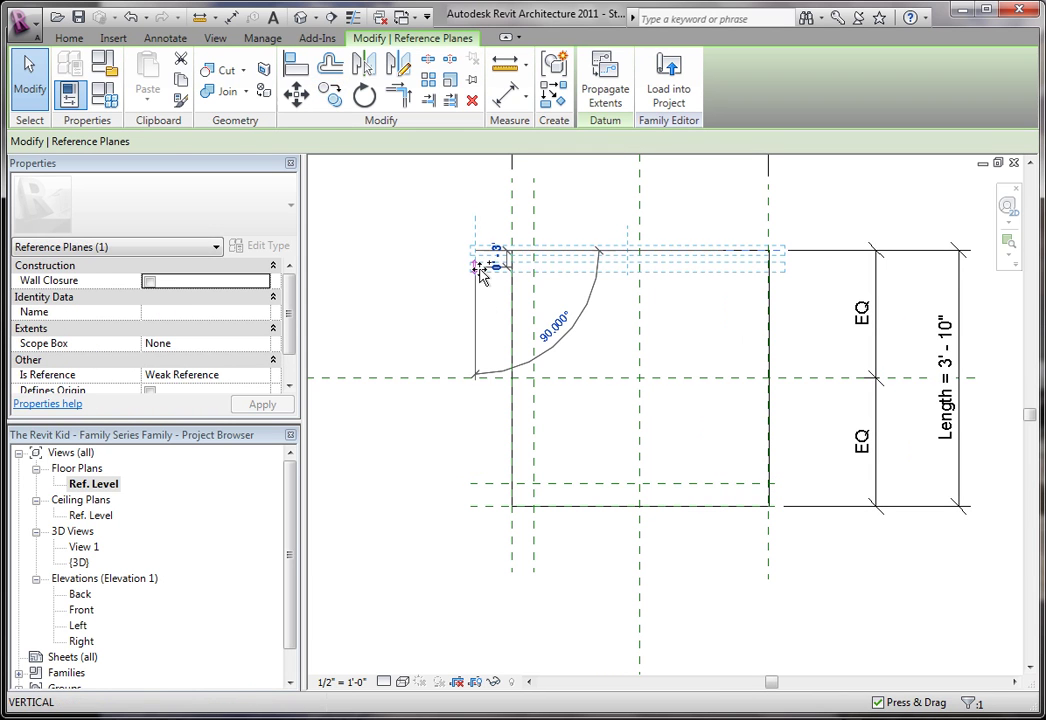
{"action": "type", "text": "4\""}
{"action": "key", "text": "Return"}
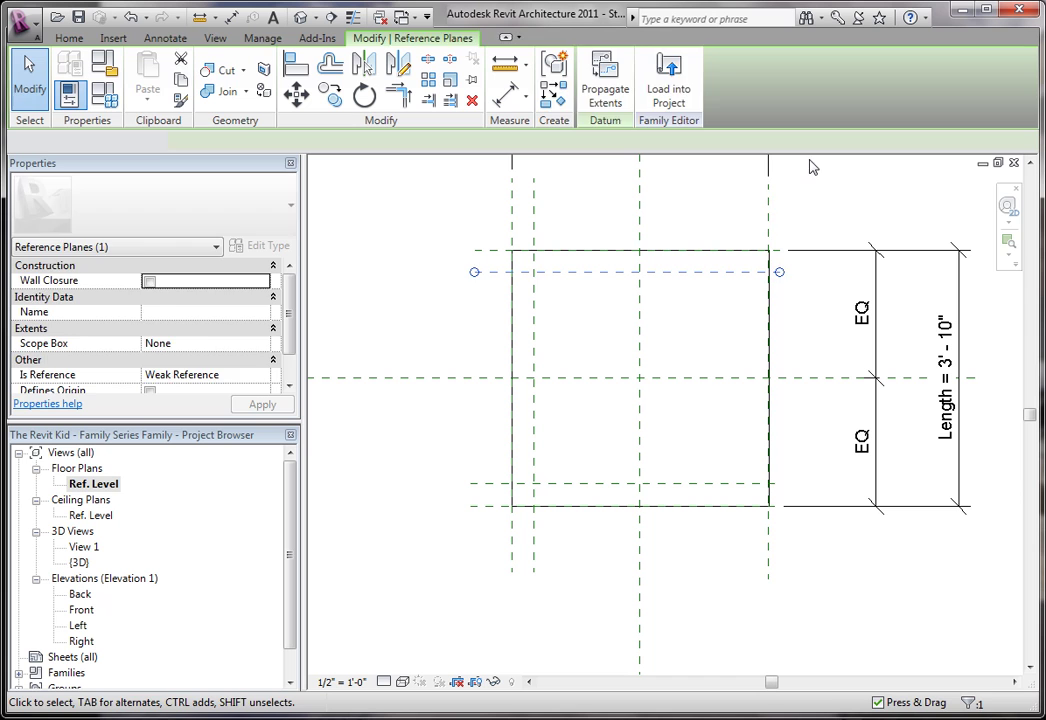
Copy the box's right reference plane 4" inward into the box
{"action": "left_click", "coordinate": [811, 162]}
{"action": "left_click", "coordinate": [767, 224]}
{"action": "key", "text": "r"}
{"action": "key", "text": "o"}
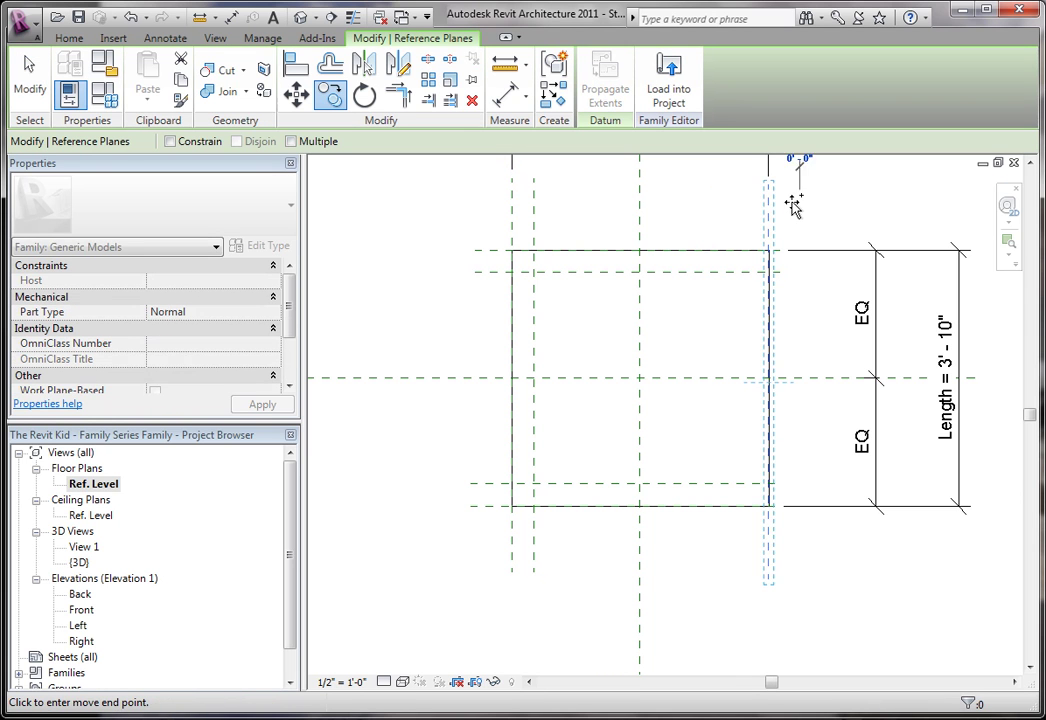
{"action": "left_click", "coordinate": [800, 203]}
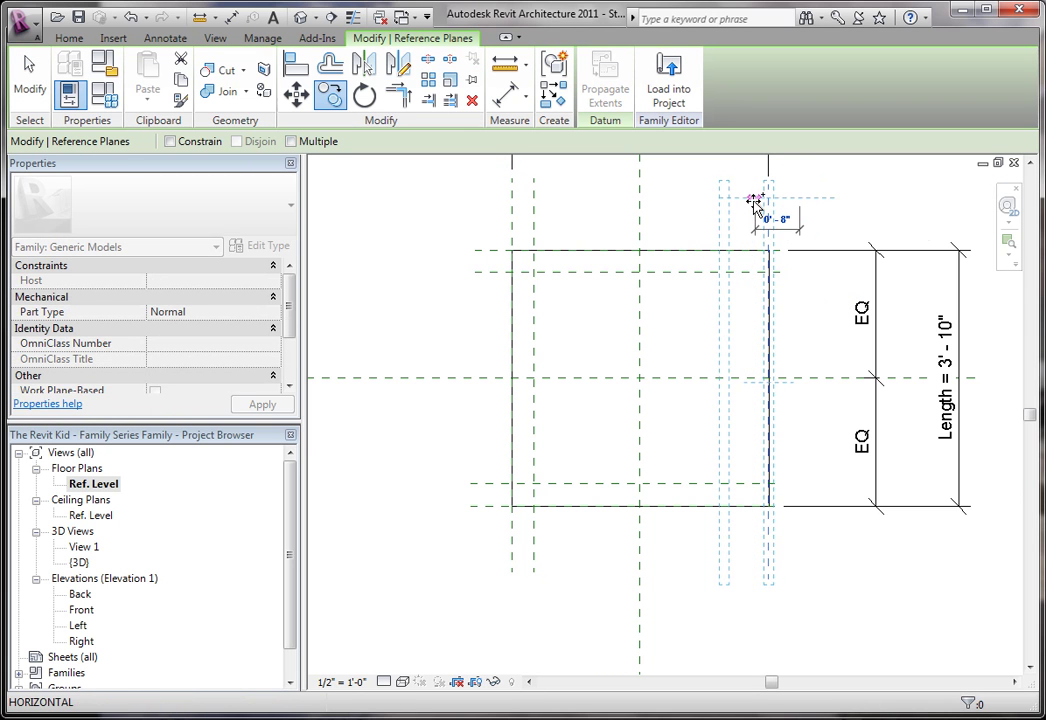
{"action": "left_click", "coordinate": [754, 206]}
{"action": "key", "text": "Escape"}
Add aligned dimensions from the upper and lower box reference planes to their inner copies, placed beside the box's left side
{"action": "middle_click_drag", "start_coordinate": [745, 262], "coordinate": [686, 320]}
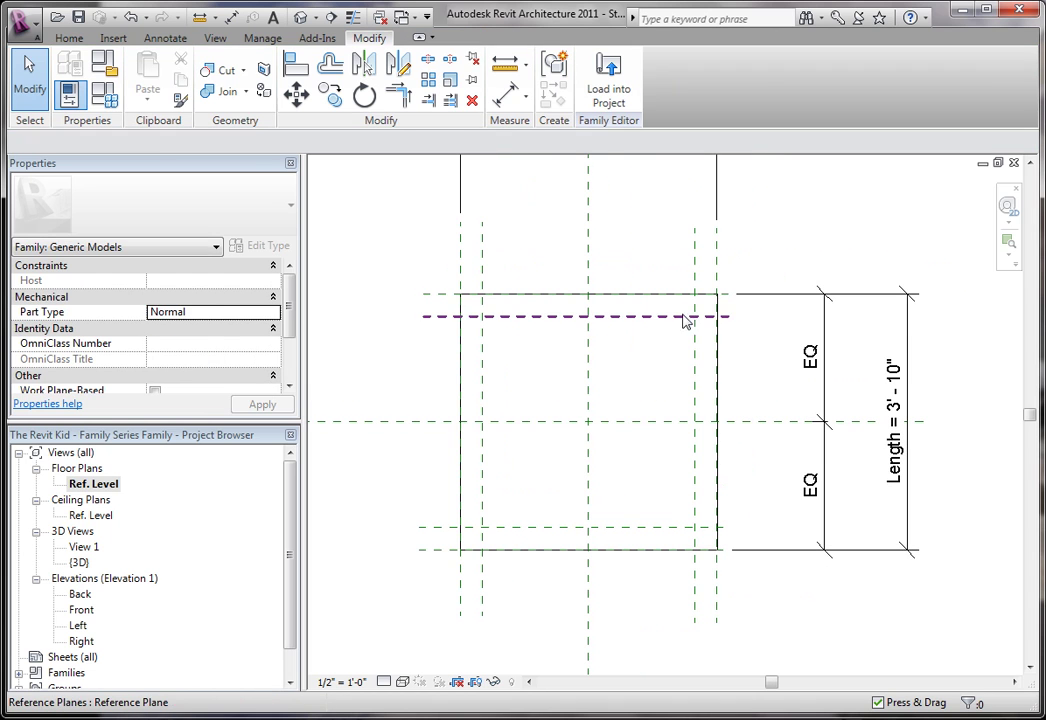
{"action": "scroll", "coordinate": [523, 370], "scroll_direction": "up", "scroll_amount": 2}
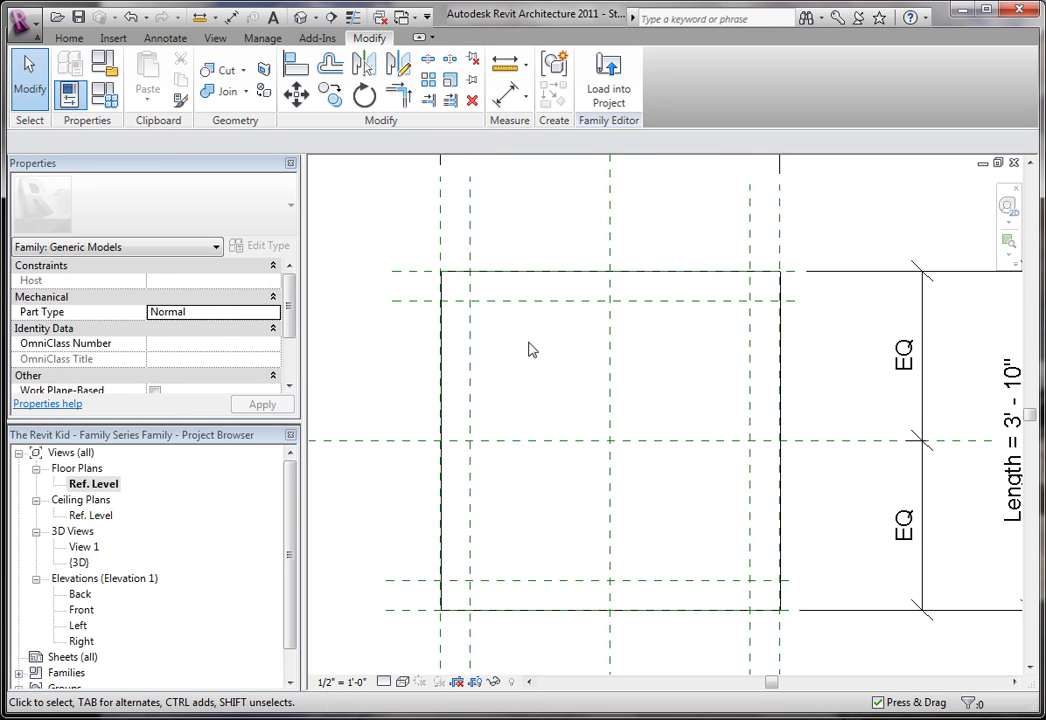
{"action": "scroll", "coordinate": [531, 350], "scroll_direction": "down", "scroll_amount": 2}
{"action": "middle_click_drag", "start_coordinate": [531, 350], "coordinate": [532, 376]}
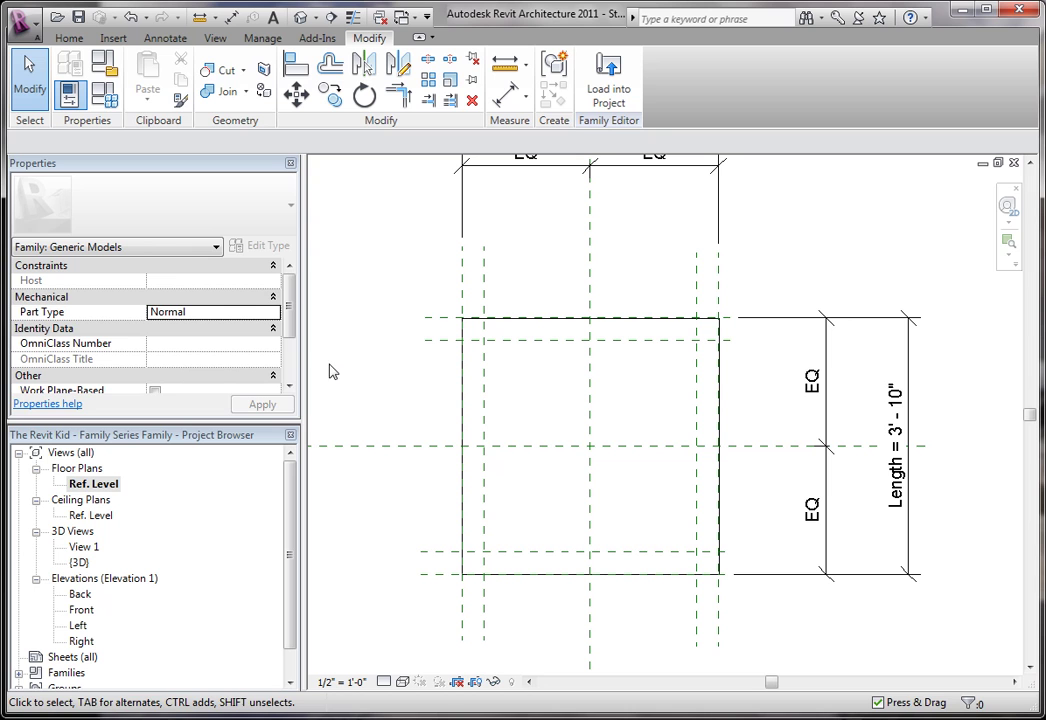
{"action": "key", "text": "d"}
{"action": "left_click", "coordinate": [66, 39]}
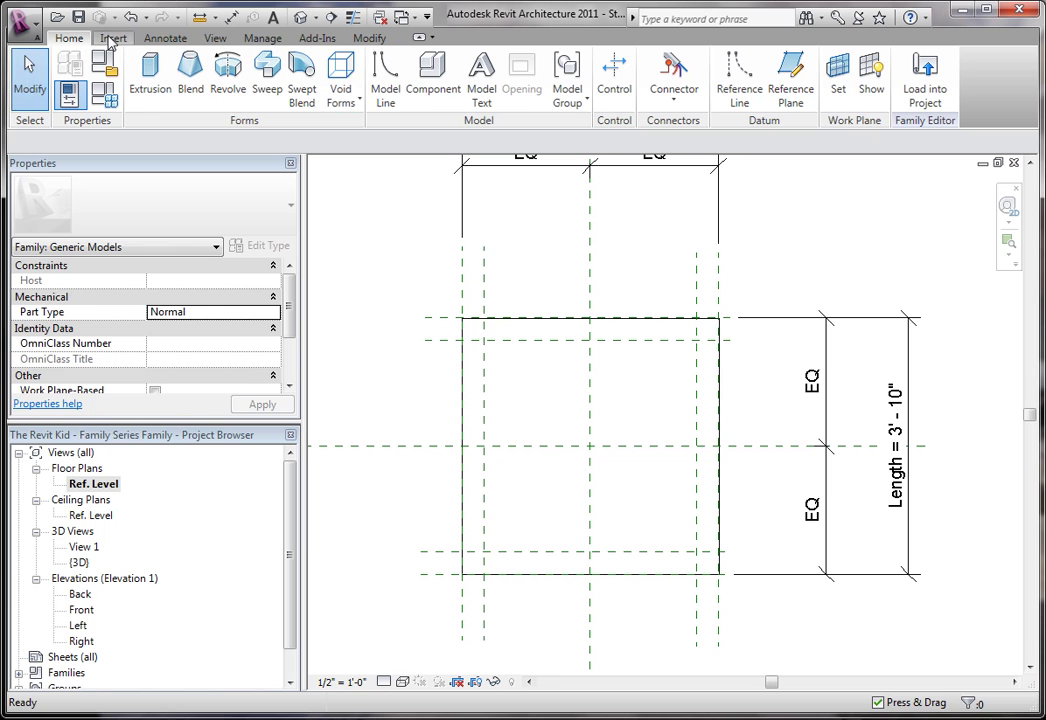
{"action": "key", "text": "d"}
{"action": "key", "text": "i"}
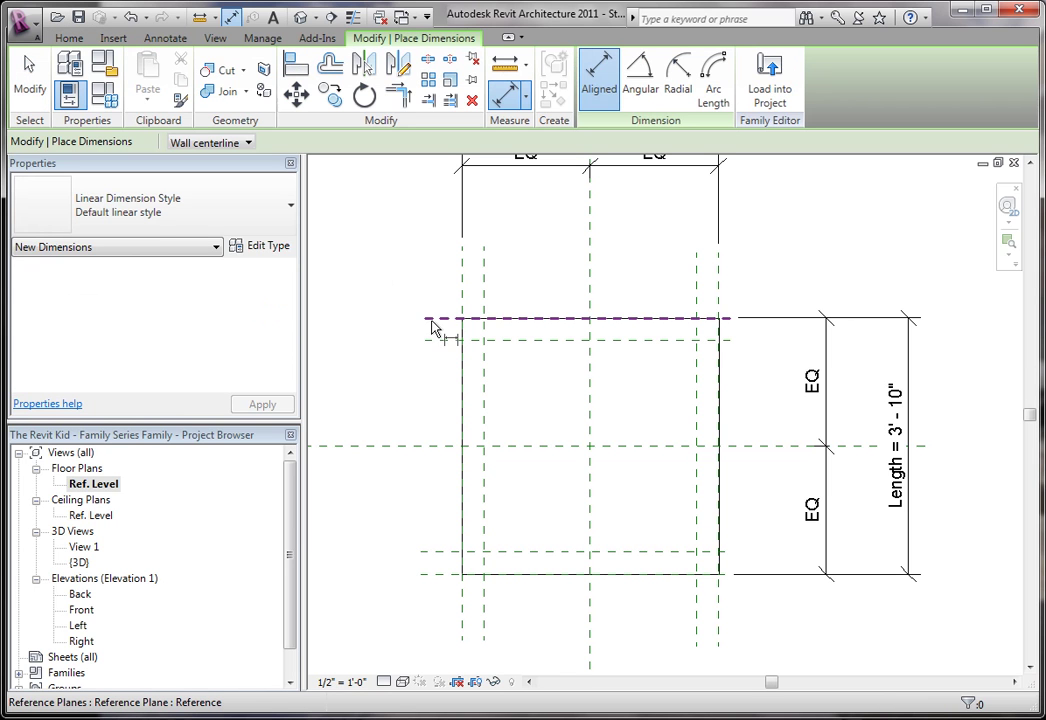
{"action": "left_click", "coordinate": [432, 320]}
{"action": "left_click", "coordinate": [432, 342]}
{"action": "left_click", "coordinate": [398, 325]}
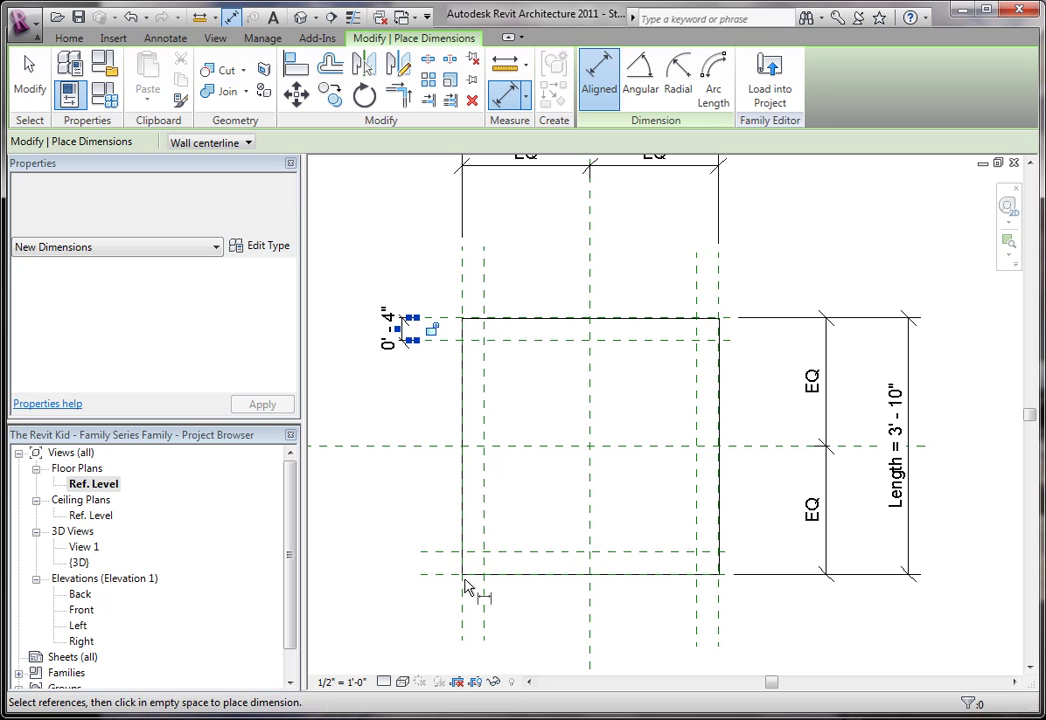
{"action": "left_click", "coordinate": [397, 551]}
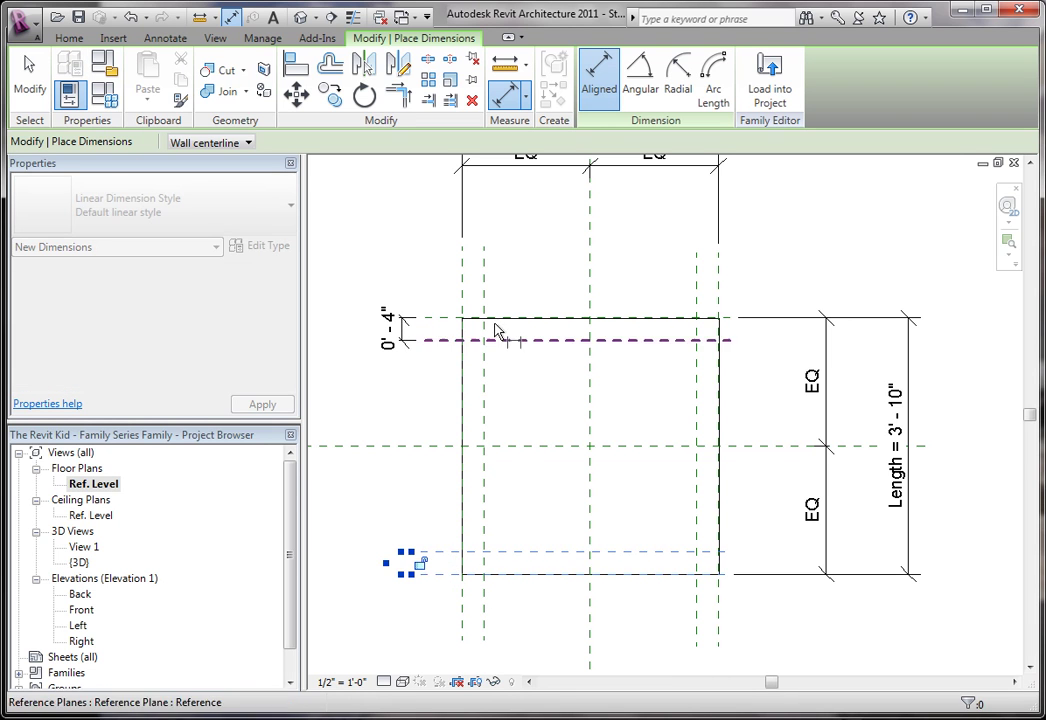
Add aligned dimensions from the left and right box reference planes to their inner copies, placed above the box
{"action": "left_click", "coordinate": [463, 289]}
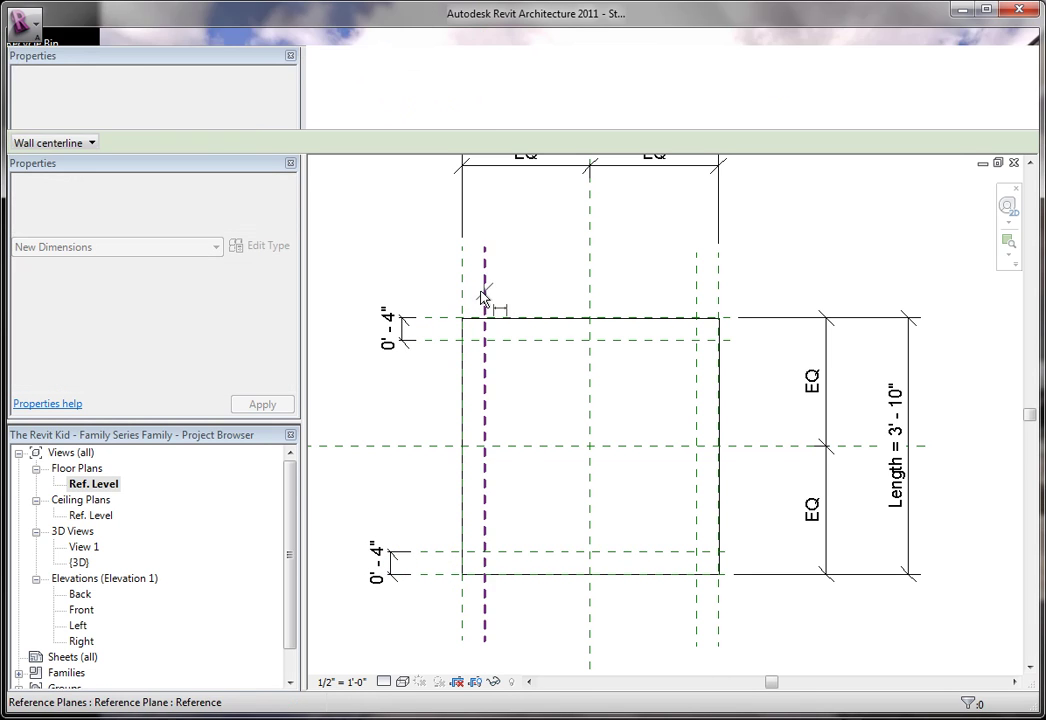
{"action": "left_click", "coordinate": [484, 296]}
{"action": "left_click", "coordinate": [540, 222]}
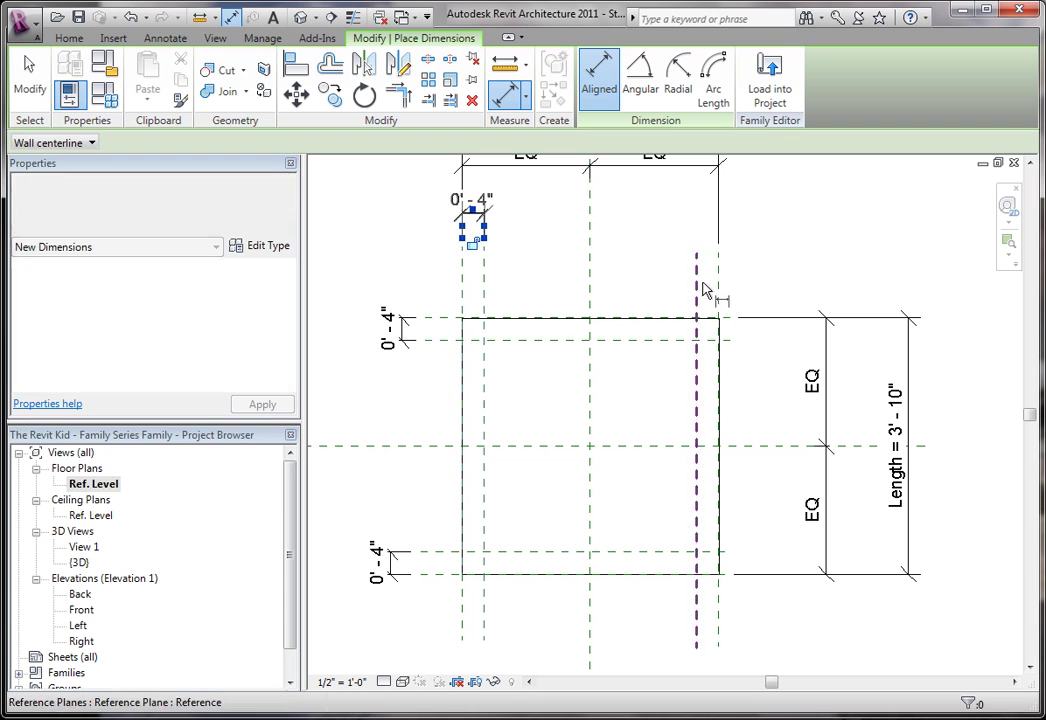
{"action": "left_click", "coordinate": [700, 289]}
{"action": "left_click", "coordinate": [718, 265]}
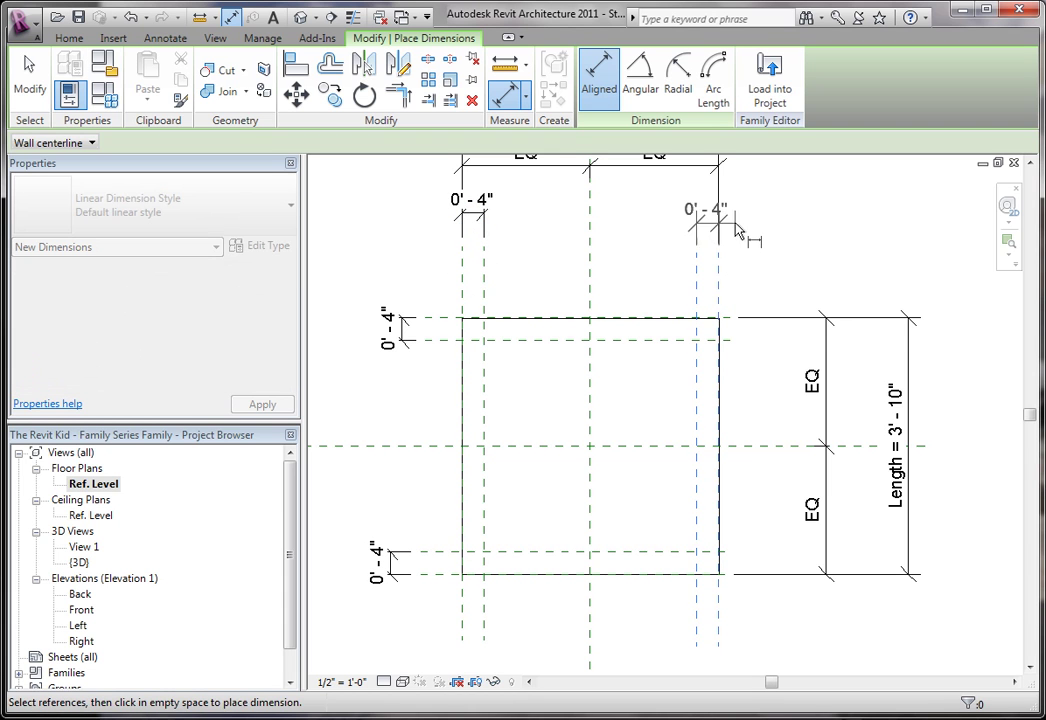
{"action": "left_click", "coordinate": [737, 231]}
{"action": "key", "text": "Escape"}
{"action": "key", "text": "Escape"}
Label the left, right and upper offset dimensions with a new type-based family parameter named Leg Thickness, leaving out the lower one
{"action": "scroll", "coordinate": [693, 229], "scroll_direction": "down", "scroll_amount": 1}
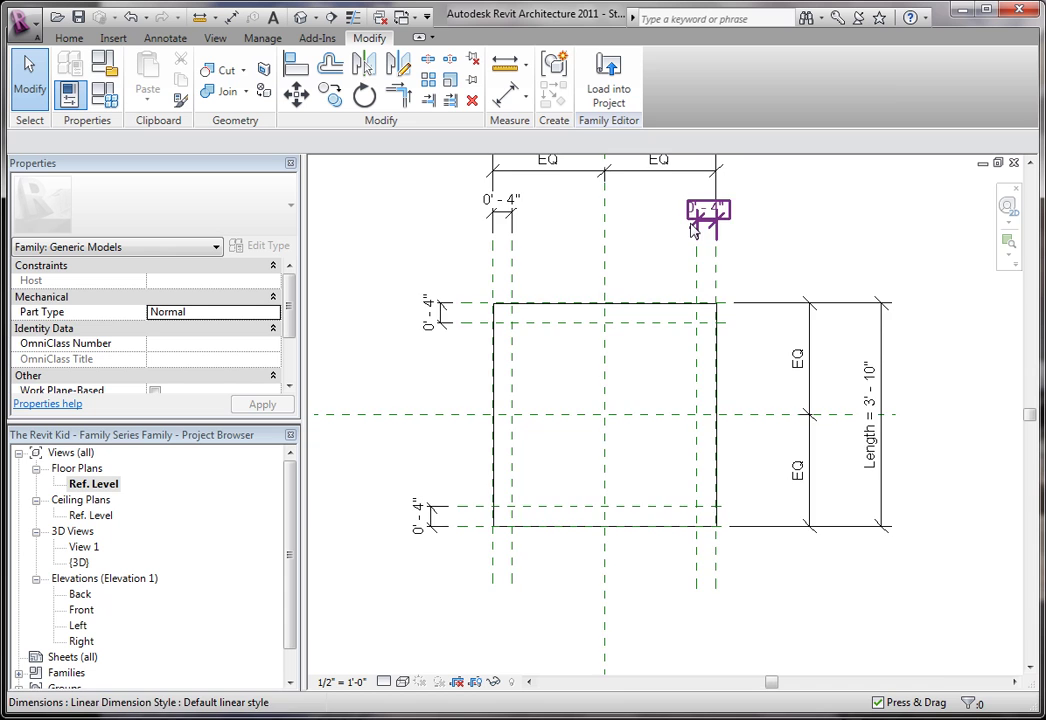
{"action": "middle_click_drag", "start_coordinate": [698, 249], "coordinate": [692, 304]}
{"action": "scroll", "coordinate": [684, 294], "scroll_direction": "up", "scroll_amount": 2}
{"action": "scroll", "coordinate": [697, 270], "scroll_direction": "down", "scroll_amount": 2}
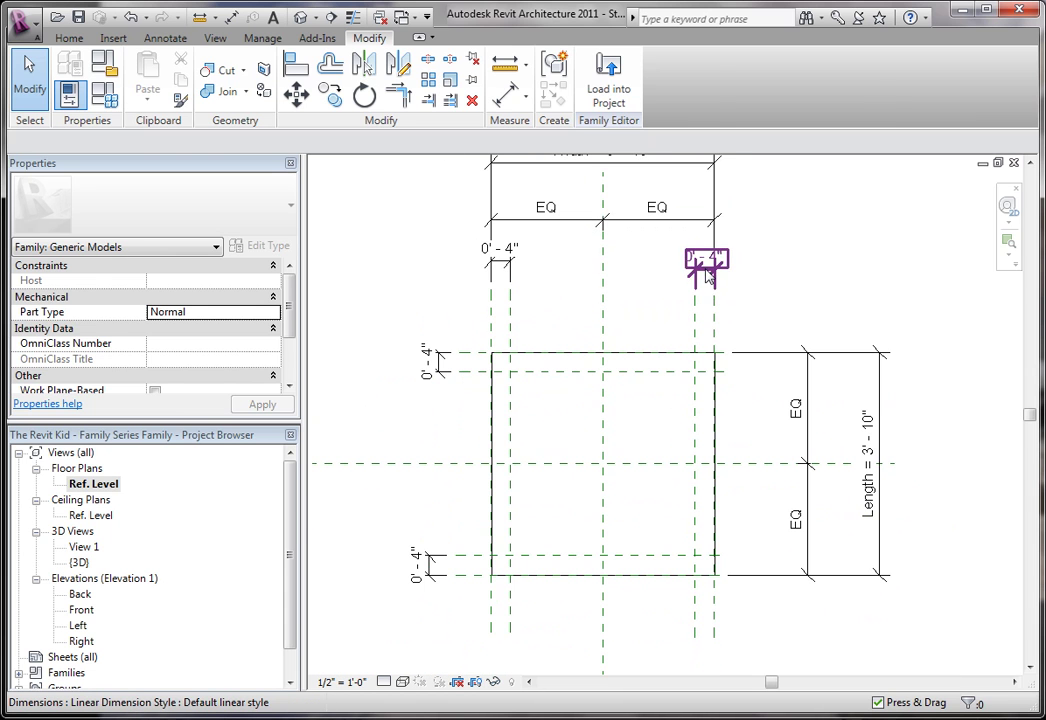
{"action": "left_click", "coordinate": [707, 277]}
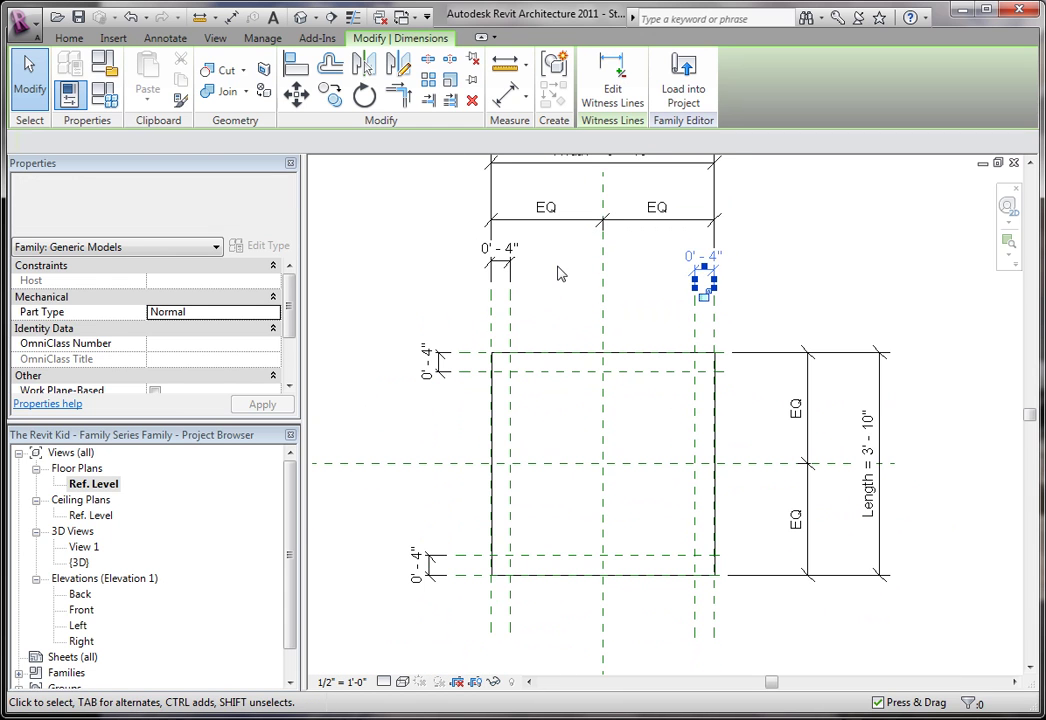
{"action": "left_click", "coordinate": [440, 362], "text": "ctrl"}
{"action": "left_click", "coordinate": [434, 552], "text": "ctrl"}
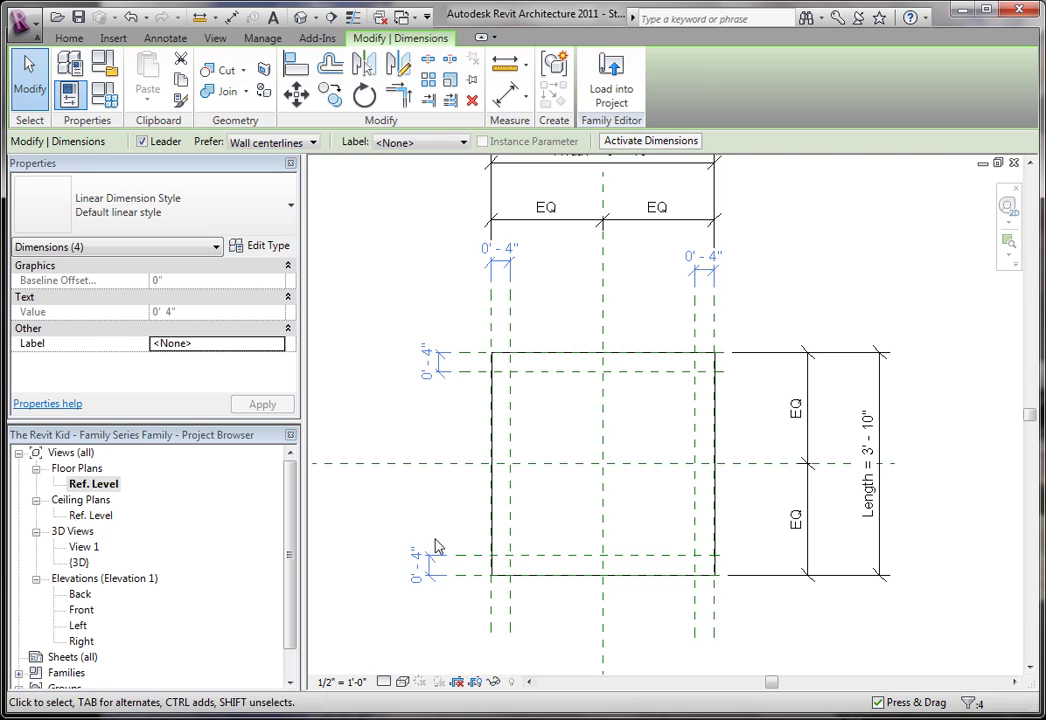
{"action": "left_click", "coordinate": [422, 560], "text": "shift"}
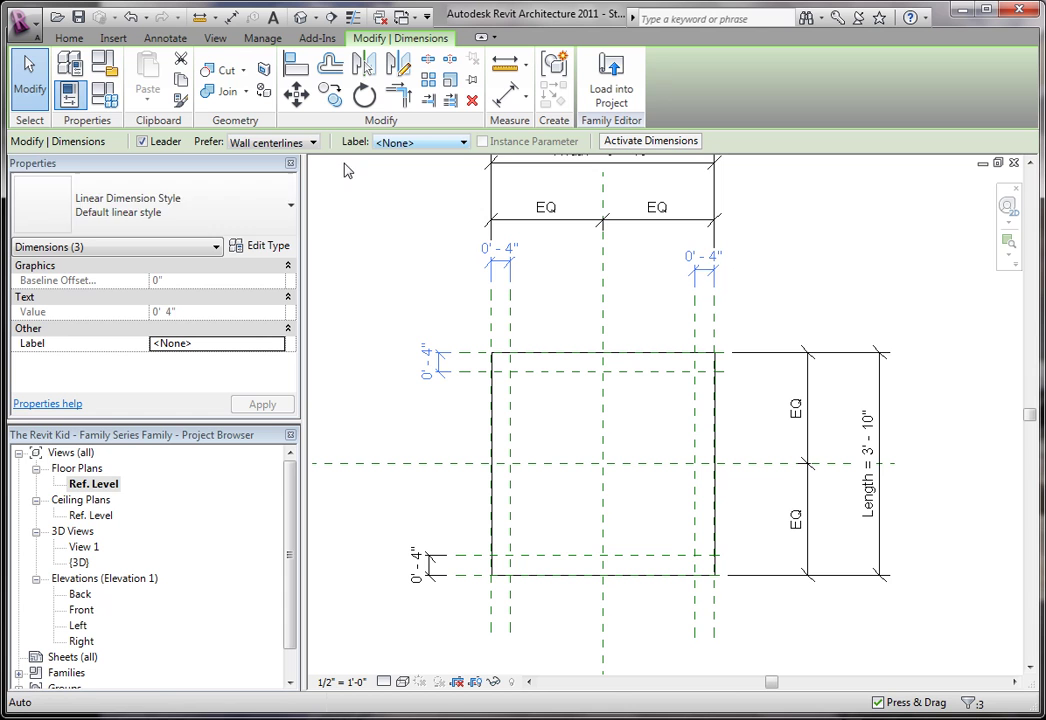
{"action": "left_click", "coordinate": [420, 142]}
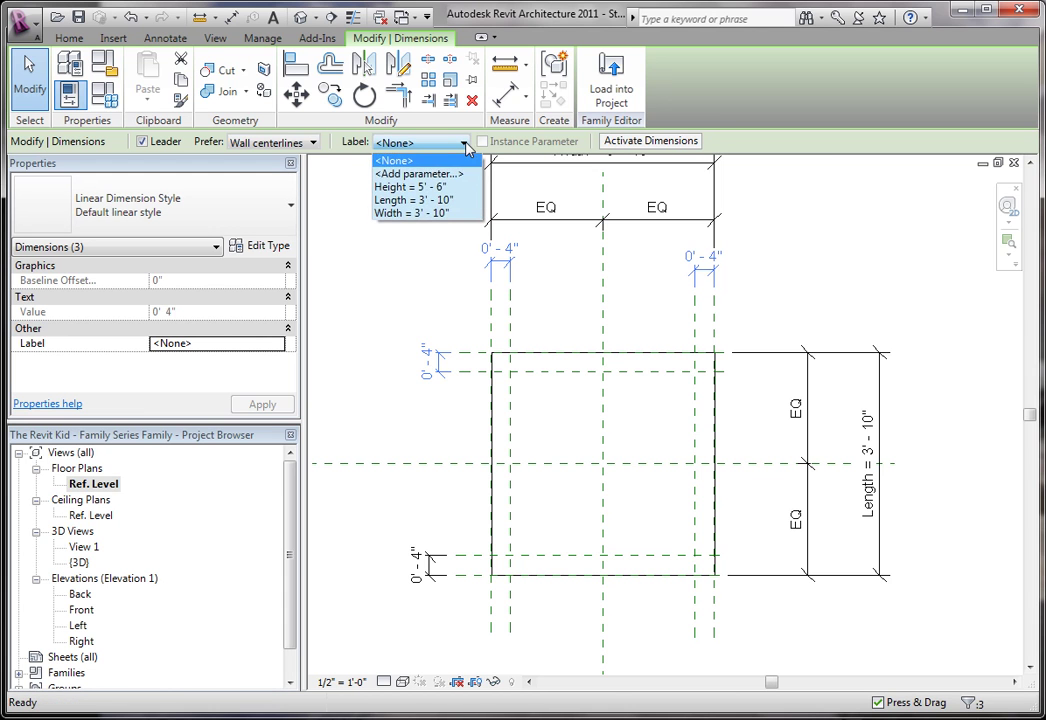
{"action": "left_click", "coordinate": [428, 175]}
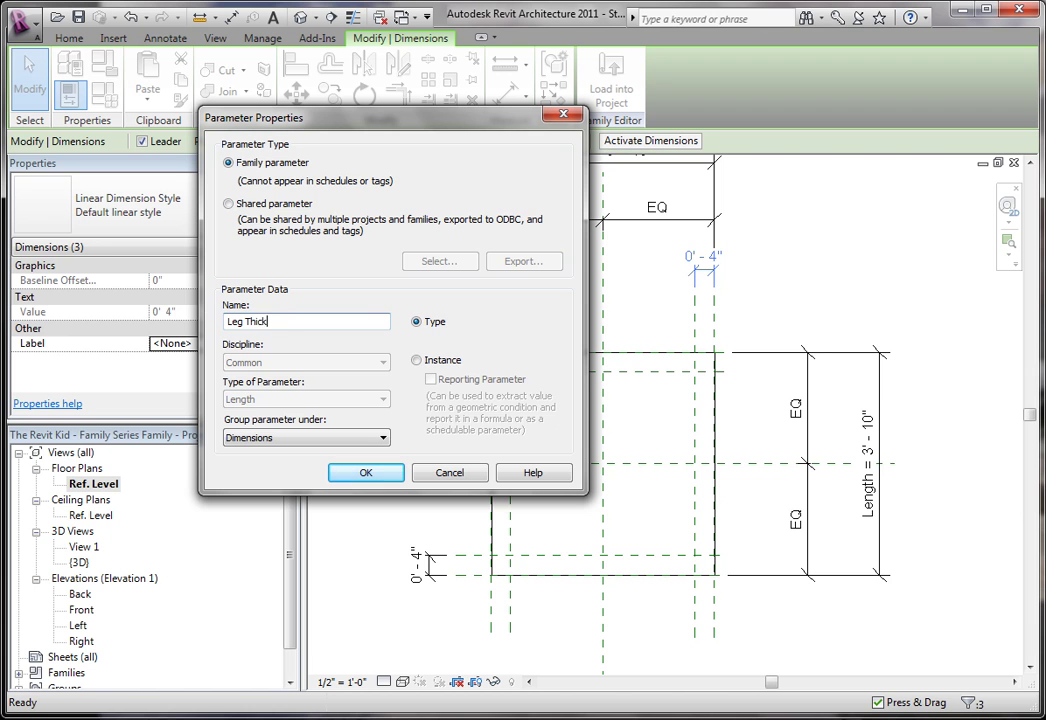
{"action": "left_click", "coordinate": [366, 473]}
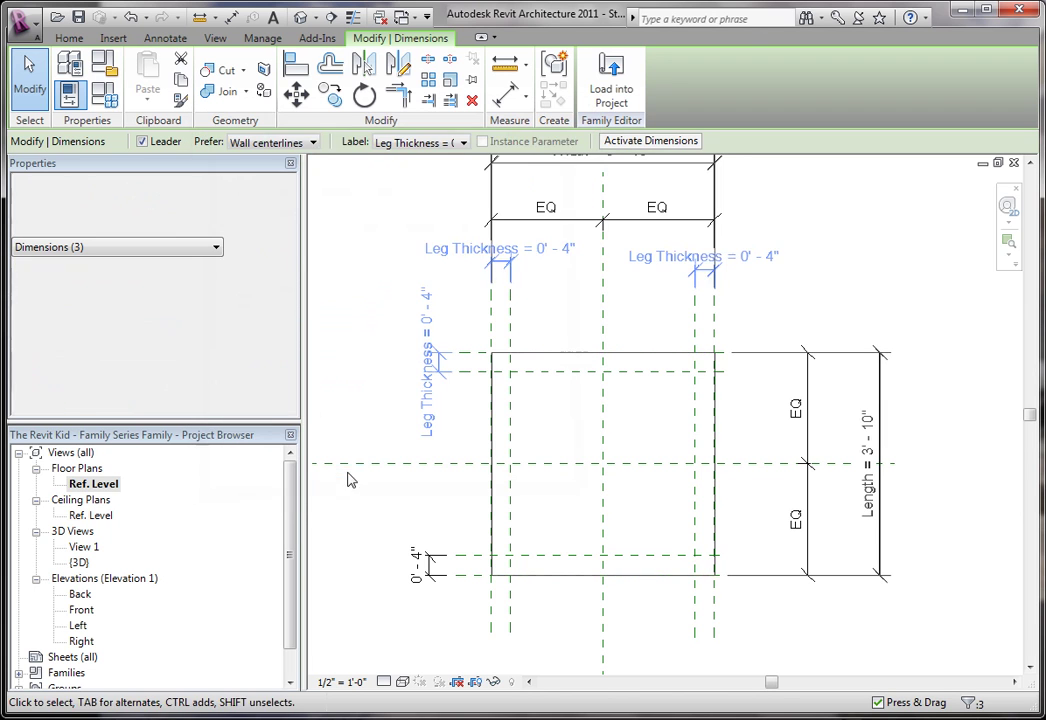
{"action": "key", "text": "Escape"}
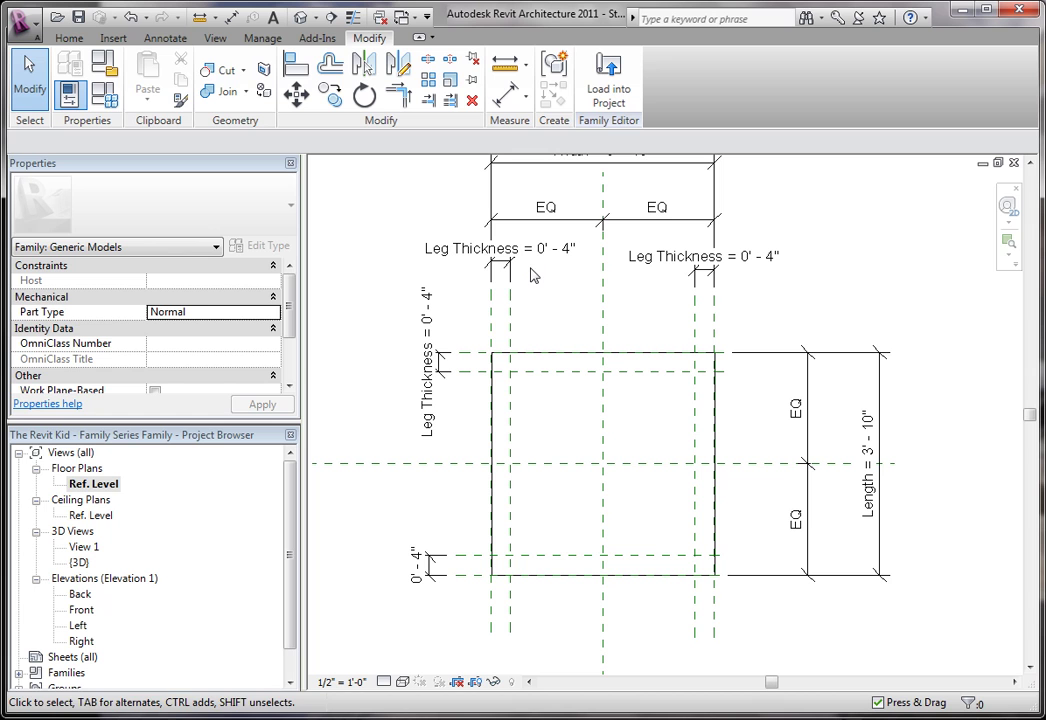
Flex the family by applying a Leg Thickness of 2" and restoring it to 4"
{"action": "left_click", "coordinate": [70, 96]}
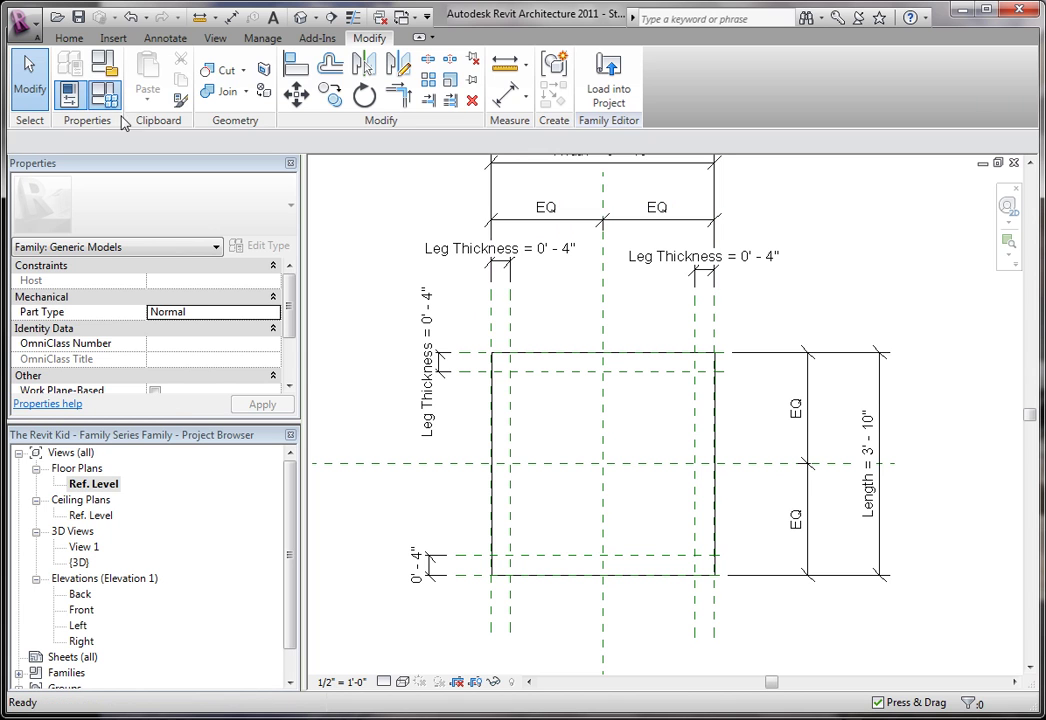
{"action": "left_click", "coordinate": [177, 167]}
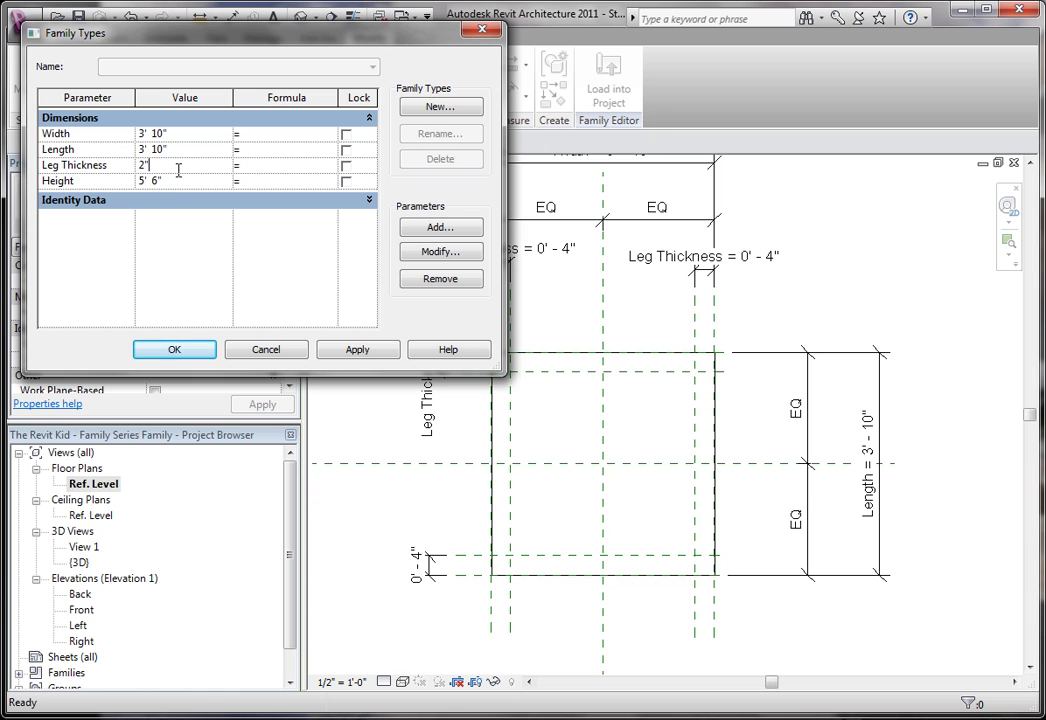
{"action": "left_click", "coordinate": [352, 355]}
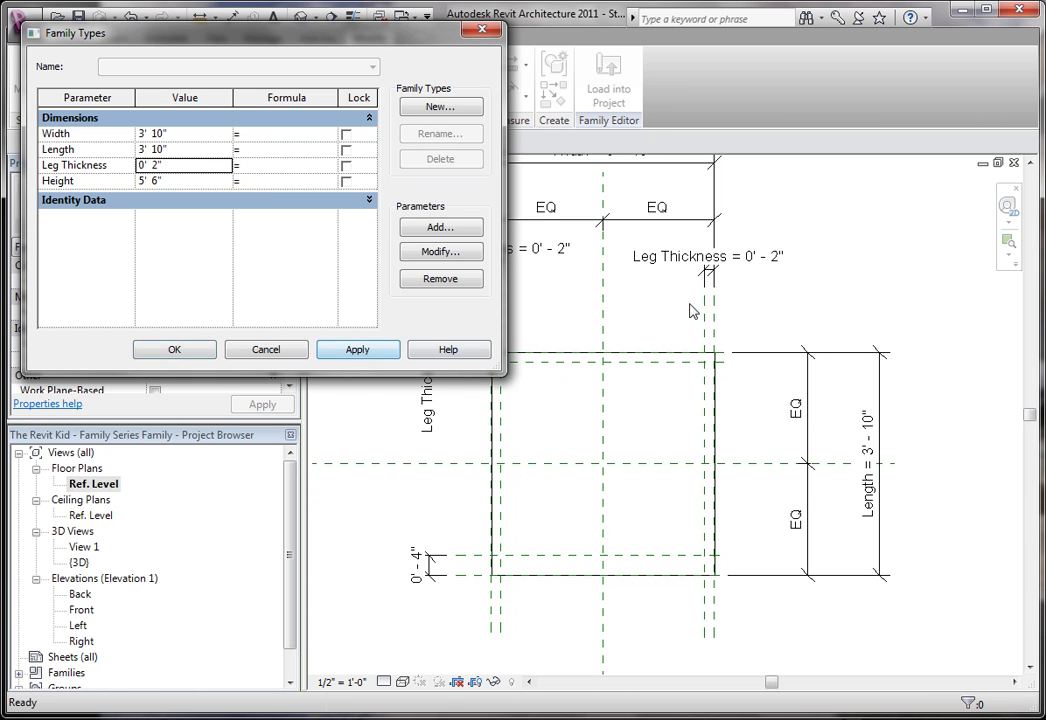
{"action": "left_click", "coordinate": [197, 166]}
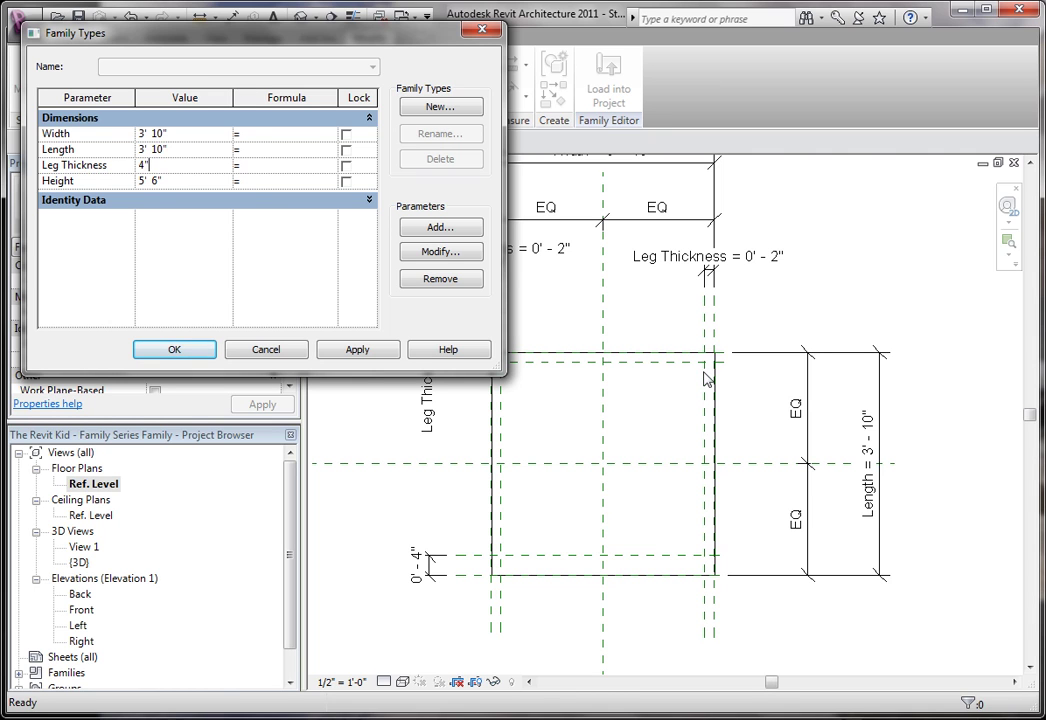
{"action": "left_click", "coordinate": [357, 355]}
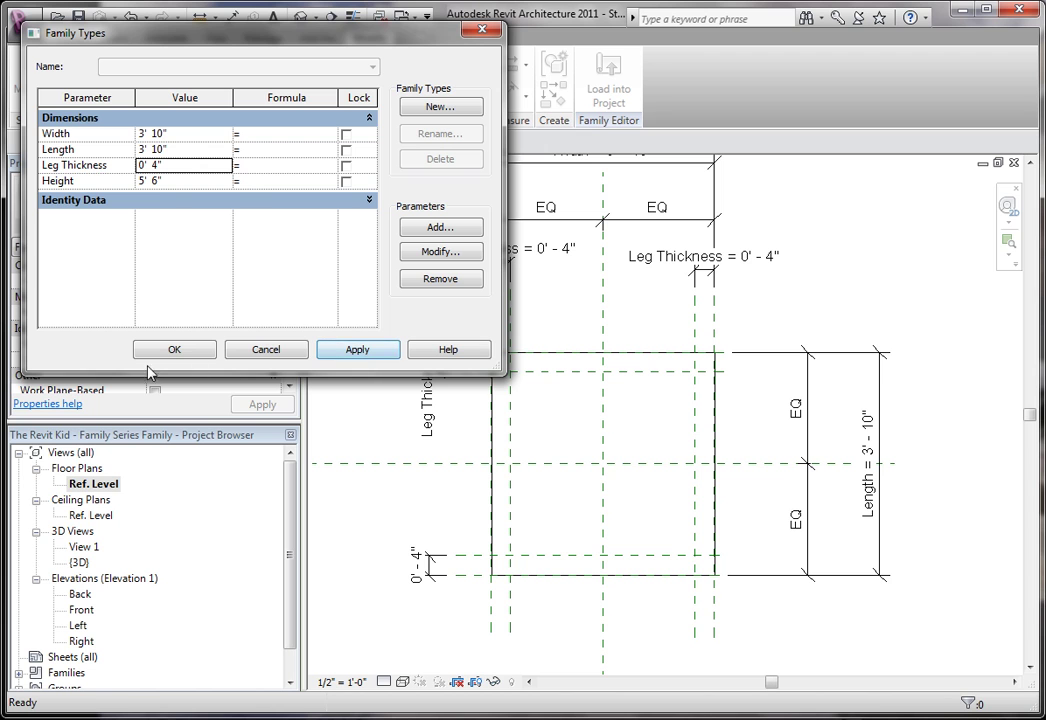
{"action": "left_click", "coordinate": [195, 348]}
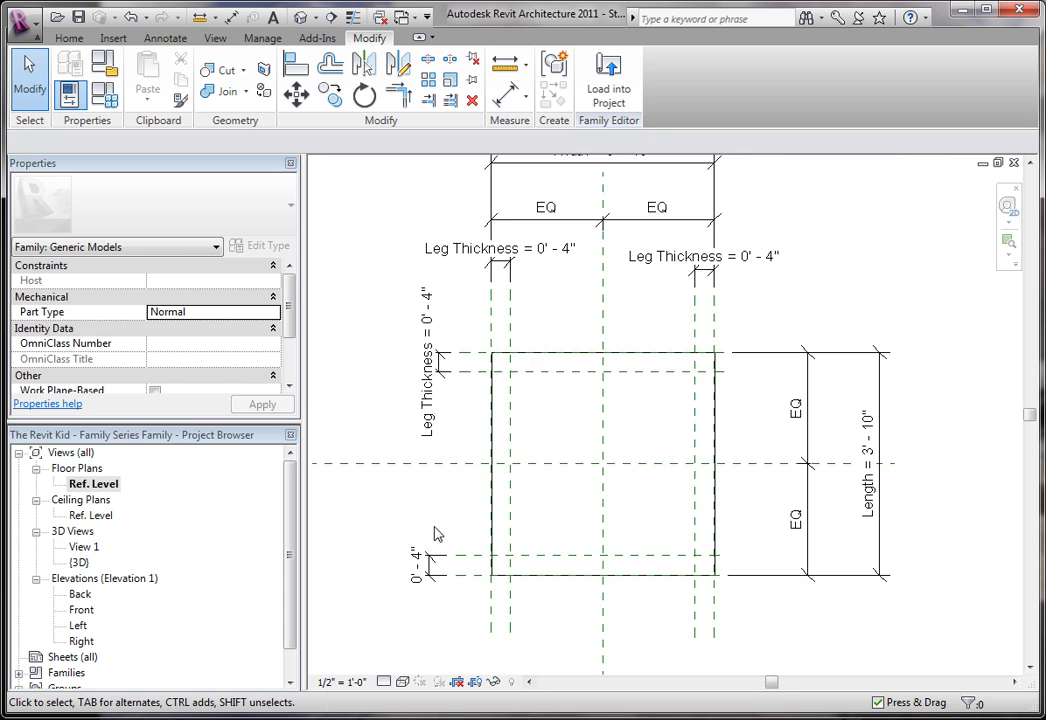
Lock the unlabelled 4" dimension between the box's lower reference plane and its inner copy
{"action": "middle_click_drag", "start_coordinate": [434, 527], "coordinate": [387, 504]}
{"action": "scroll", "coordinate": [363, 478], "scroll_direction": "up", "scroll_amount": 1}
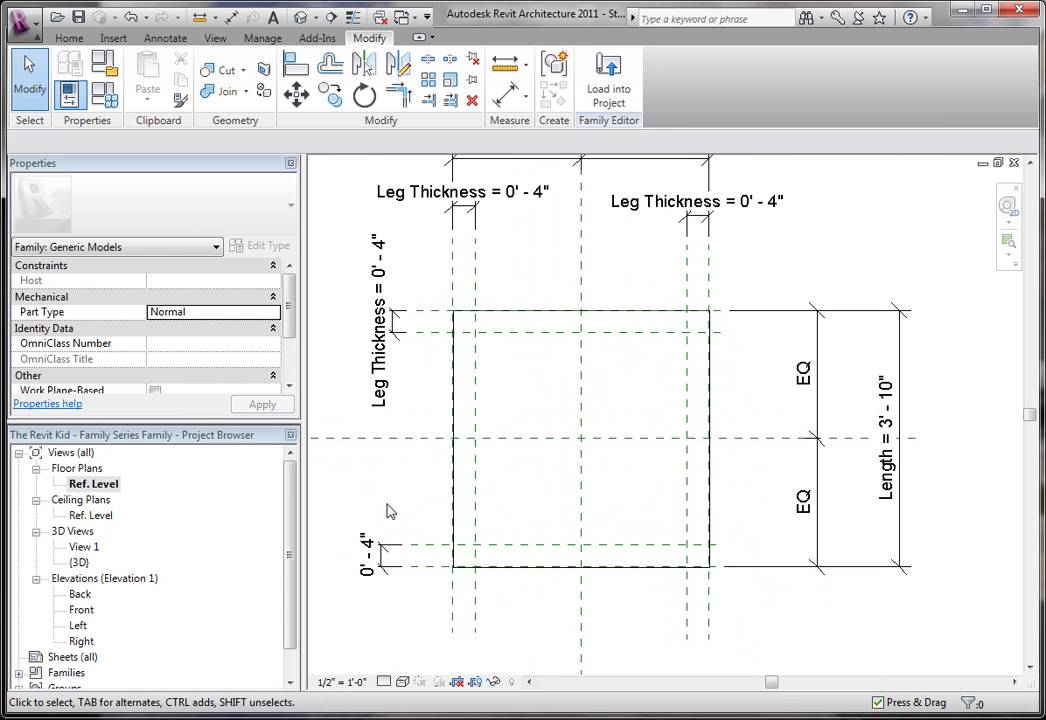
{"action": "left_click", "coordinate": [390, 555]}
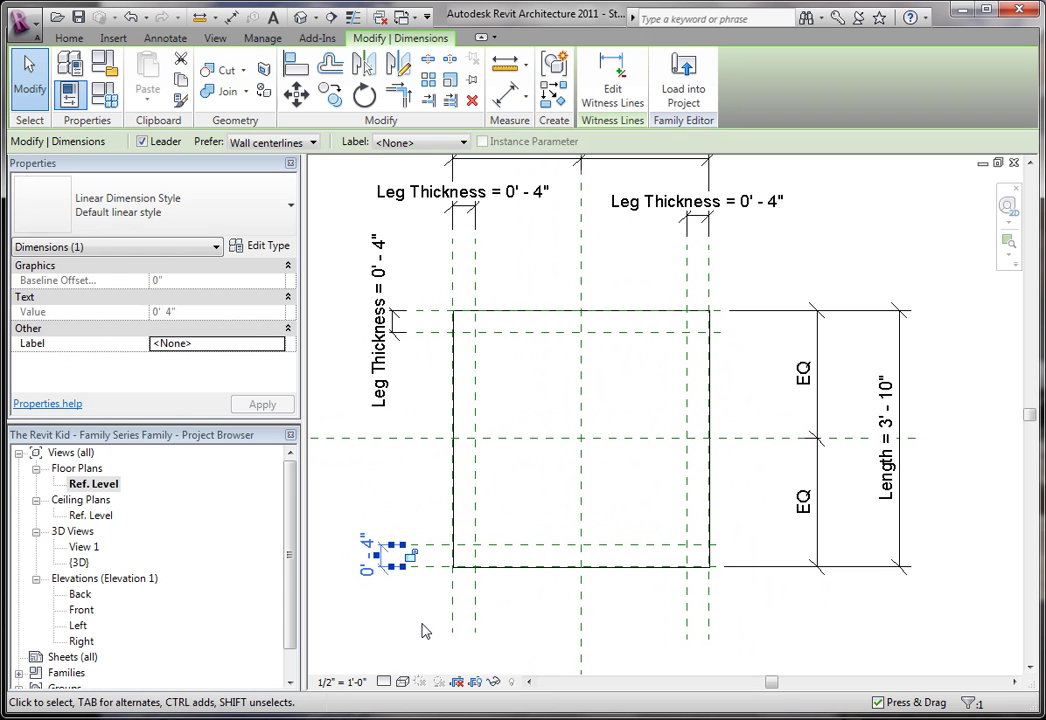
{"action": "left_click", "coordinate": [409, 612]}
{"action": "left_click", "coordinate": [372, 554]}
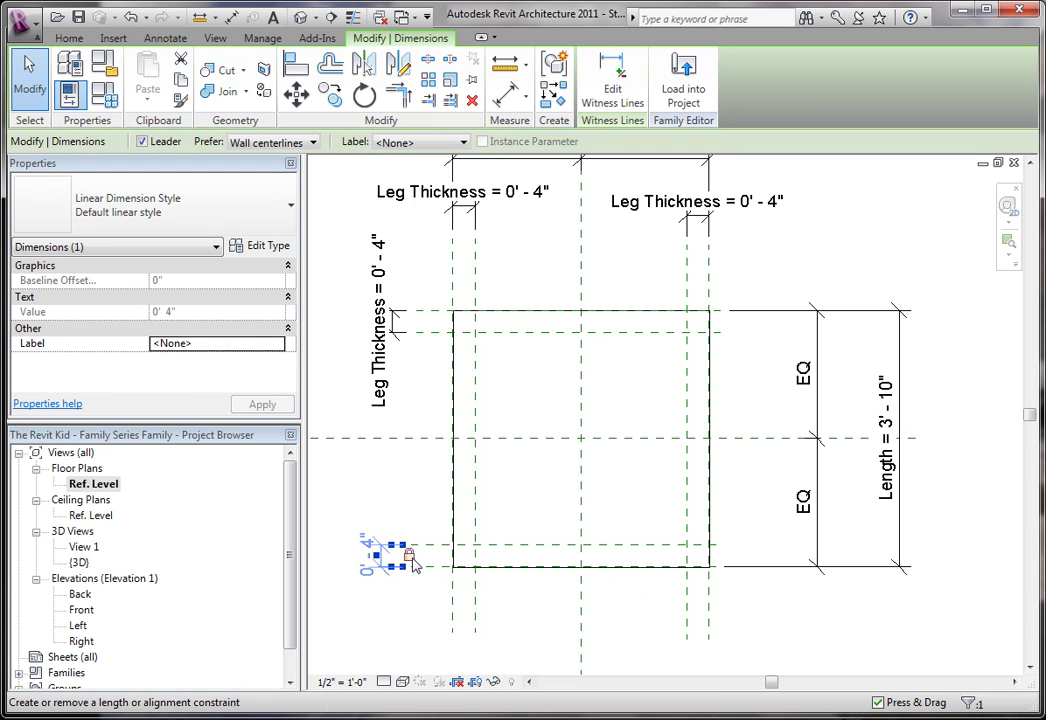
{"action": "left_click", "coordinate": [421, 597]}
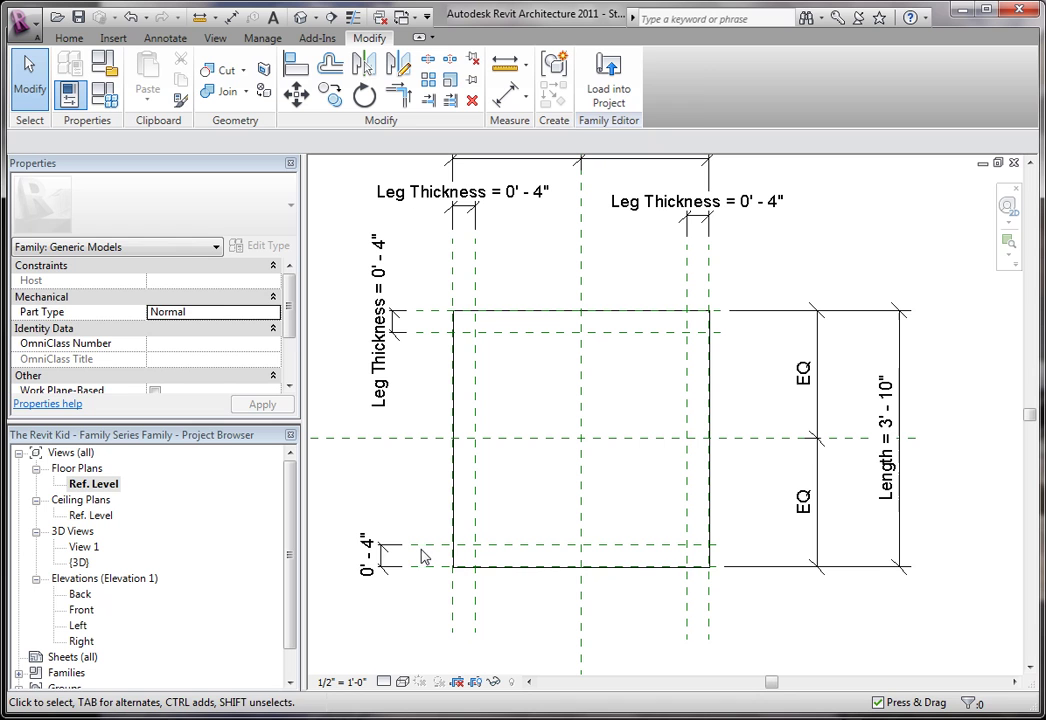
Test the locked offset by moving the box's lower reference plane down and back up
{"action": "left_click", "coordinate": [423, 572]}
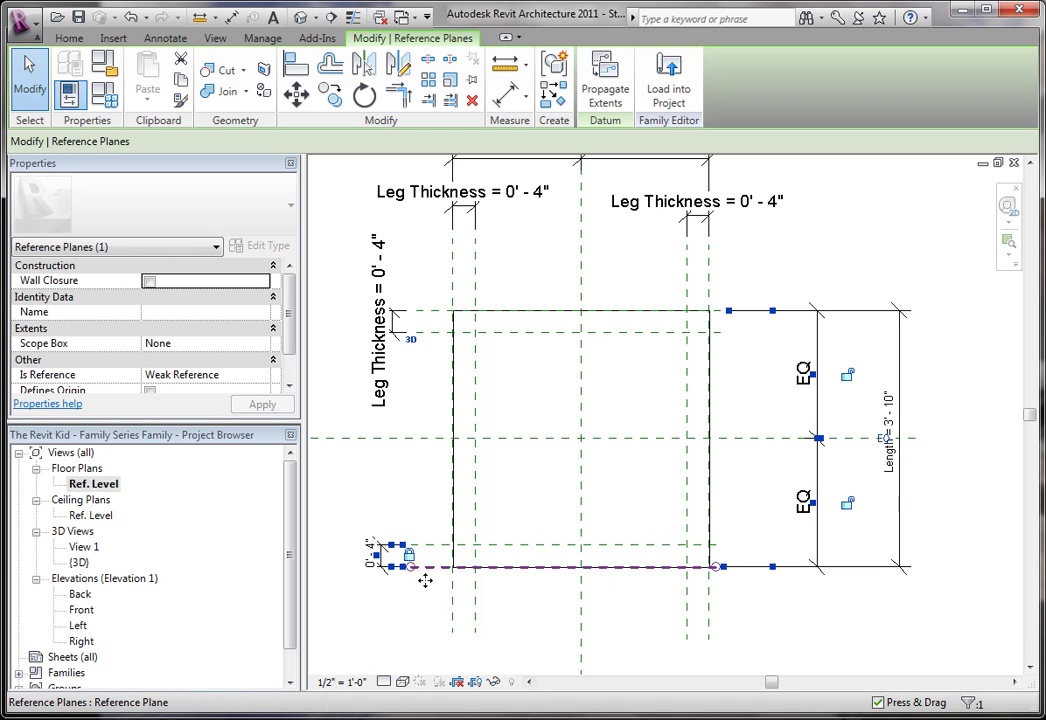
{"action": "mouse_move", "coordinate": [425, 580]}
{"action": "left_mouse_down"}
{"action": "mouse_move", "coordinate": [425, 612]}
{"action": "mouse_move", "coordinate": [406, 550]}
{"action": "mouse_move", "coordinate": [418, 602]}
{"action": "mouse_move", "coordinate": [425, 588]}
{"action": "left_mouse_up"}
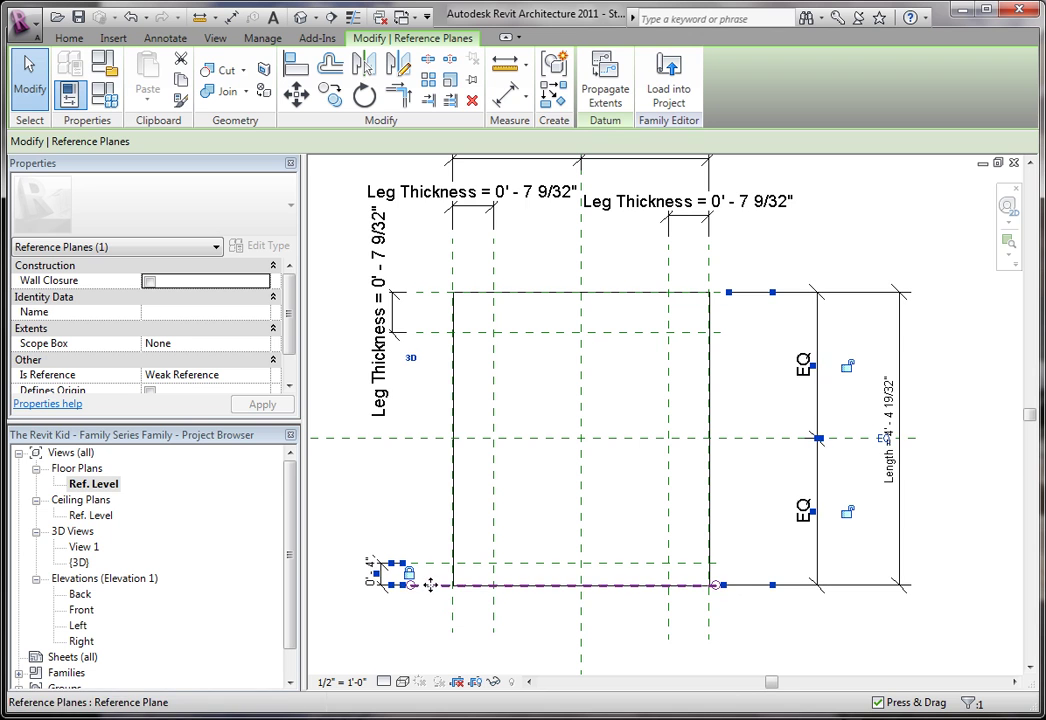
{"action": "mouse_move", "coordinate": [432, 569]}
{"action": "left_mouse_down"}
{"action": "mouse_move", "coordinate": [431, 554]}
{"action": "mouse_move", "coordinate": [432, 590]}
{"action": "left_mouse_up"}
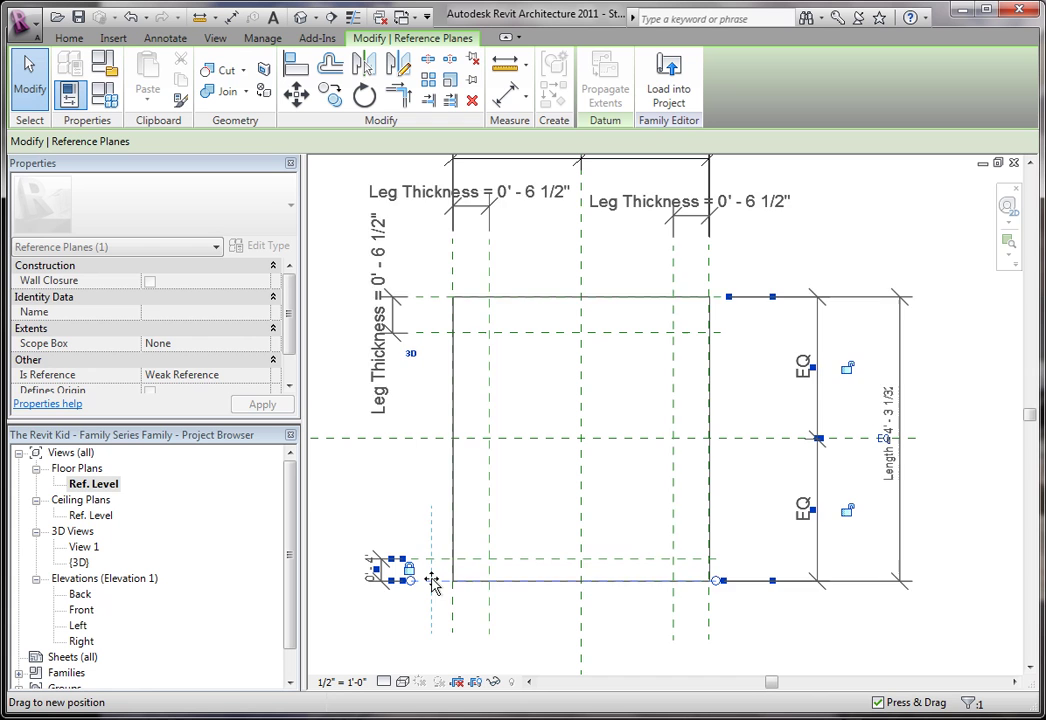
{"action": "mouse_move", "coordinate": [432, 584]}
{"action": "left_mouse_down"}
{"action": "mouse_move", "coordinate": [433, 551]}
{"action": "mouse_move", "coordinate": [432, 602]}
{"action": "mouse_move", "coordinate": [433, 556]}
{"action": "mouse_move", "coordinate": [430, 582]}
{"action": "left_mouse_up"}
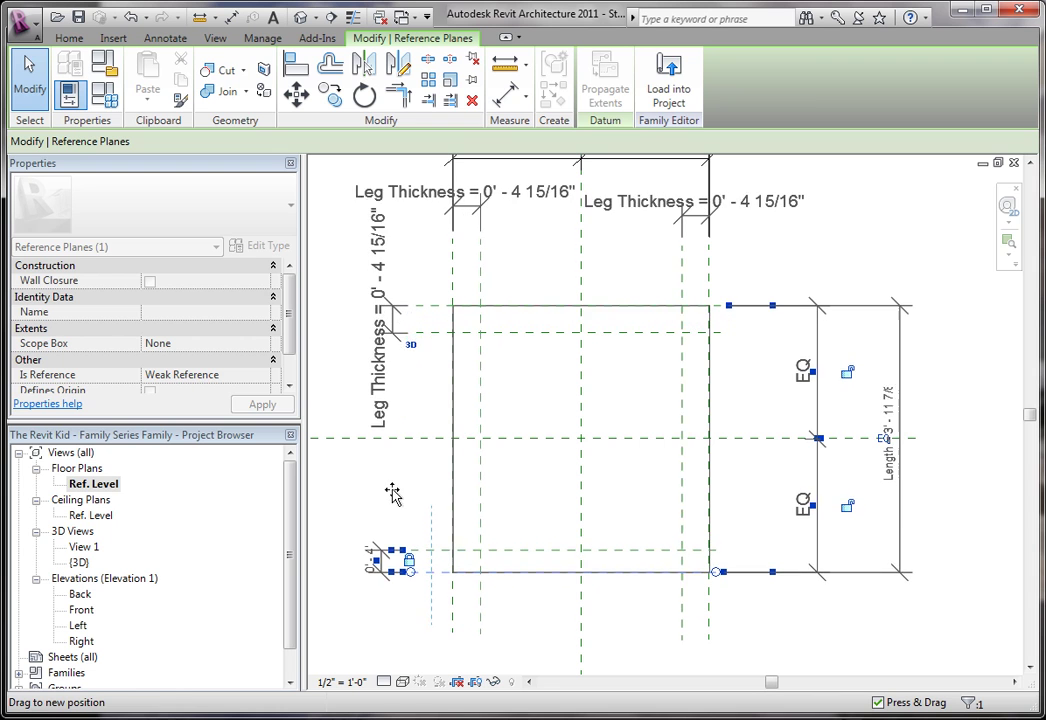
{"action": "left_click", "coordinate": [386, 496]}
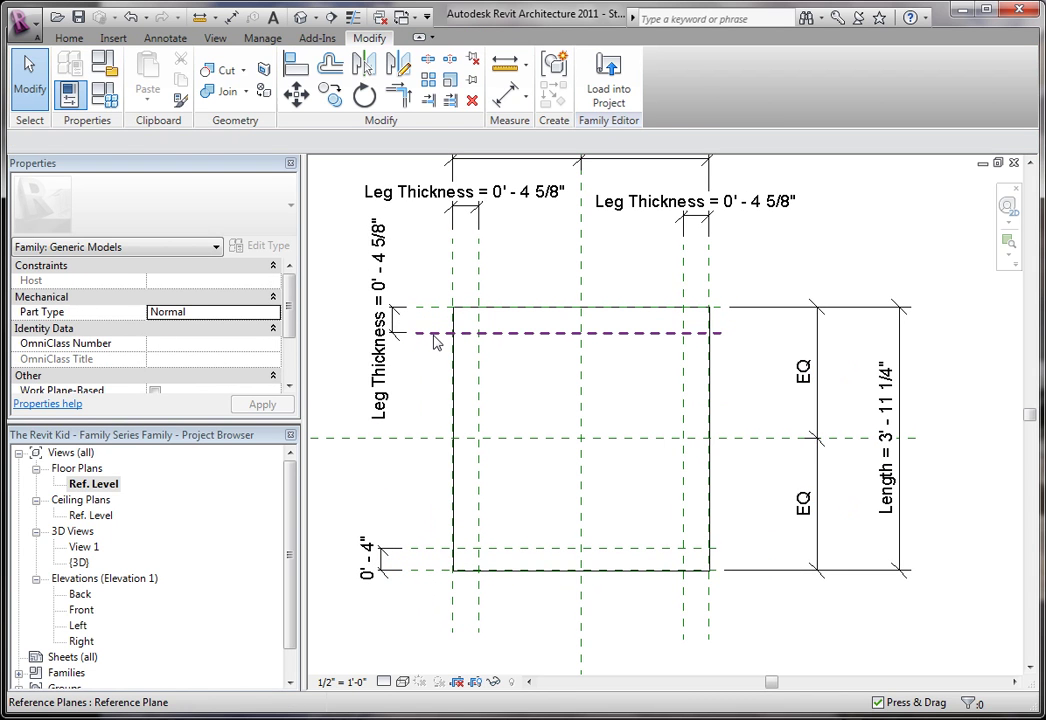
{"action": "left_click", "coordinate": [435, 342]}
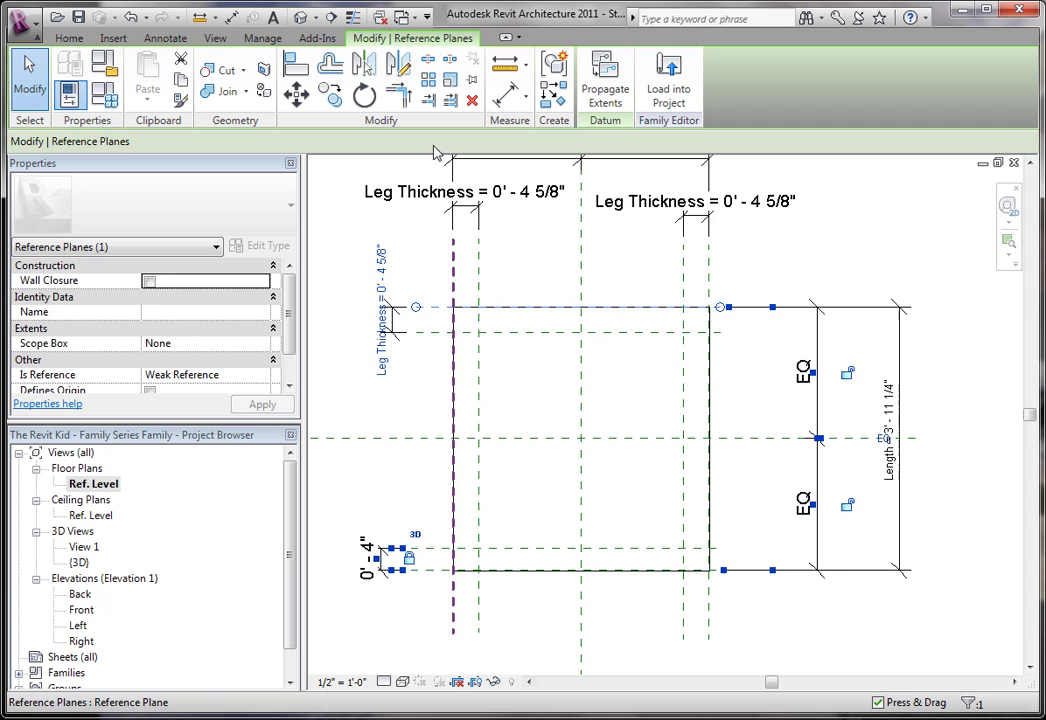
{"action": "left_click", "coordinate": [348, 185]}
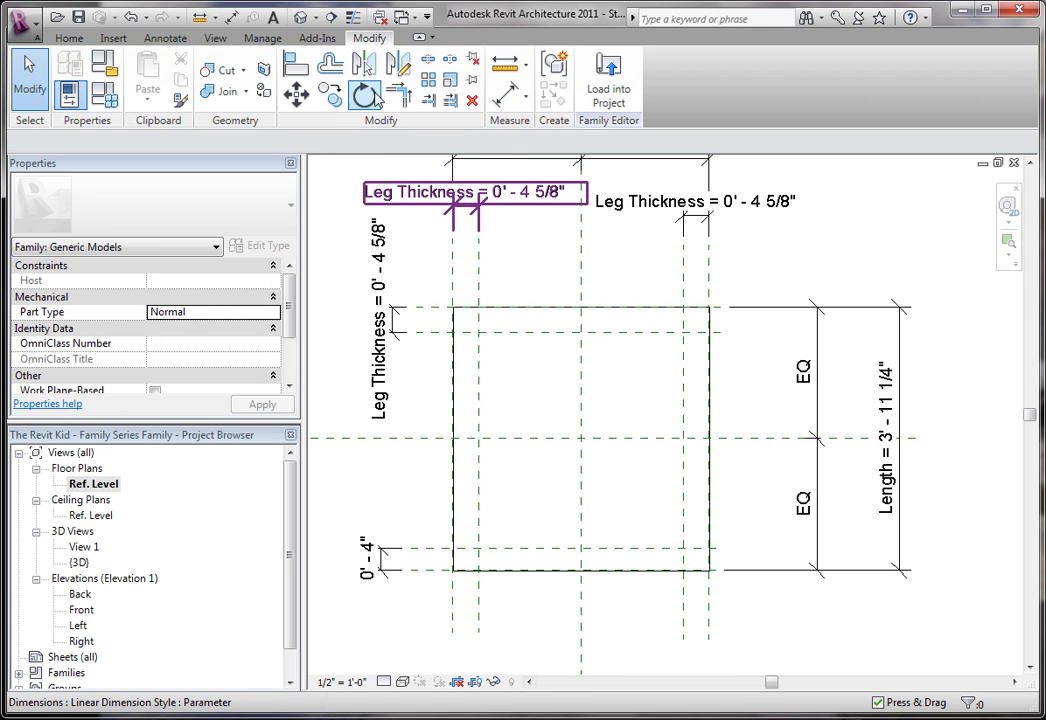
Set Leg Thickness to 4" and apply a Length of 3' 2" in the family types
{"action": "left_click", "coordinate": [104, 95]}
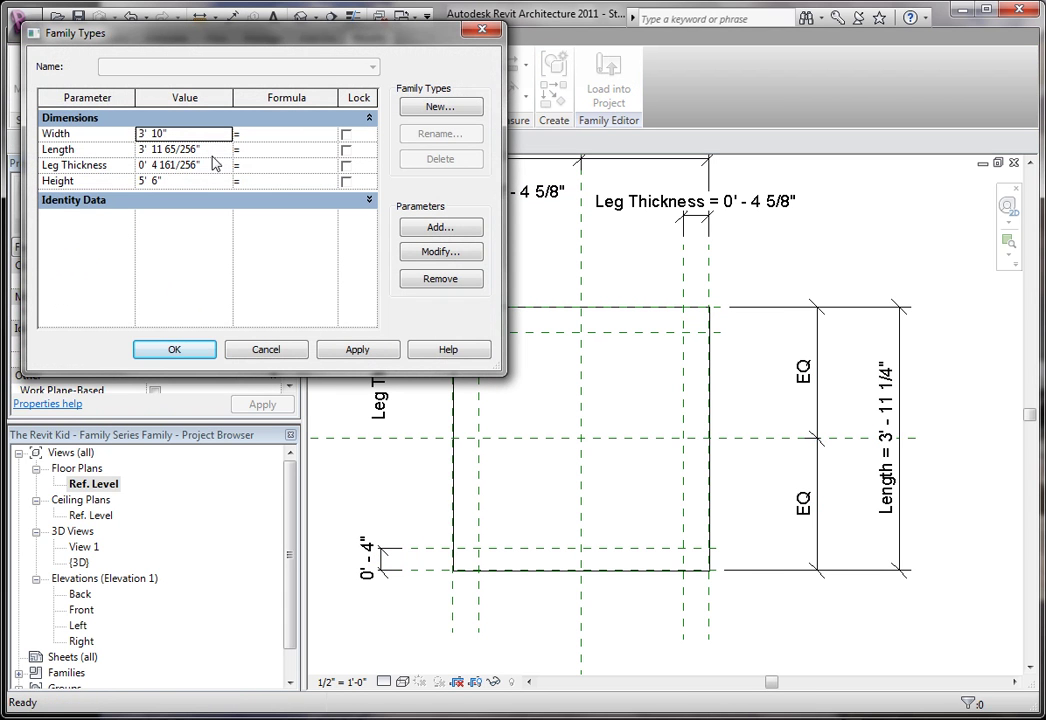
{"action": "left_click", "coordinate": [212, 164]}
{"action": "type", "text": "4"}
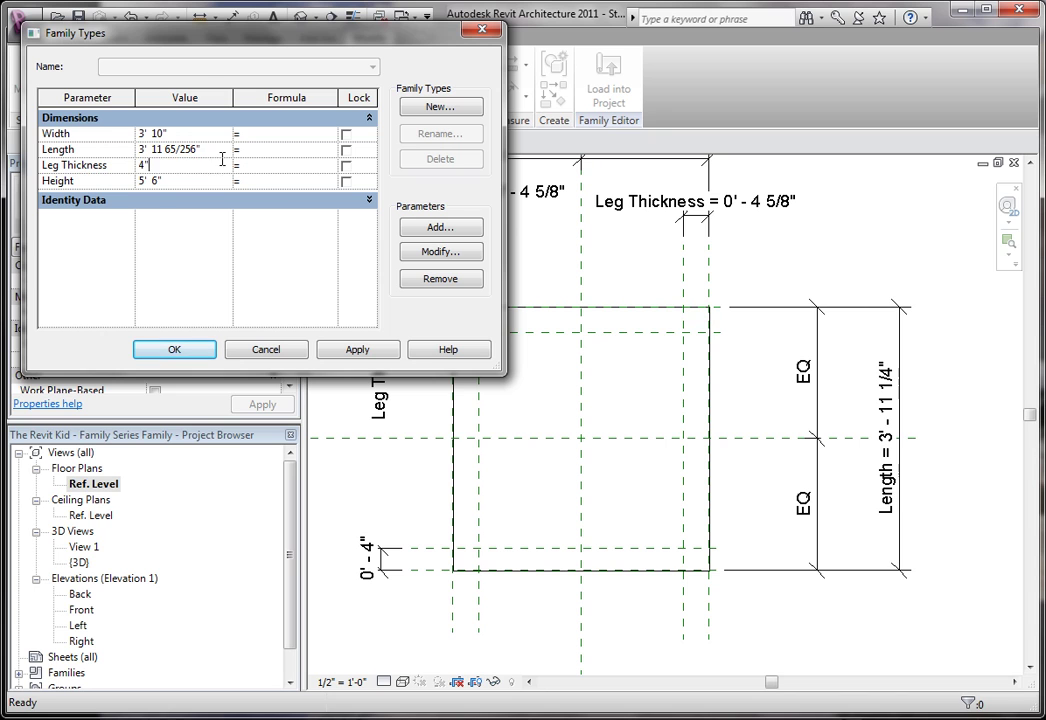
{"action": "left_click", "coordinate": [187, 135]}
{"action": "left_click", "coordinate": [213, 145]}
{"action": "type", "text": "3'2"}
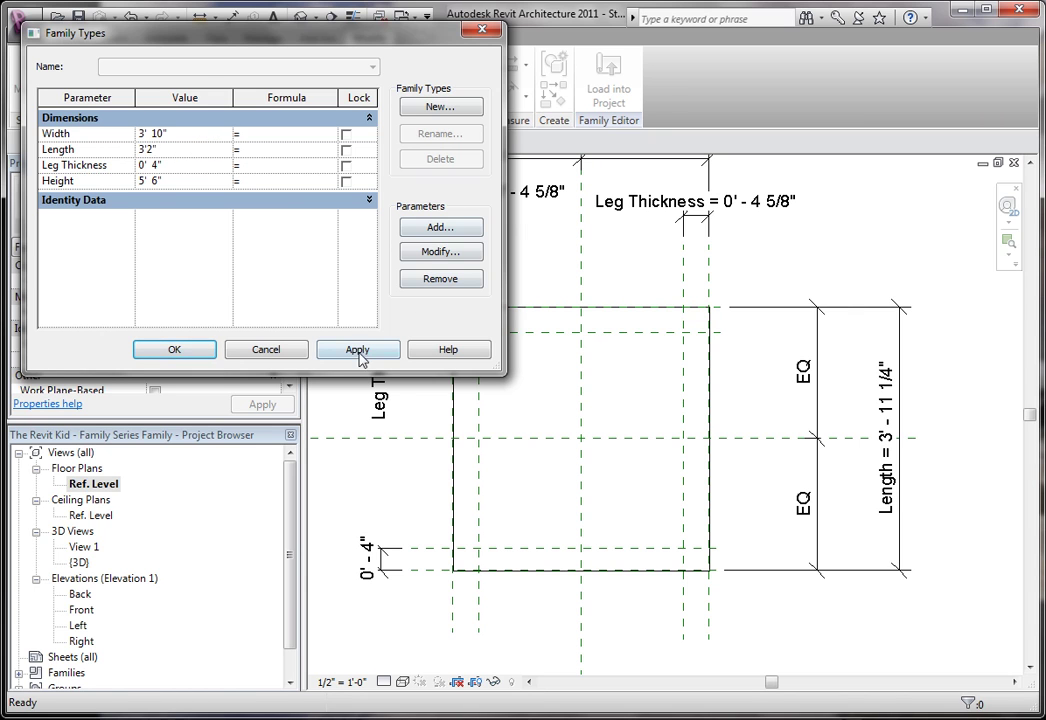
{"action": "left_click", "coordinate": [358, 352]}
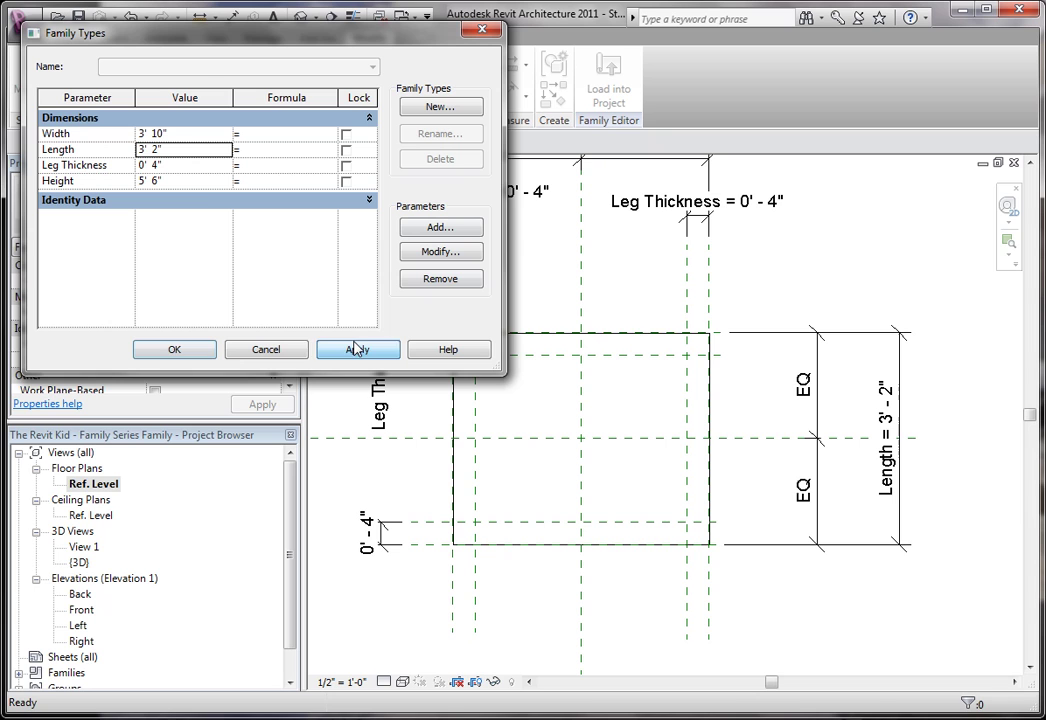
Apply a Length of 4' and close the family types settings
{"action": "left_click", "coordinate": [188, 148]}
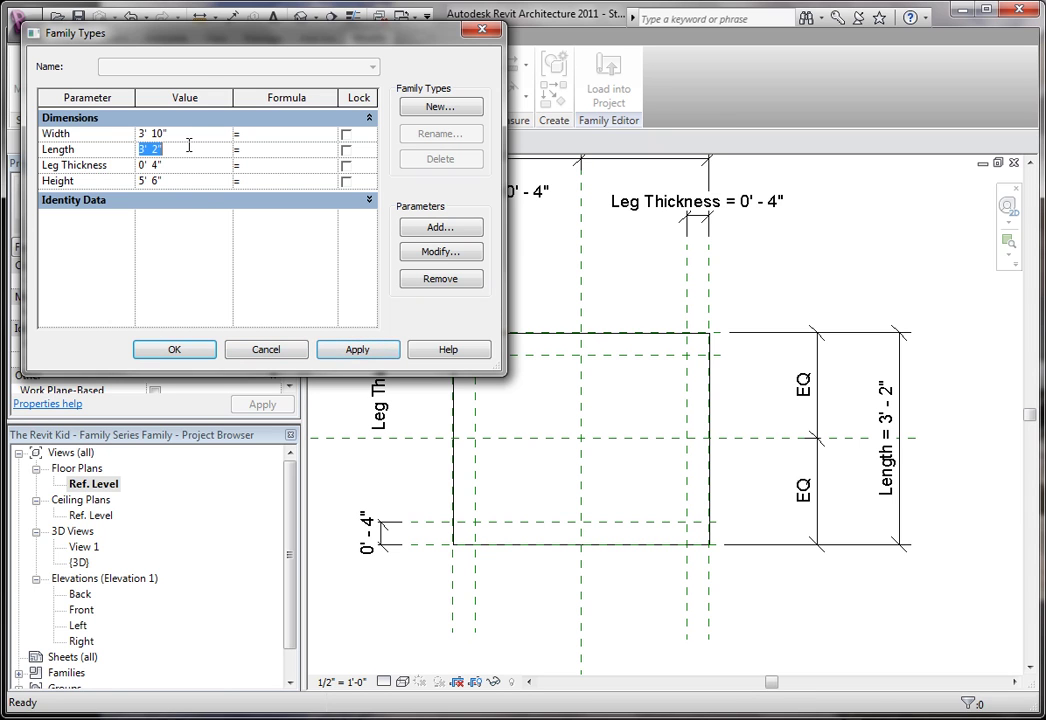
{"action": "type", "text": "4'"}
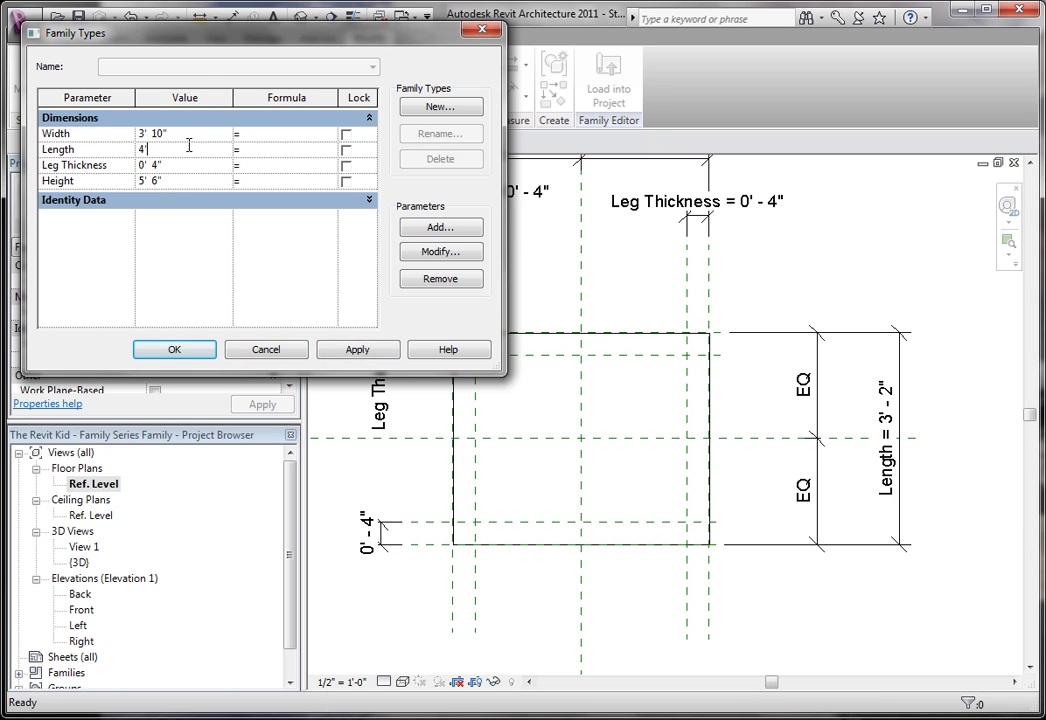
{"action": "left_click", "coordinate": [378, 349]}
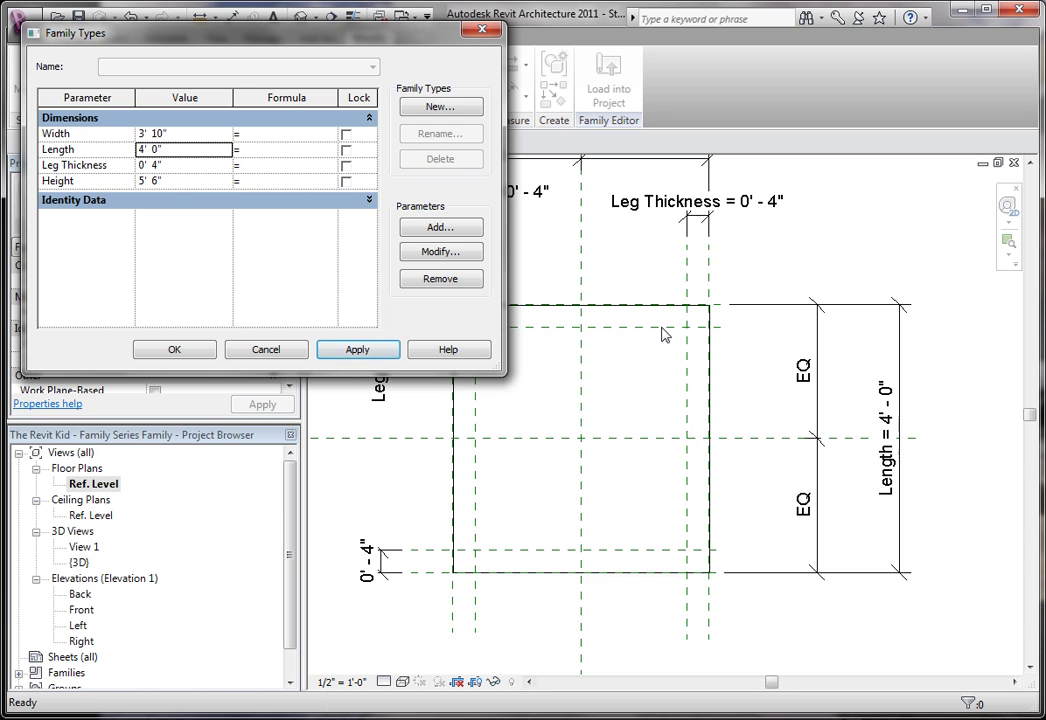
{"action": "left_click", "coordinate": [170, 358]}
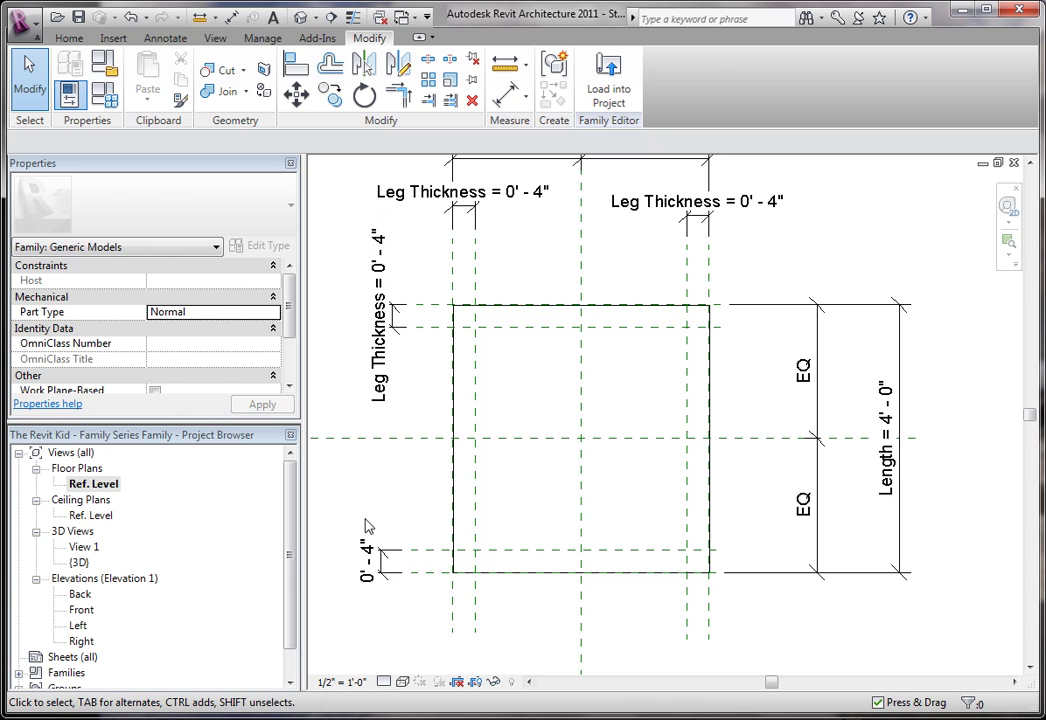
Label the locked offset dimension at the box's lower edge with the existing Leg Thickness parameter
{"action": "left_click", "coordinate": [368, 556]}
{"action": "left_click", "coordinate": [274, 146]}
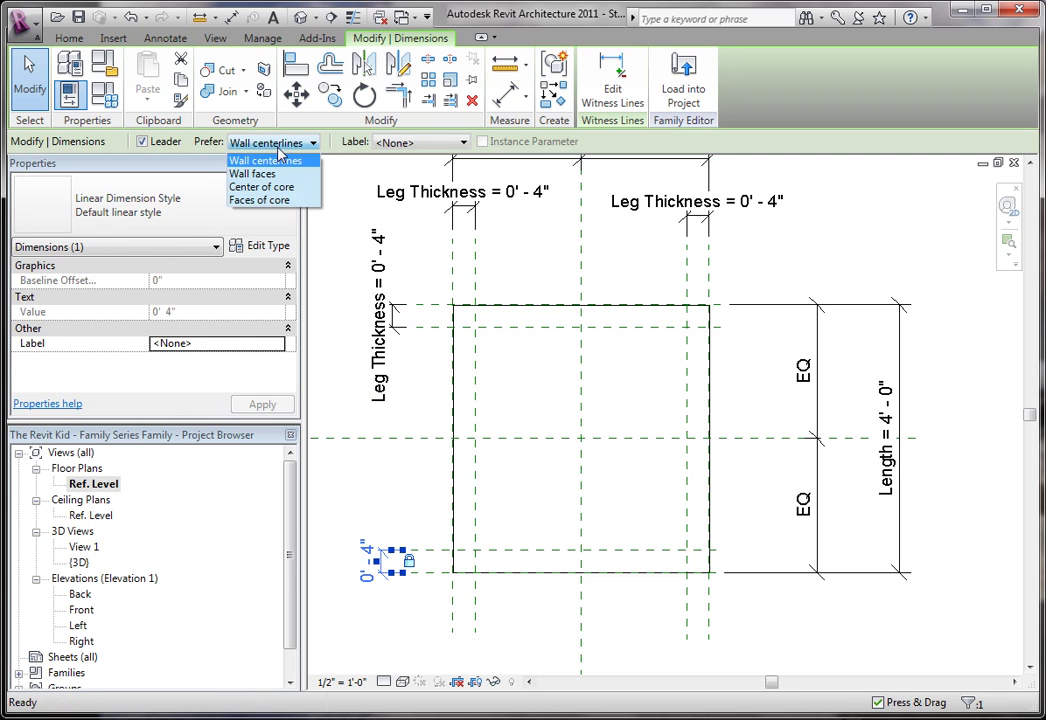
{"action": "left_click", "coordinate": [278, 147]}
{"action": "left_click", "coordinate": [408, 146]}
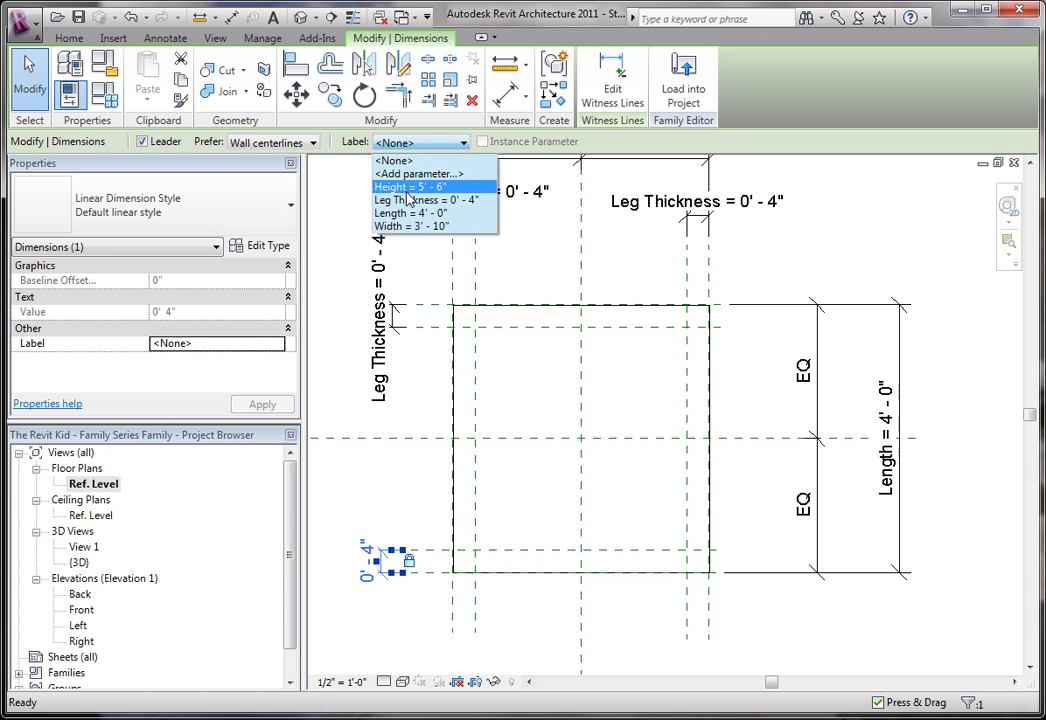
{"action": "left_click", "coordinate": [420, 204]}
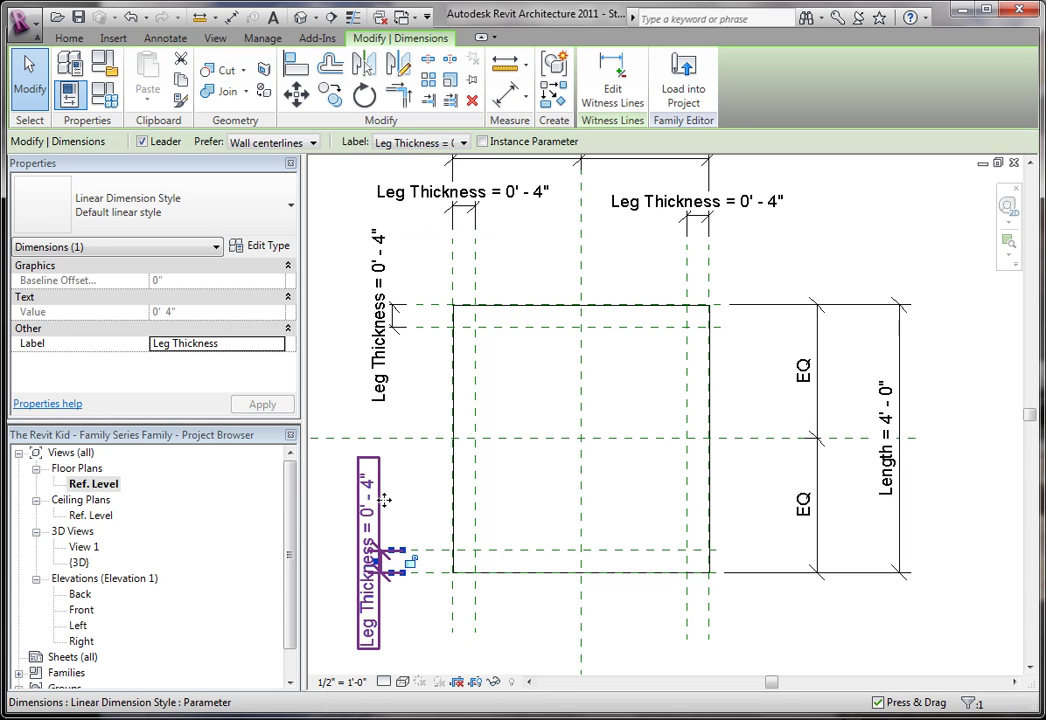
{"action": "left_click", "coordinate": [423, 518]}
Show the box in the default 3D view and inspect it
{"action": "scroll", "coordinate": [440, 530], "scroll_direction": "down", "scroll_amount": 2}
{"action": "middle_click_drag", "start_coordinate": [587, 569], "coordinate": [582, 477]}
{"action": "scroll", "coordinate": [566, 518], "scroll_direction": "up", "scroll_amount": 1}
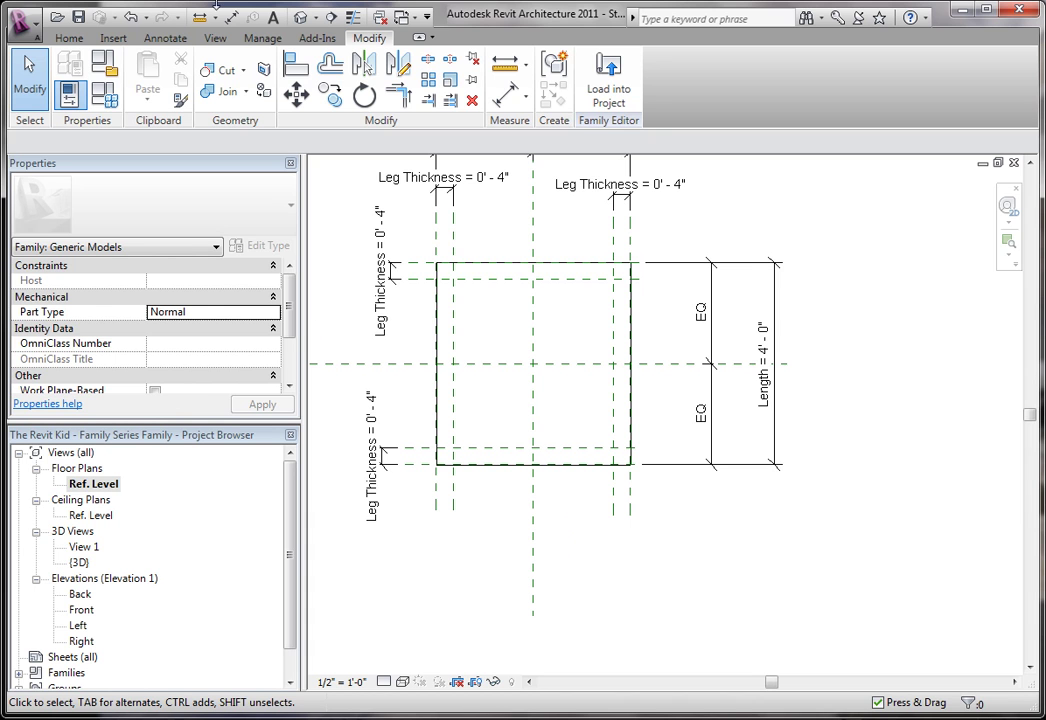
{"action": "left_click", "coordinate": [300, 17]}
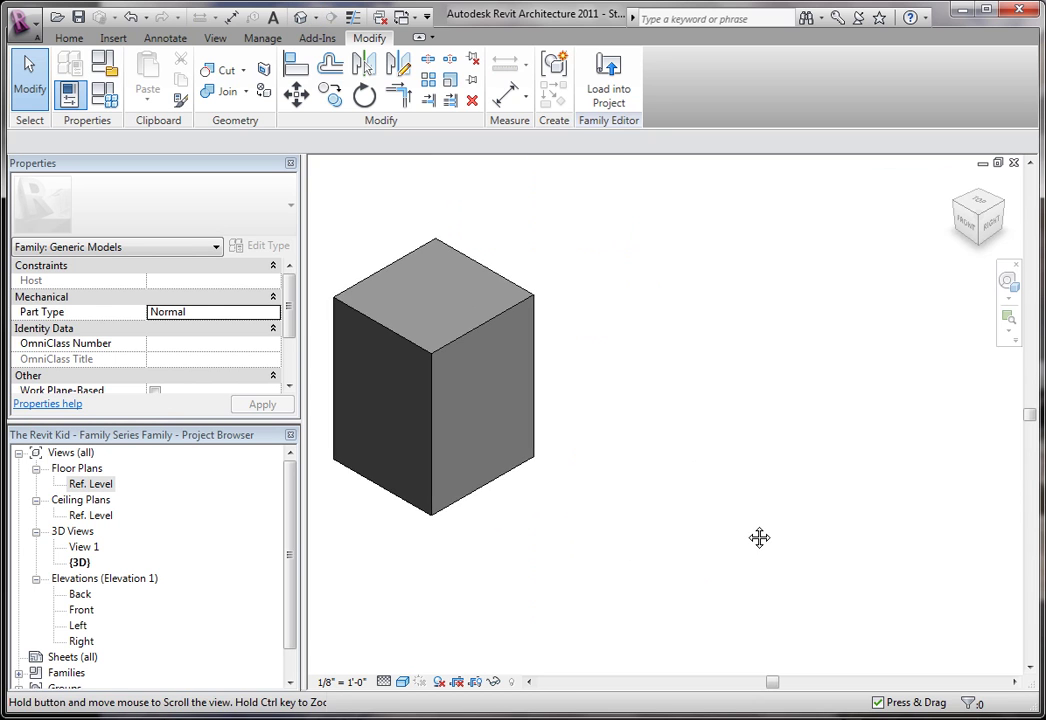
{"action": "middle_click_drag", "start_coordinate": [759, 538], "coordinate": [745, 524]}
{"action": "scroll", "coordinate": [745, 524], "scroll_direction": "up", "scroll_amount": 1}
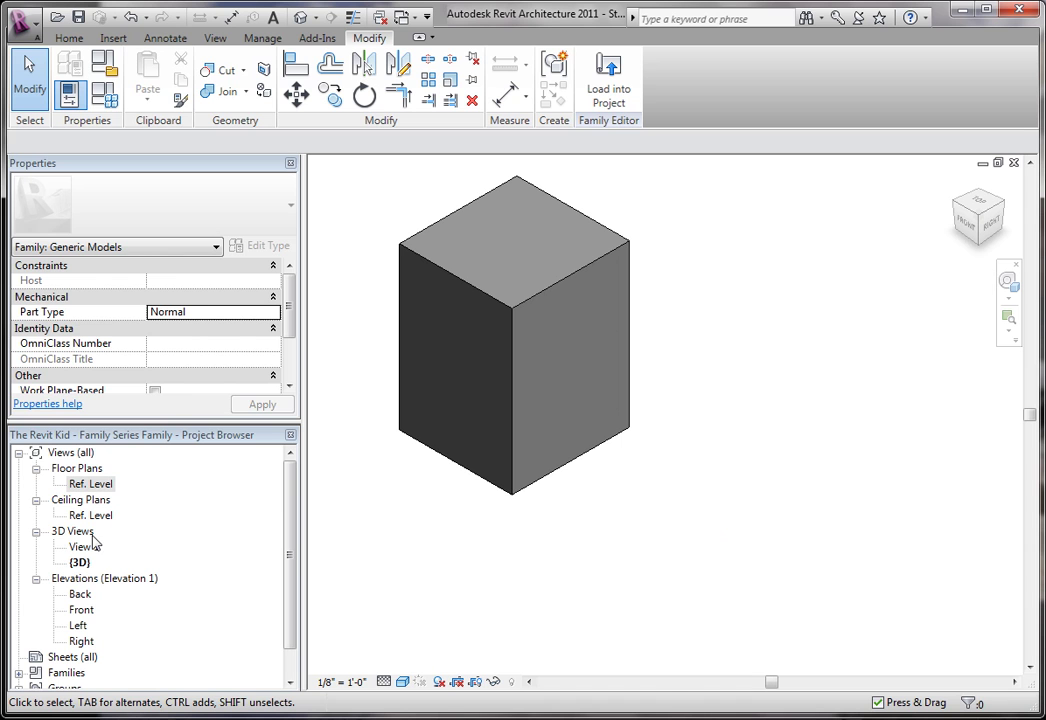
In the Front elevation, copy the box's top reference plane 4" downward
{"action": "double_click", "coordinate": [85, 612]}
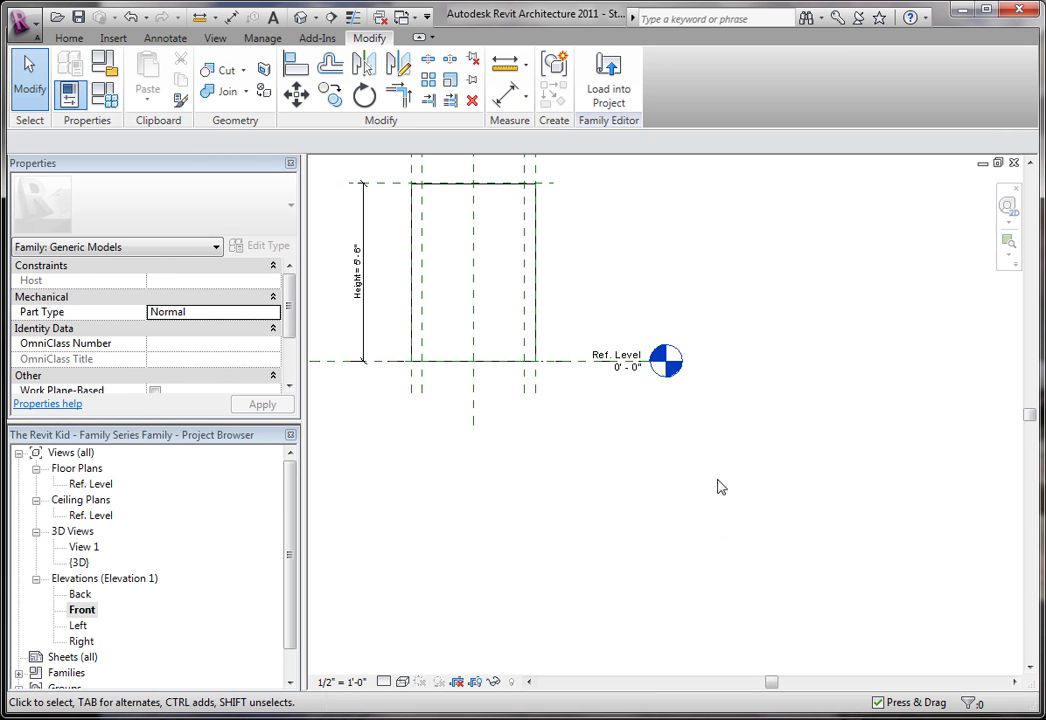
{"action": "middle_click_drag", "start_coordinate": [699, 424], "coordinate": [803, 489]}
{"action": "scroll", "coordinate": [520, 180], "scroll_direction": "up", "scroll_amount": 2}
{"action": "middle_click_drag", "start_coordinate": [687, 353], "coordinate": [773, 332]}
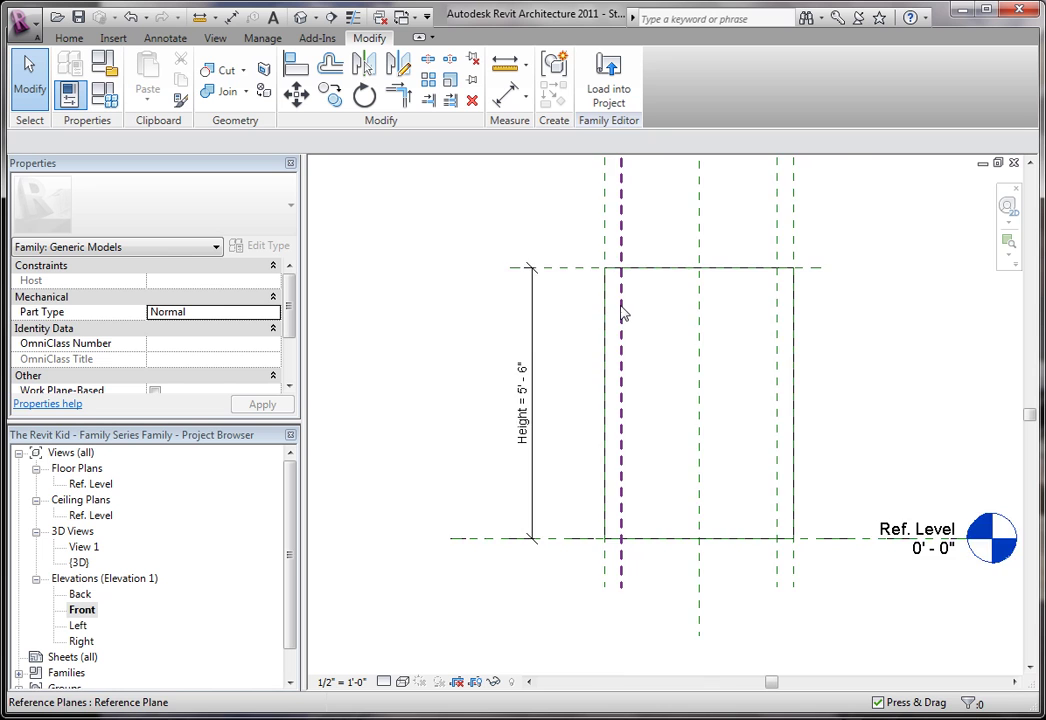
{"action": "scroll", "coordinate": [621, 305], "scroll_direction": "up", "scroll_amount": 2}
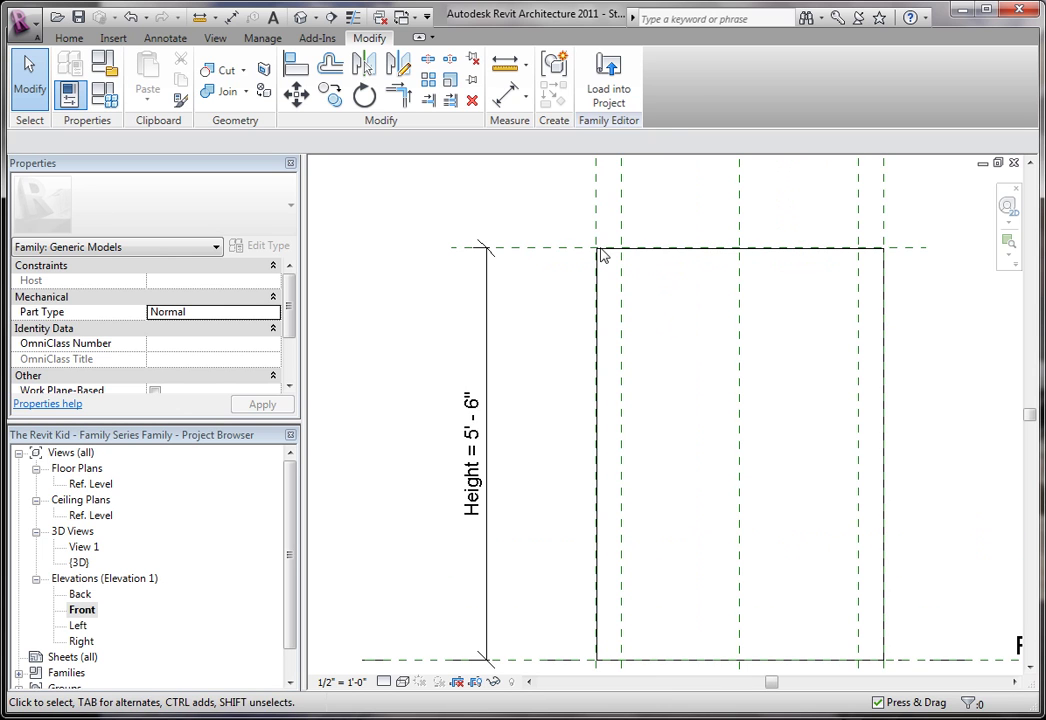
{"action": "left_click", "coordinate": [520, 248]}
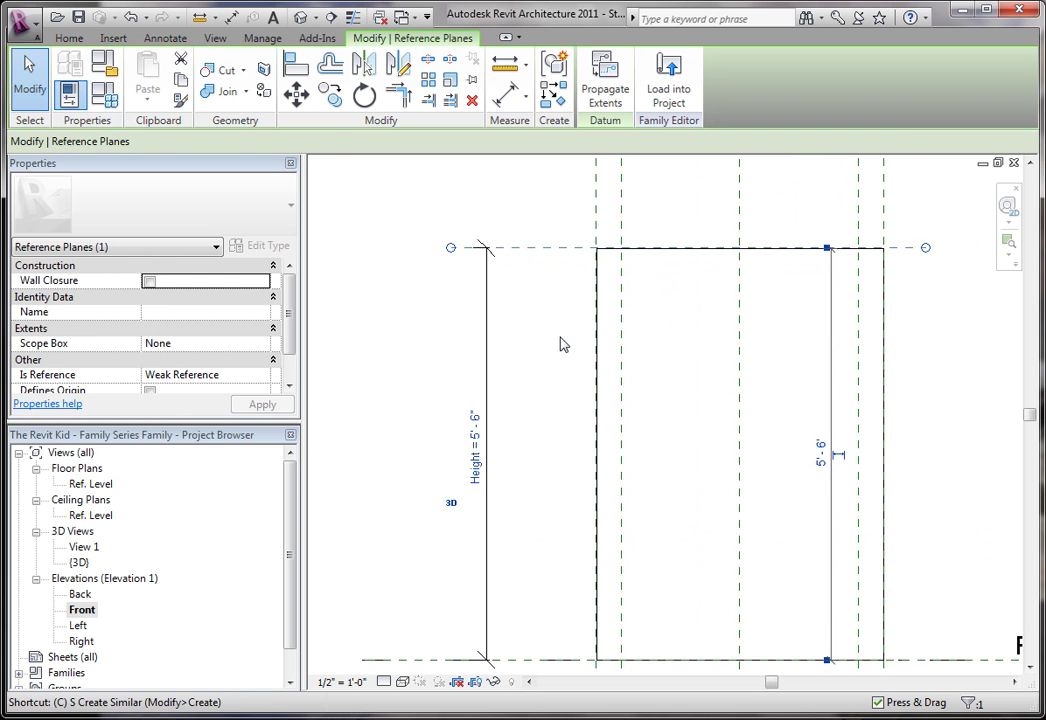
{"action": "key", "text": "c"}
{"action": "key", "text": "o"}
{"action": "left_click", "coordinate": [553, 249]}
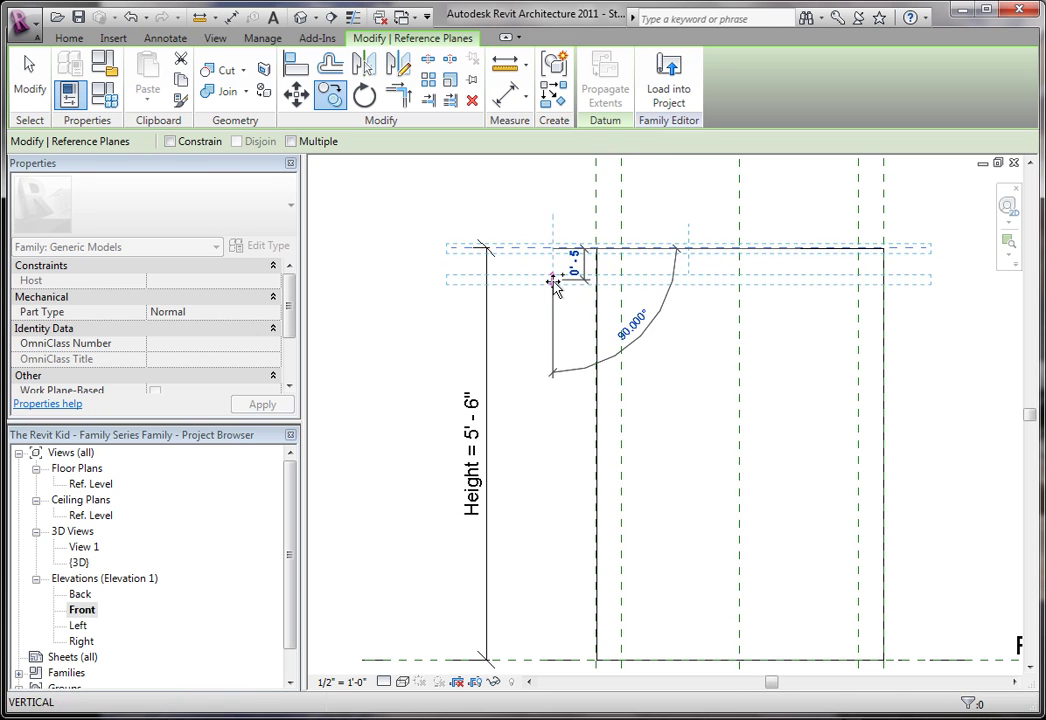
{"action": "type", "text": "4\""}
{"action": "key", "text": "Return"}
{"action": "key", "text": "Escape"}
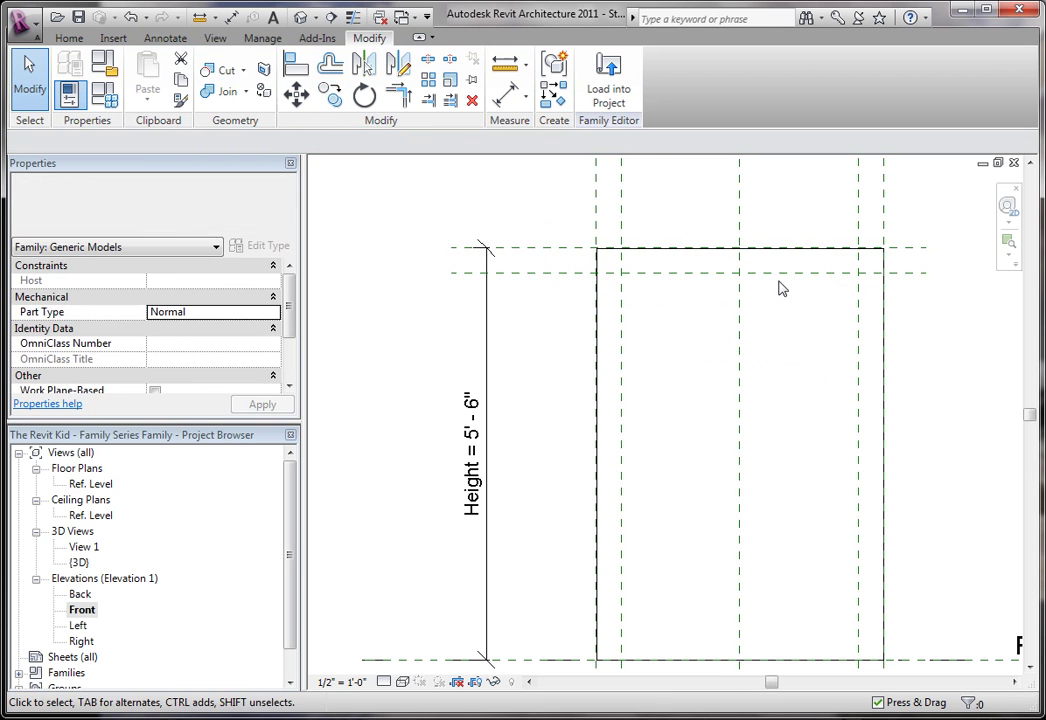
Add an aligned dimension between the top reference plane and its copy, placed right of the box, and lock it
{"action": "middle_click_drag", "start_coordinate": [782, 289], "coordinate": [672, 378]}
{"action": "key", "text": "d"}
{"action": "key", "text": "i"}
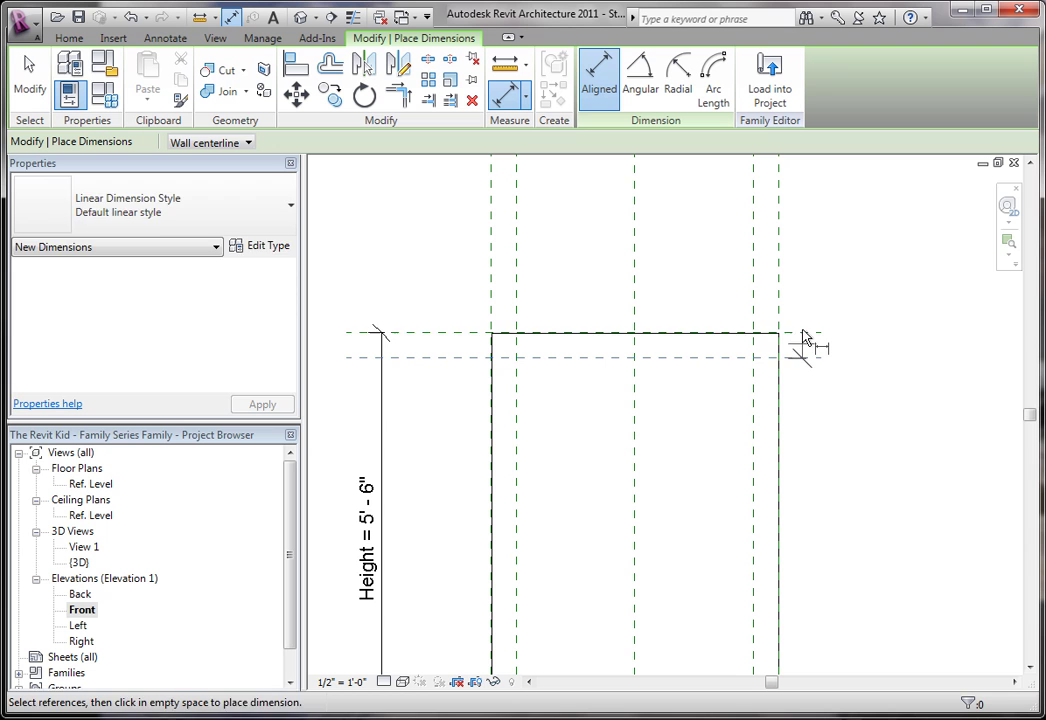
{"action": "left_click", "coordinate": [803, 333]}
{"action": "left_click", "coordinate": [876, 357]}
{"action": "left_click", "coordinate": [900, 362]}
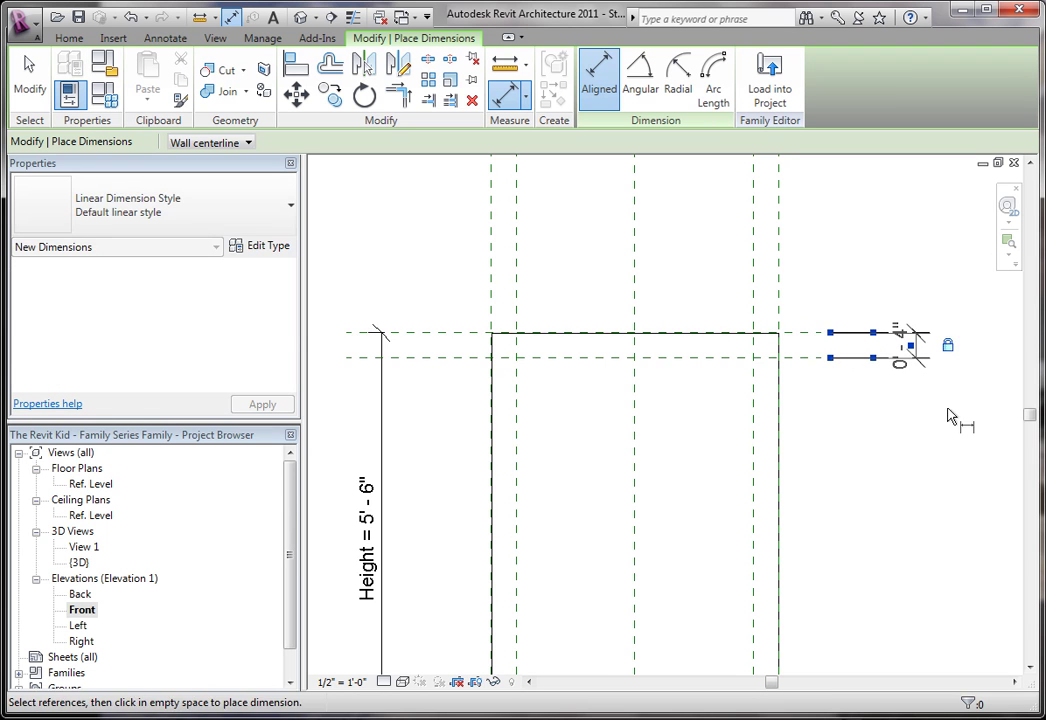
{"action": "key", "text": "Escape"}
{"action": "key", "text": "Escape"}
{"action": "scroll", "coordinate": [875, 412], "scroll_direction": "down", "scroll_amount": 4}
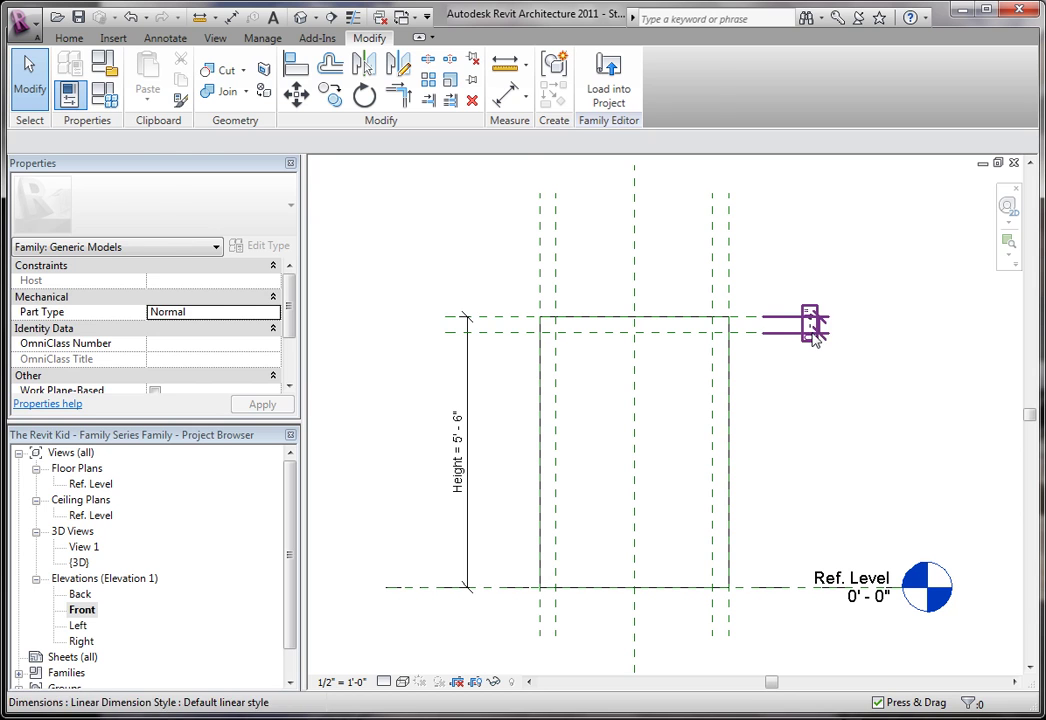
{"action": "left_click", "coordinate": [812, 331]}
{"action": "left_click", "coordinate": [397, 143]}
{"action": "left_click", "coordinate": [397, 143]}
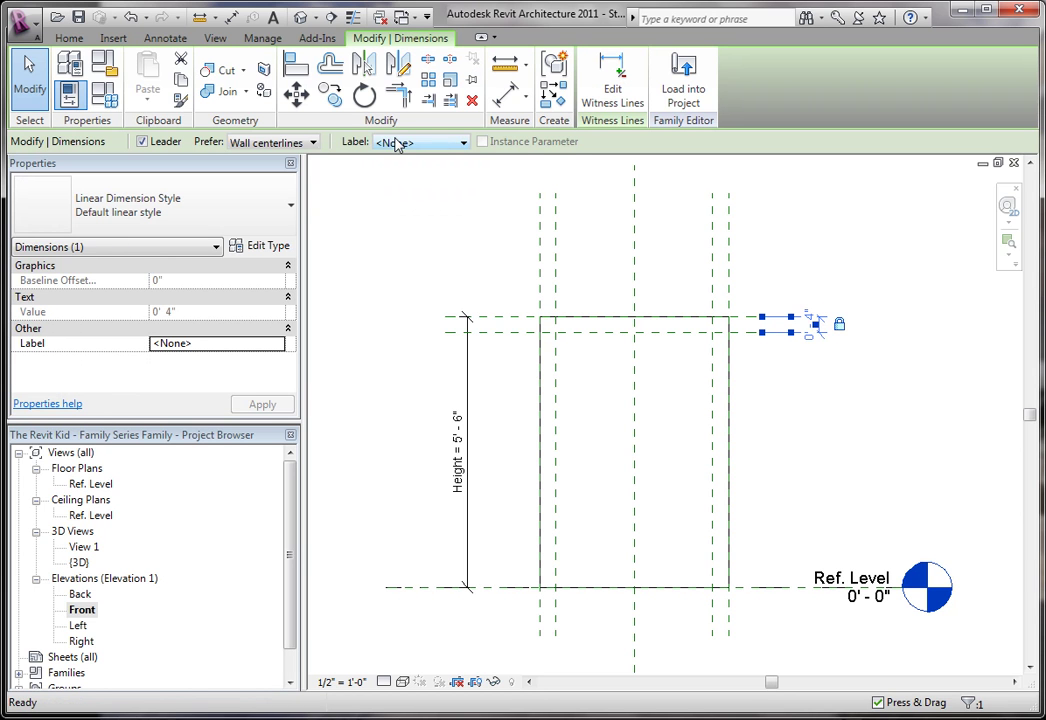
{"action": "left_click", "coordinate": [420, 254]}
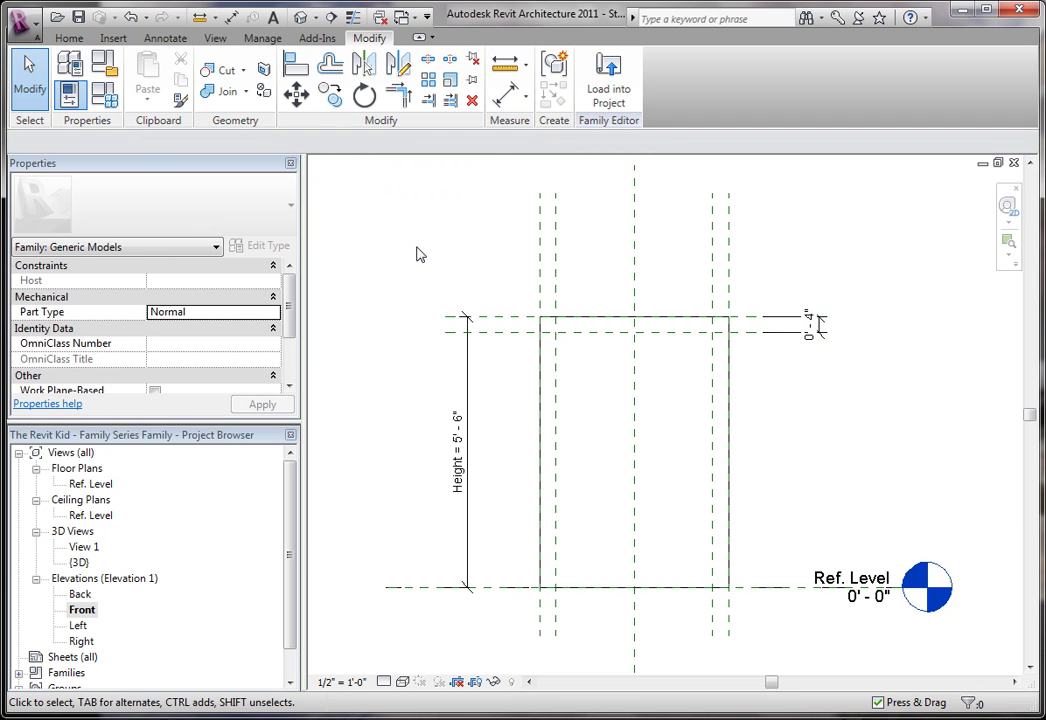
Flex the box by moving its top reference plane upward and setting the Height dimension to 2'
{"action": "left_click", "coordinate": [511, 317]}
{"action": "mouse_move", "coordinate": [511, 317]}
{"action": "left_mouse_down"}
{"action": "mouse_move", "coordinate": [501, 417]}
{"action": "mouse_move", "coordinate": [511, 429]}
{"action": "mouse_move", "coordinate": [511, 304]}
{"action": "left_mouse_up"}
{"action": "left_click", "coordinate": [460, 432]}
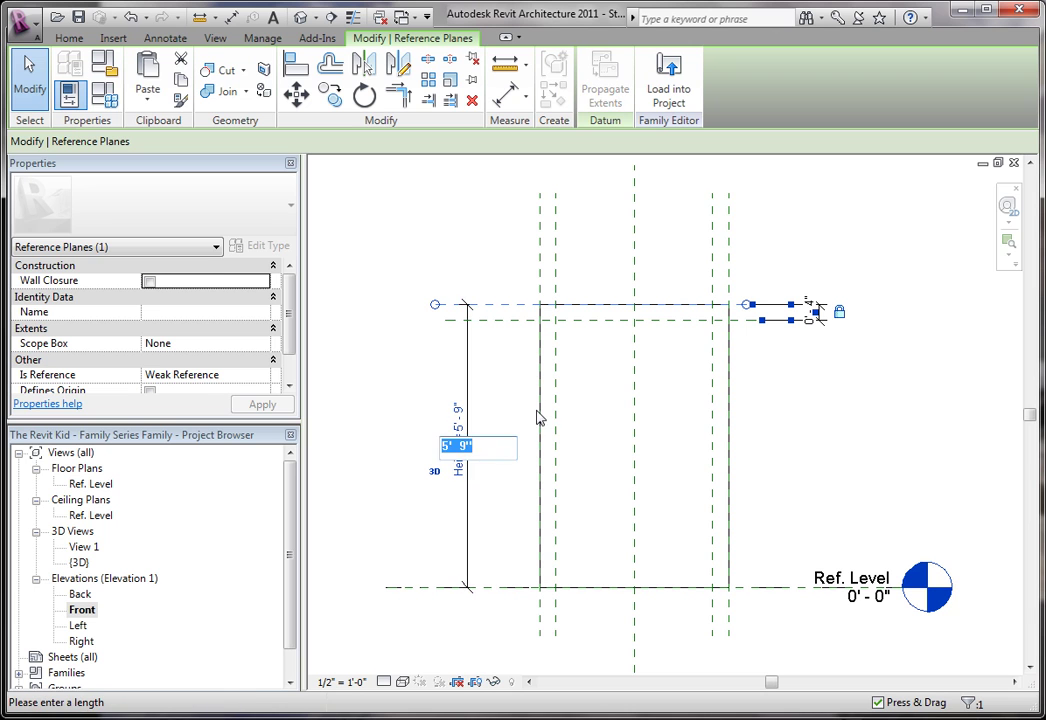
{"action": "type", "text": "2'"}
{"action": "key", "text": "Return"}
{"action": "left_click", "coordinate": [388, 582]}
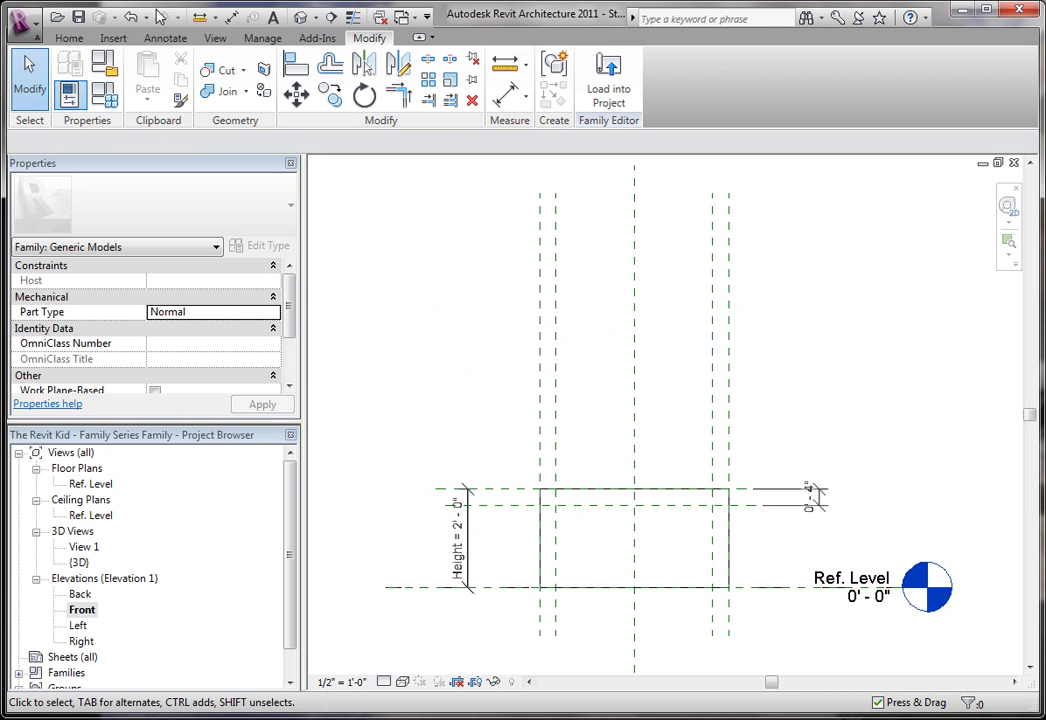
Set the Width parameter to 4' in the family types
{"action": "left_click", "coordinate": [104, 65]}
{"action": "left_click", "coordinate": [192, 149]}
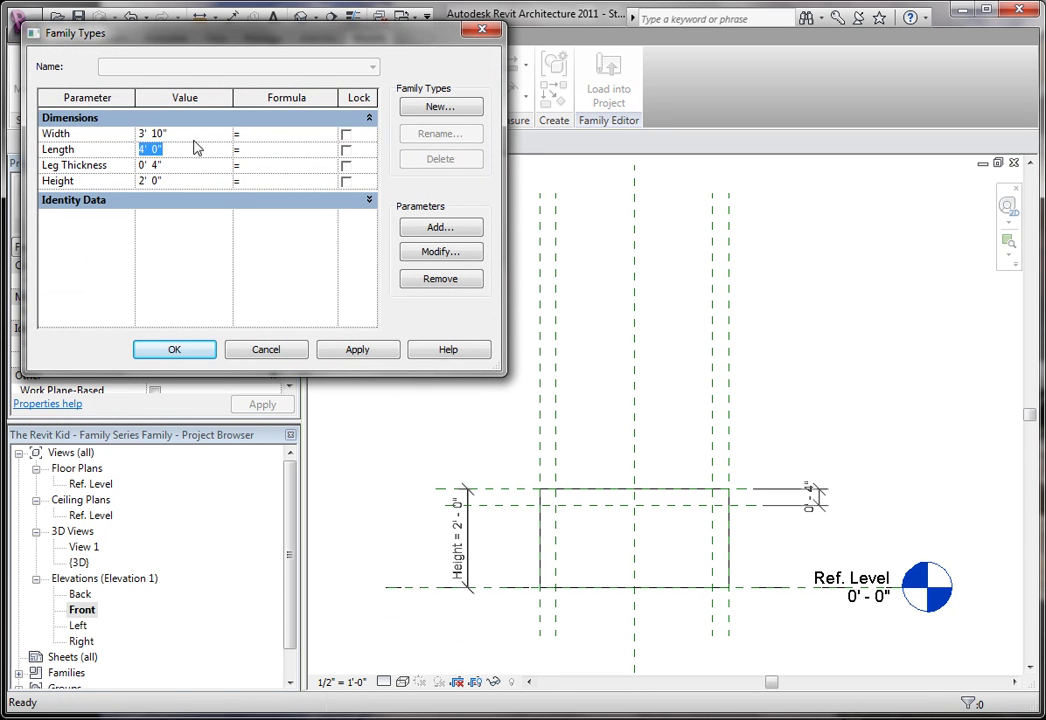
{"action": "left_click", "coordinate": [194, 140]}
{"action": "type", "text": "4'"}
{"action": "left_click", "coordinate": [357, 349]}
{"action": "left_click", "coordinate": [140, 350]}
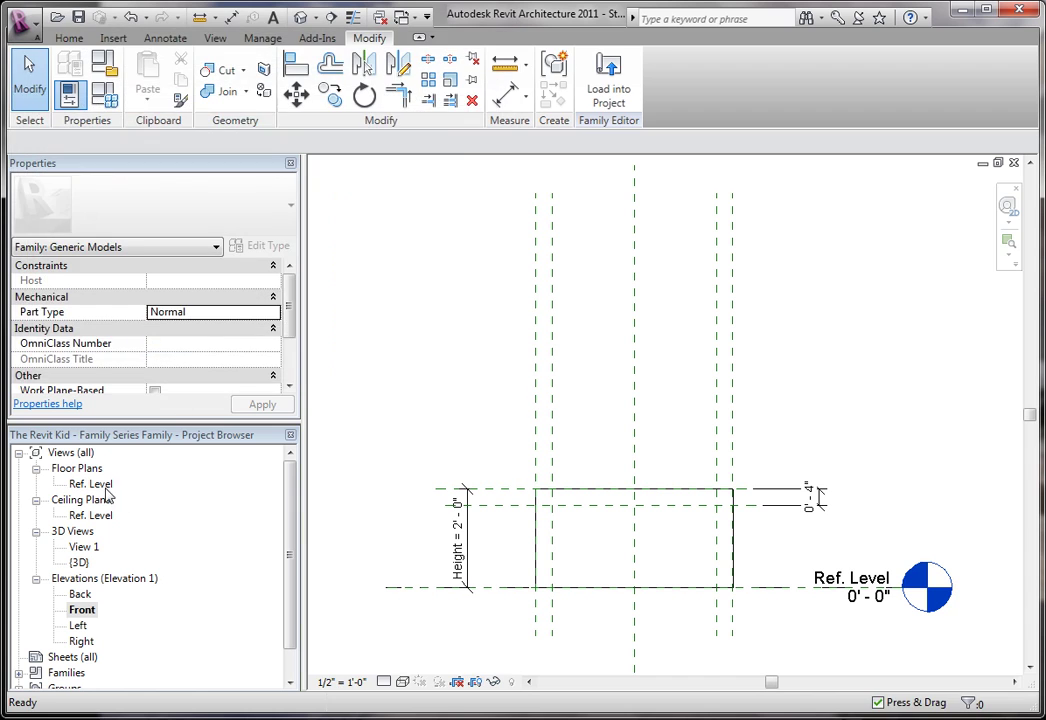
Inspect the resized box in the Ref. Level floor plan and in the default 3D view
{"action": "double_click", "coordinate": [104, 485]}
{"action": "middle_click_drag", "start_coordinate": [586, 500], "coordinate": [740, 588]}
{"action": "scroll", "coordinate": [722, 594], "scroll_direction": "down", "scroll_amount": 1}
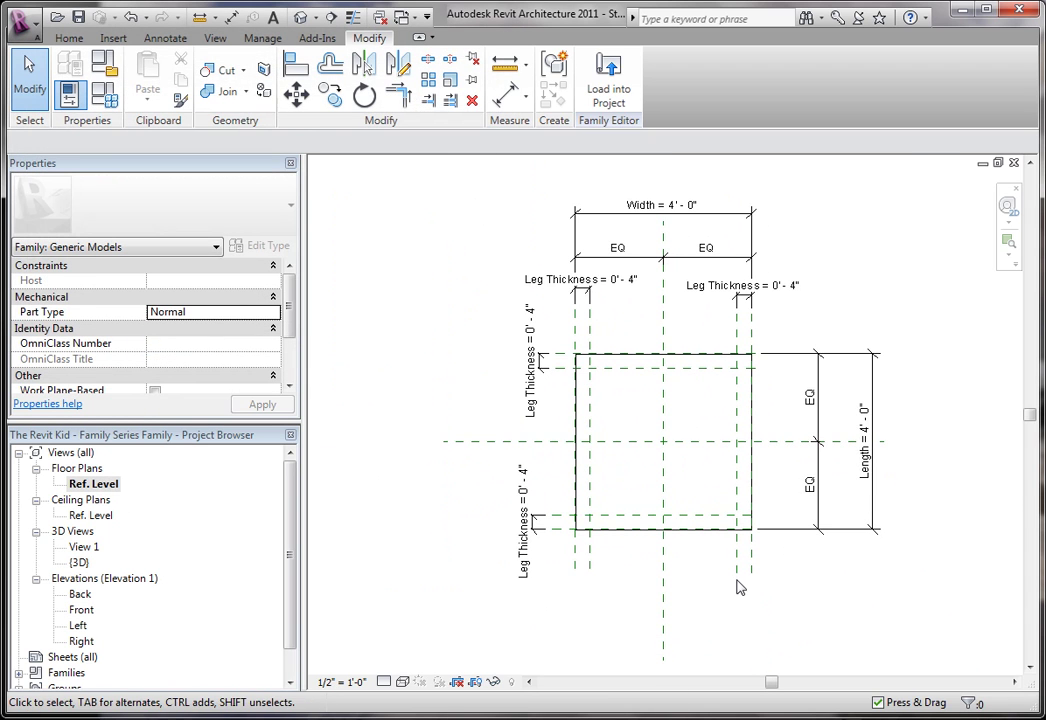
{"action": "left_click", "coordinate": [300, 18]}
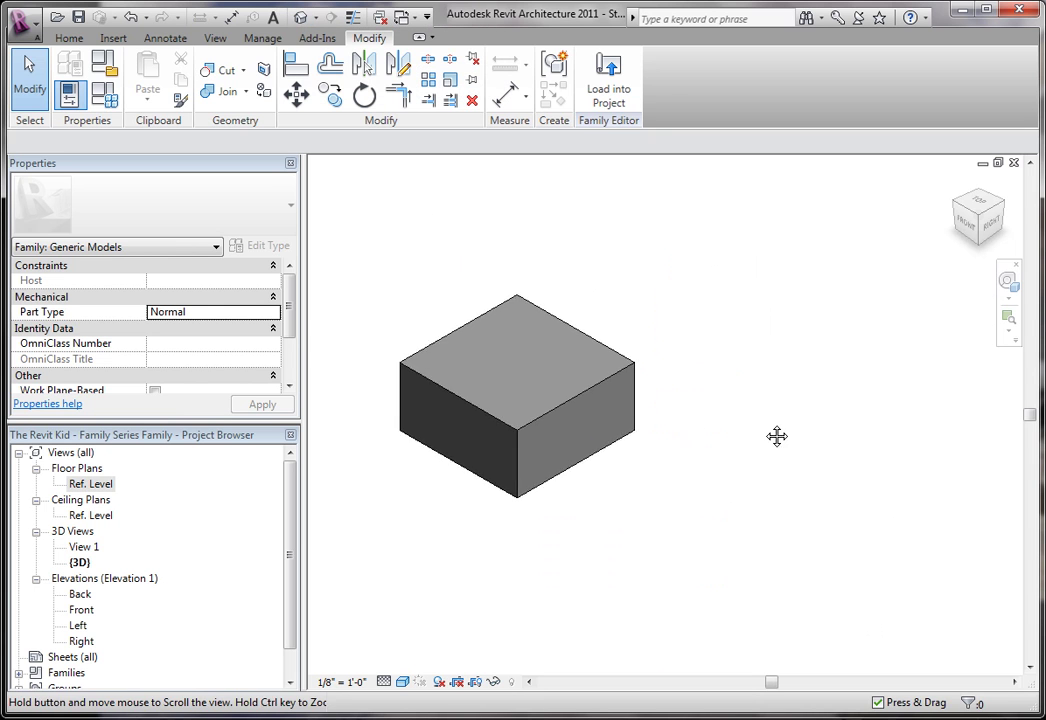
{"action": "middle_click_drag", "start_coordinate": [610, 431], "coordinate": [777, 436]}
{"action": "scroll", "coordinate": [772, 437], "scroll_direction": "up", "scroll_amount": 2}
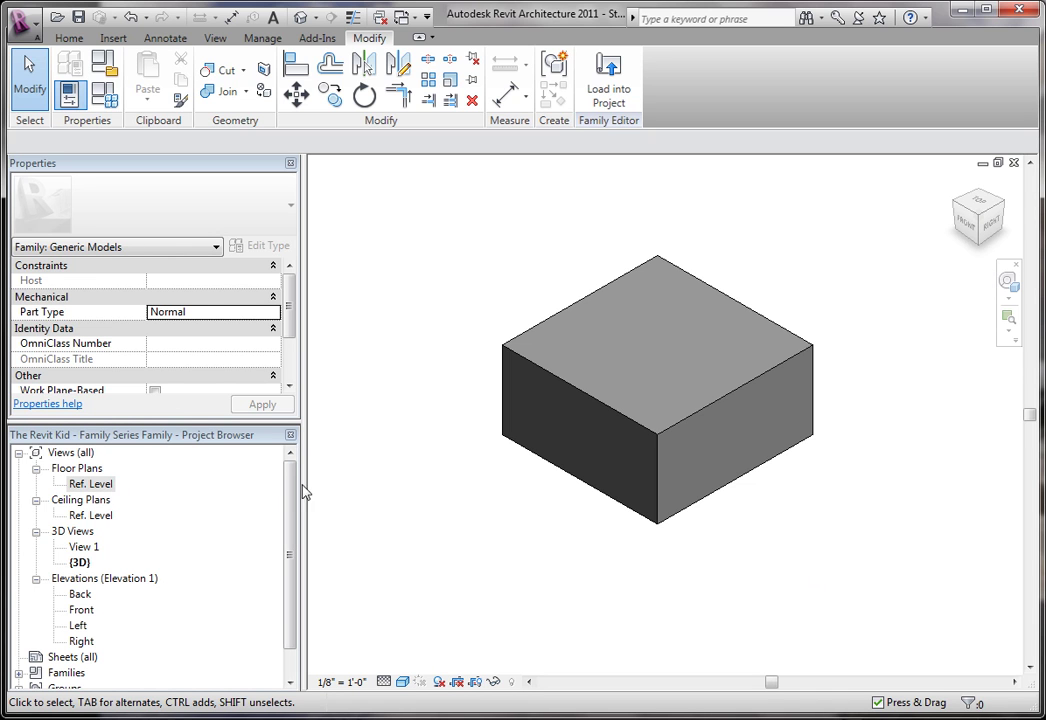
{"action": "left_click", "coordinate": [588, 455]}
{"action": "left_click", "coordinate": [493, 519]}
In the Ref. Level floor plan, start a void extrusion sketch with the Rectangle tool
{"action": "double_click", "coordinate": [88, 487]}
{"action": "scroll", "coordinate": [588, 537], "scroll_direction": "up", "scroll_amount": 3}
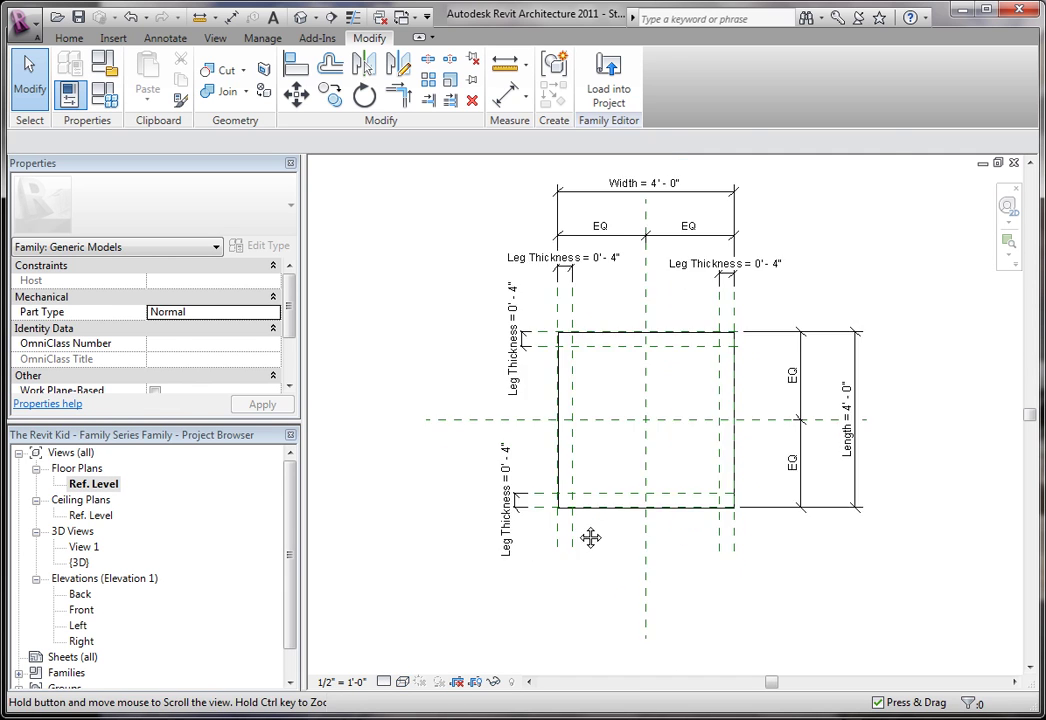
{"action": "middle_click_drag", "start_coordinate": [544, 549], "coordinate": [546, 556]}
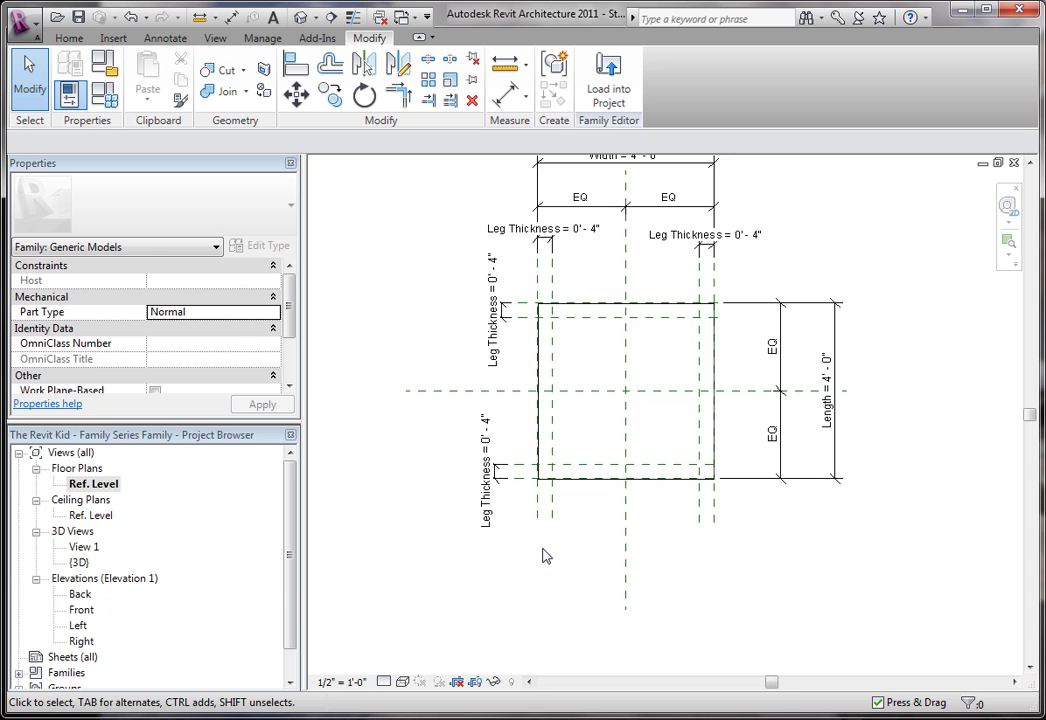
{"action": "scroll", "coordinate": [673, 517], "scroll_direction": "up", "scroll_amount": 1}
{"action": "middle_click_drag", "start_coordinate": [673, 517], "coordinate": [608, 544]}
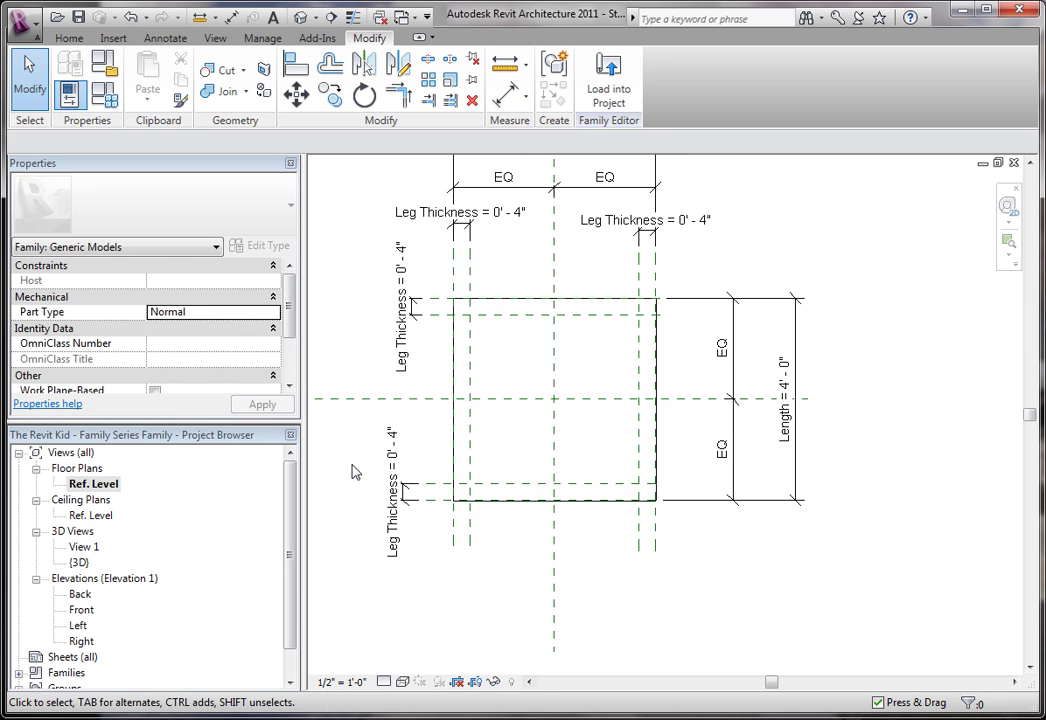
{"action": "left_click", "coordinate": [66, 38]}
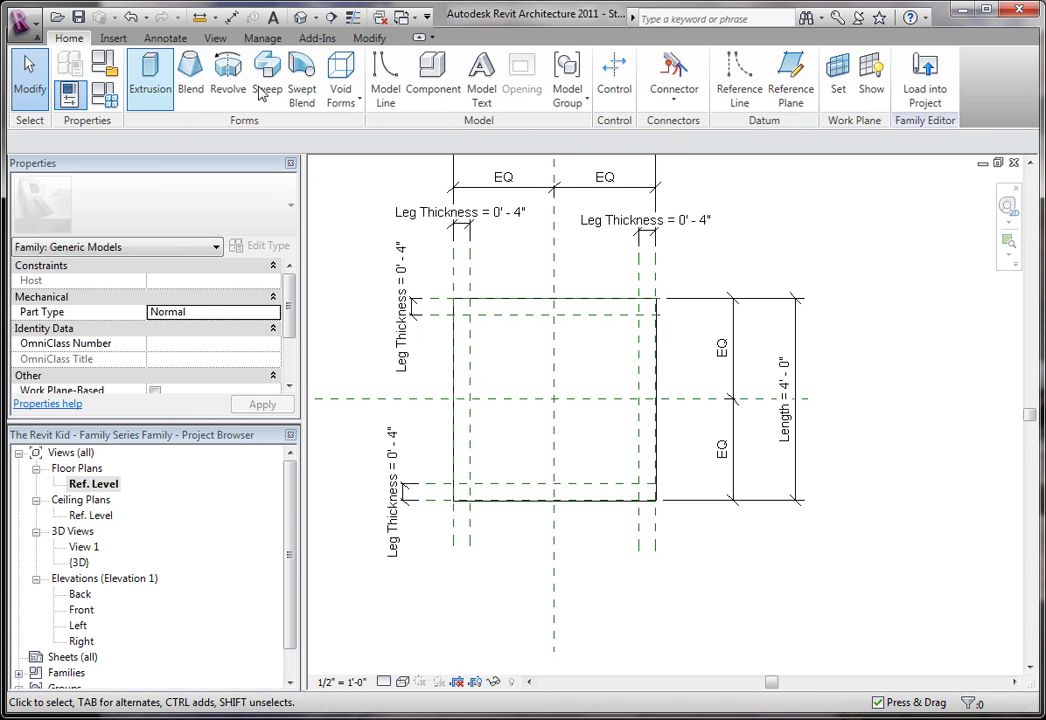
{"action": "left_click", "coordinate": [341, 92]}
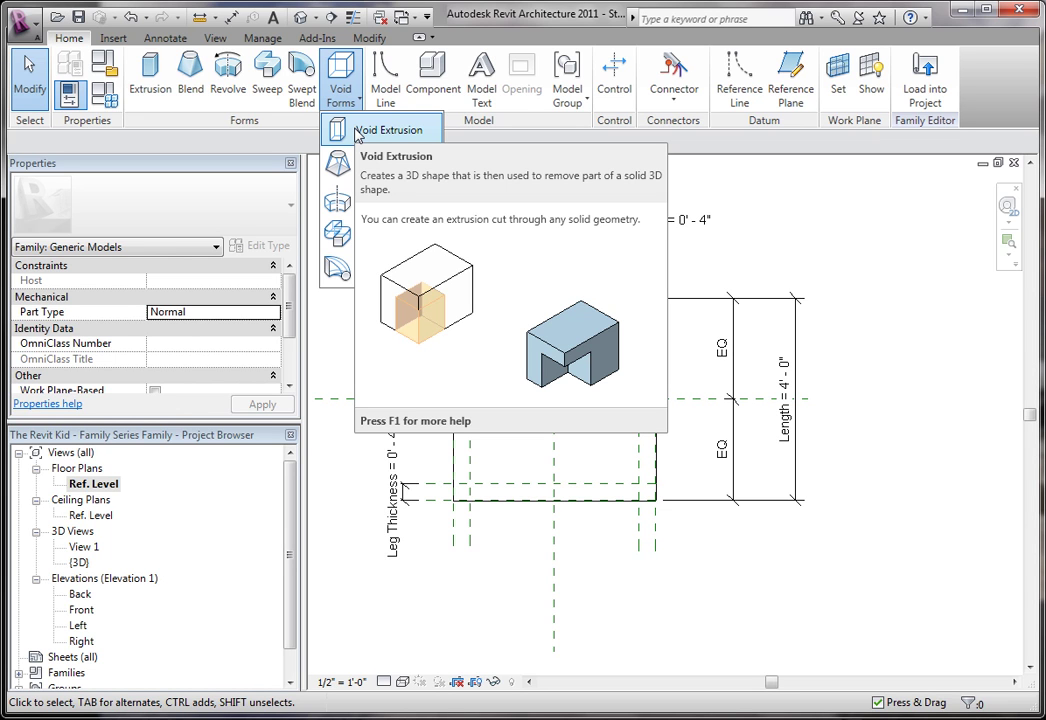
{"action": "left_click", "coordinate": [357, 135]}
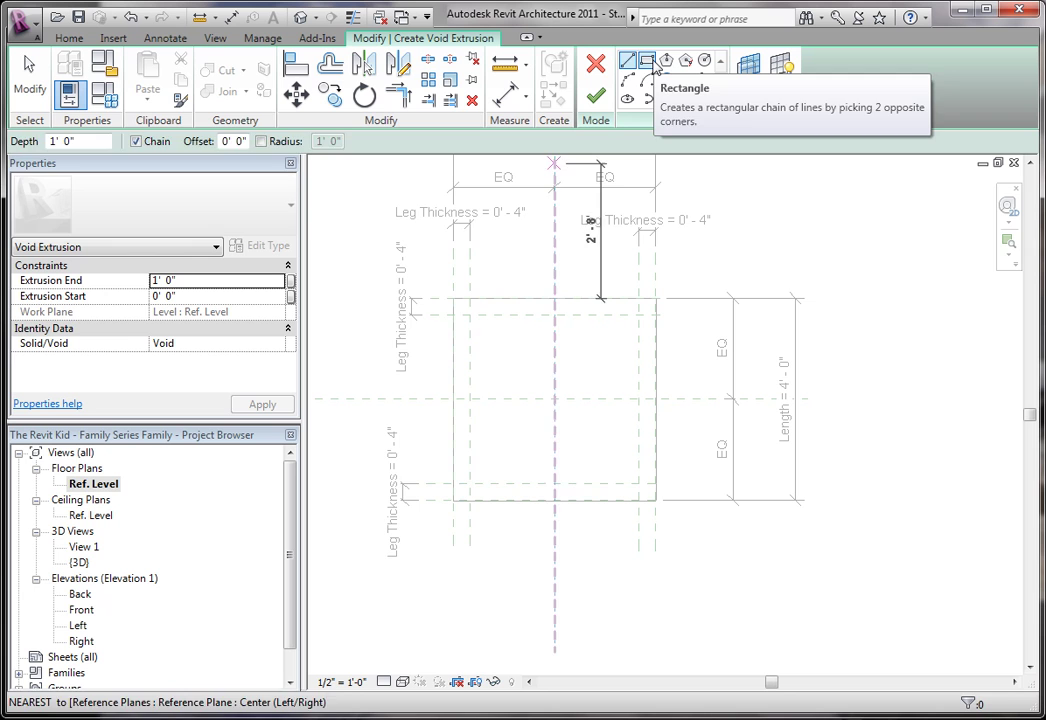
{"action": "left_click", "coordinate": [648, 62]}
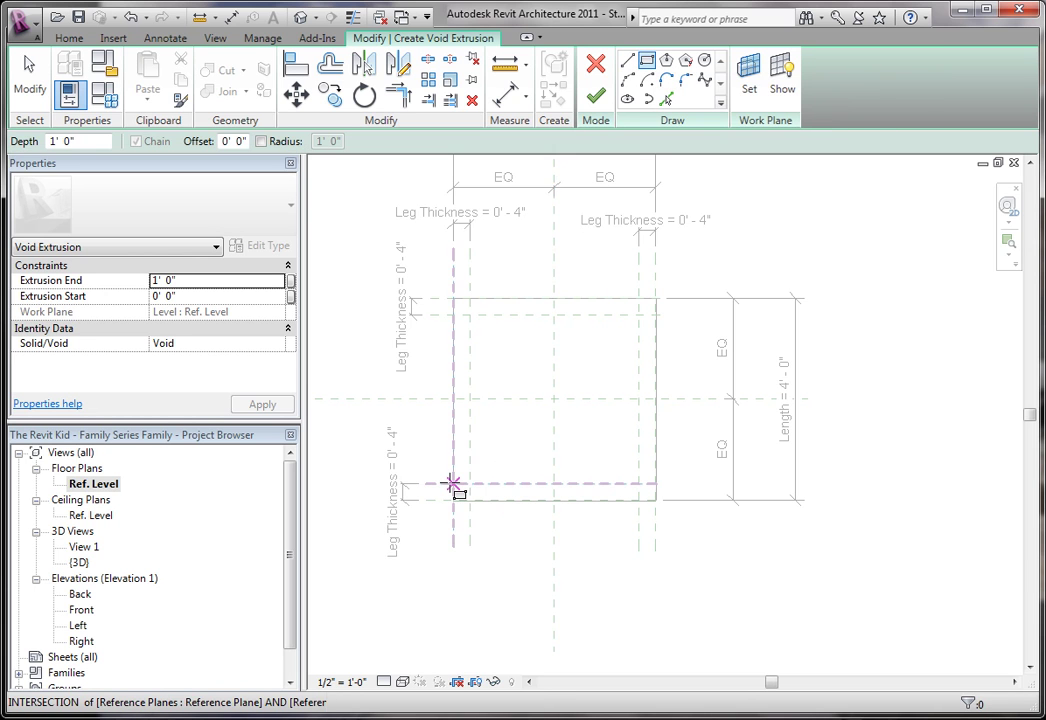
{"action": "left_click", "coordinate": [455, 483]}
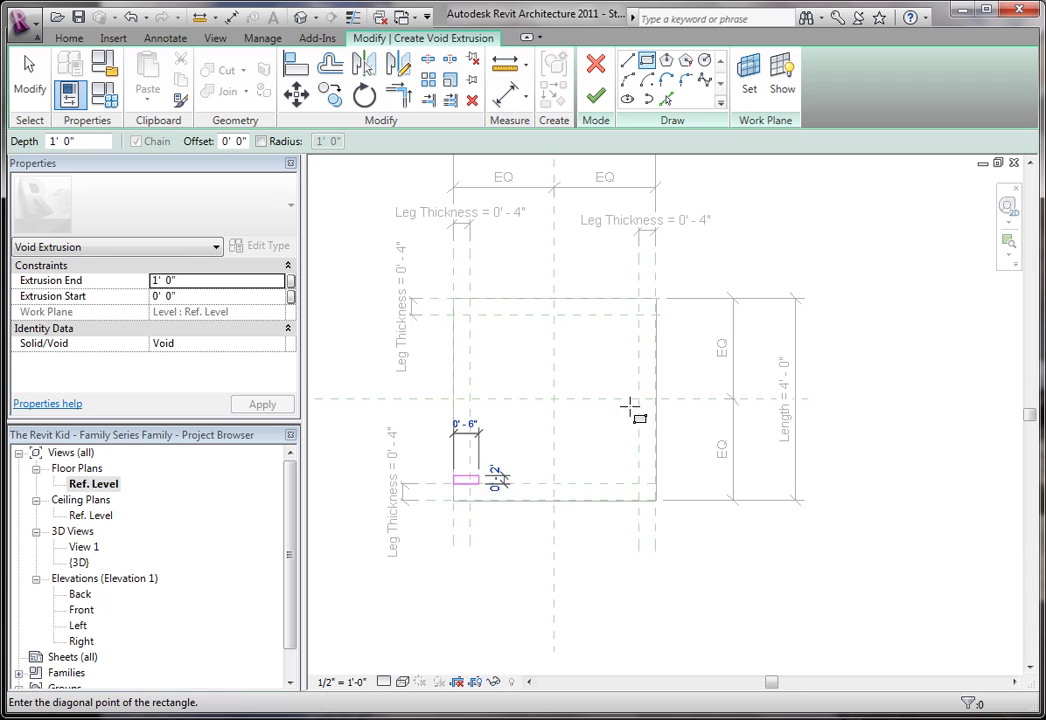
{"action": "left_click", "coordinate": [655, 316]}
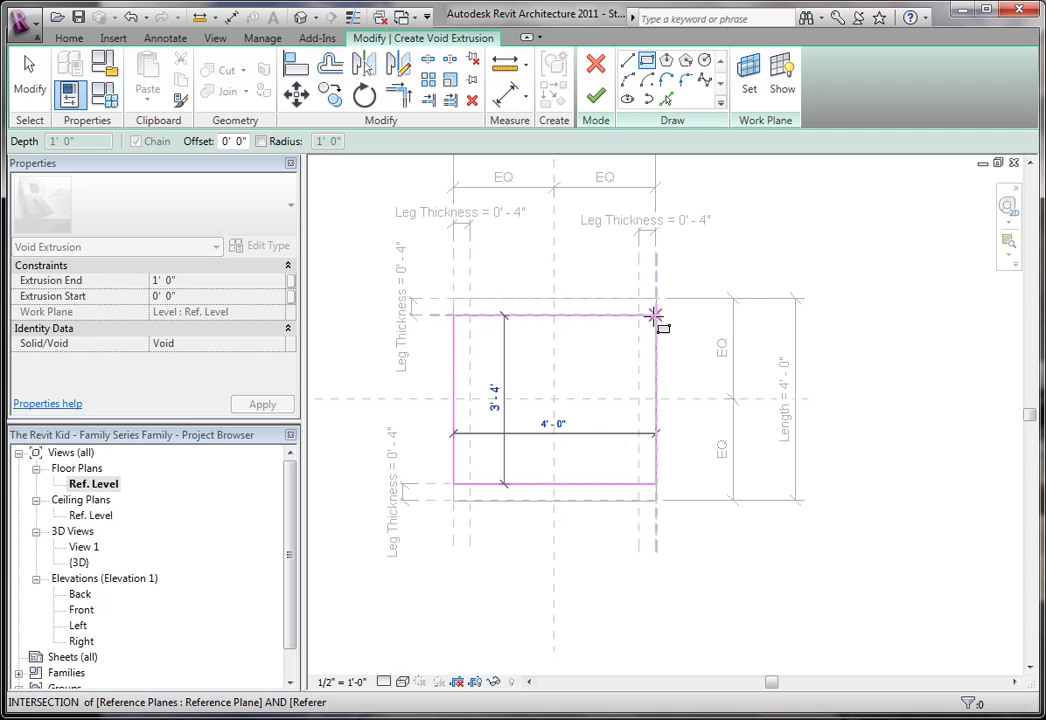
{"action": "key", "text": "Escape"}
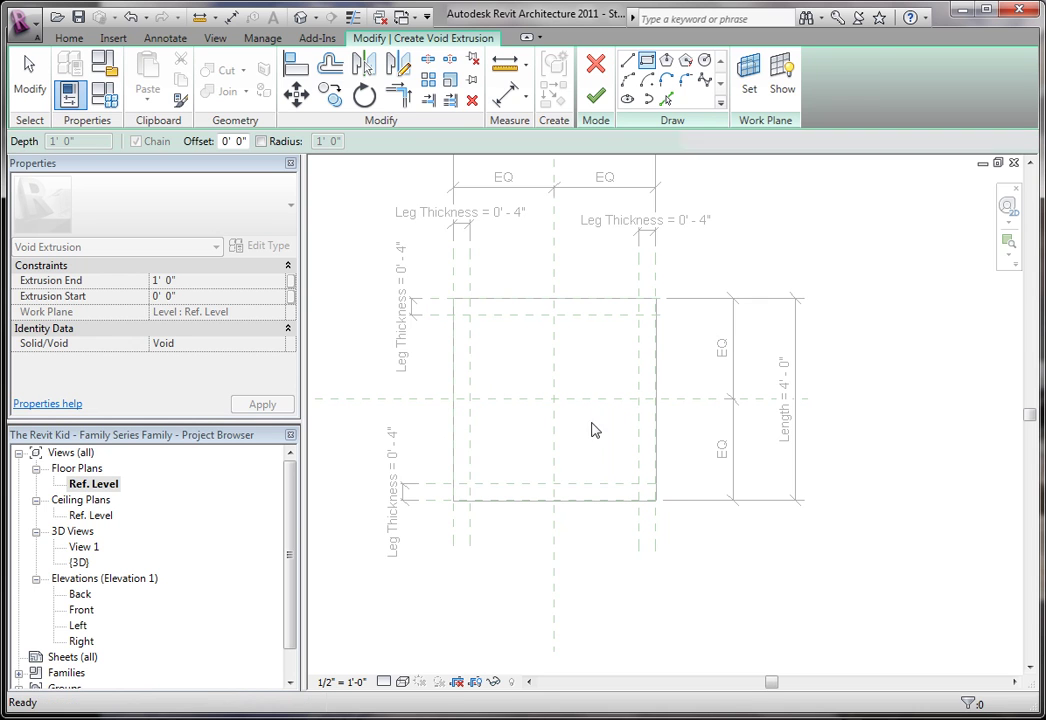
{"action": "left_click", "coordinate": [471, 485]}
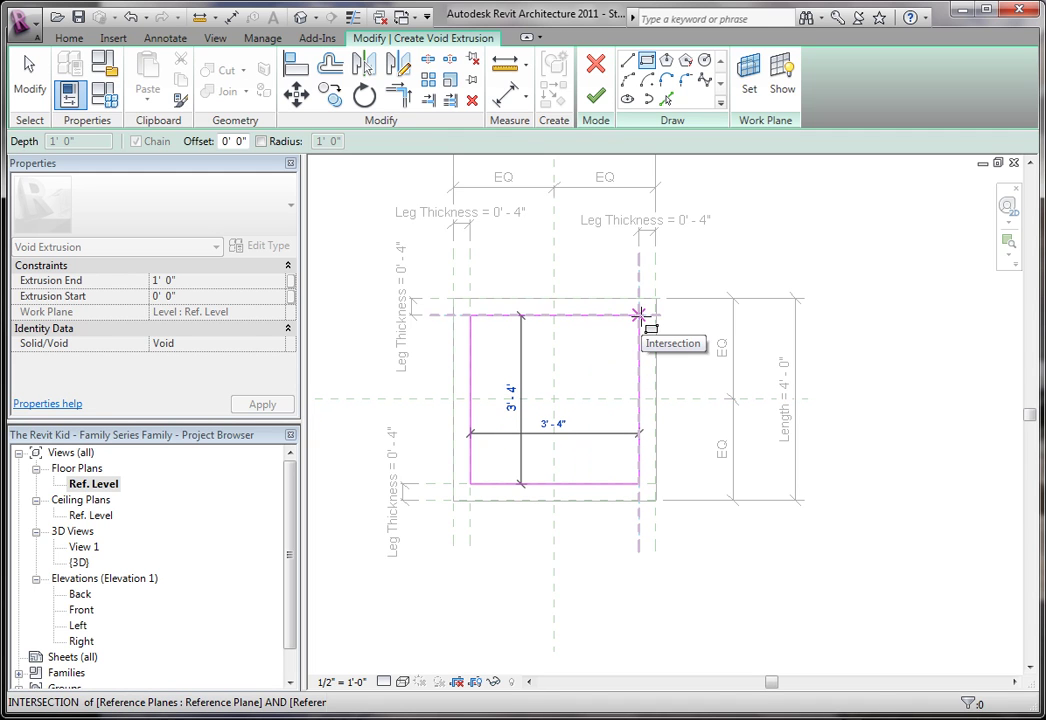
{"action": "key", "text": "Escape"}
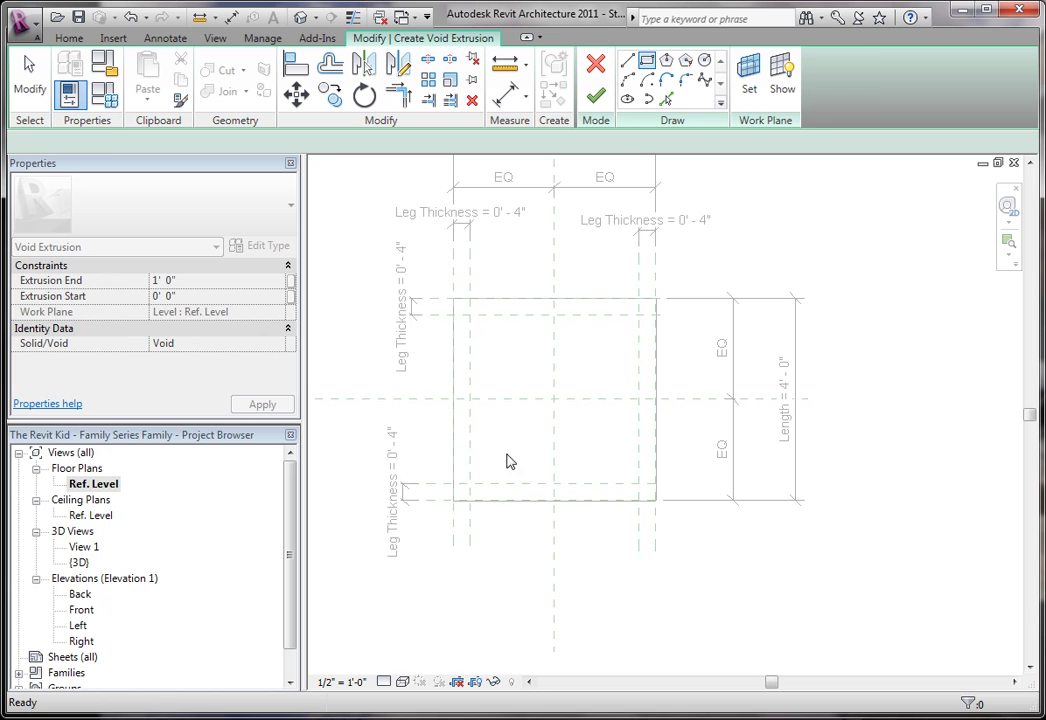
Sketch a 4' by 3'-4" rectangle between the outer vertical and inner horizontal reference planes, and lock all four sides to them
{"action": "left_click", "coordinate": [453, 484]}
{"action": "left_click", "coordinate": [454, 484]}
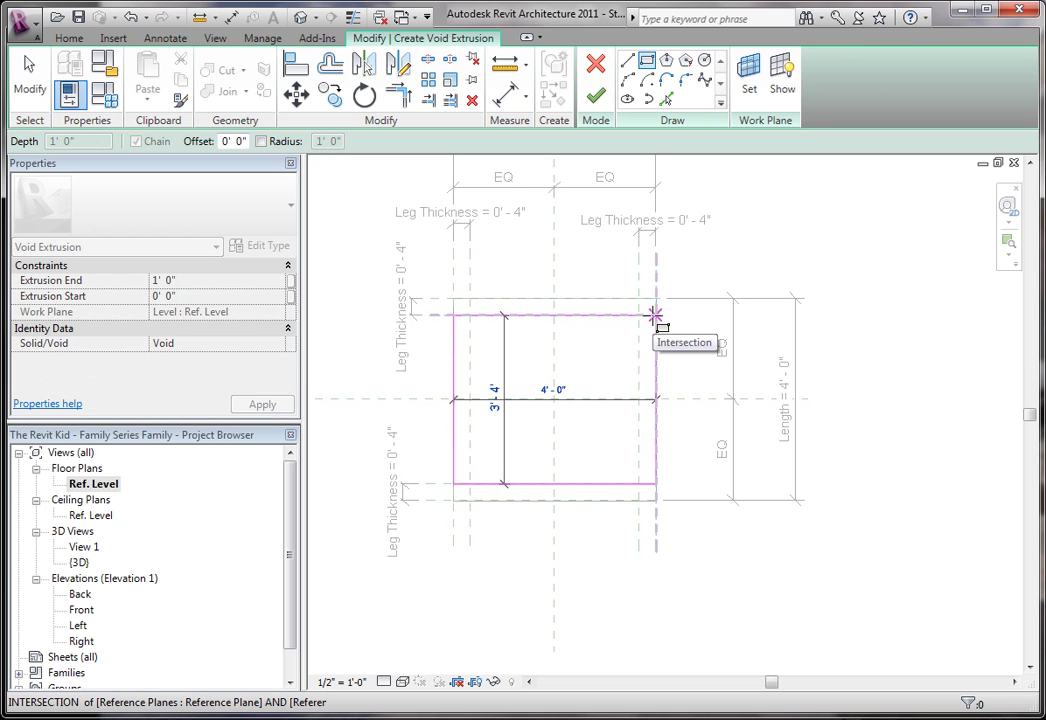
{"action": "left_click", "coordinate": [655, 316]}
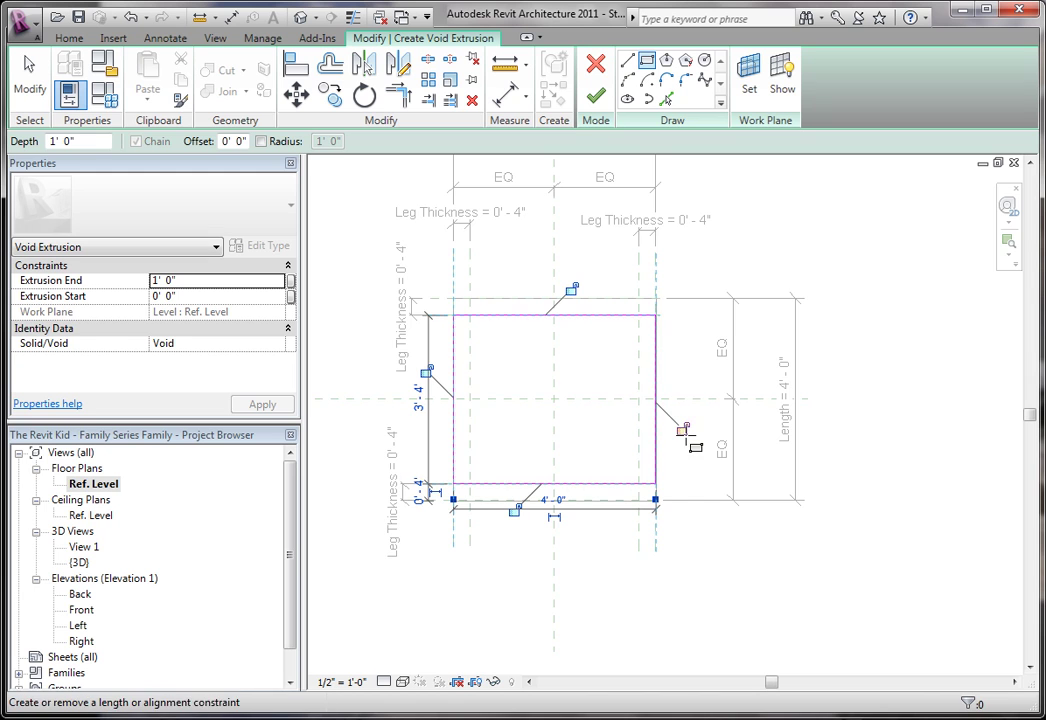
{"action": "left_click", "coordinate": [516, 511]}
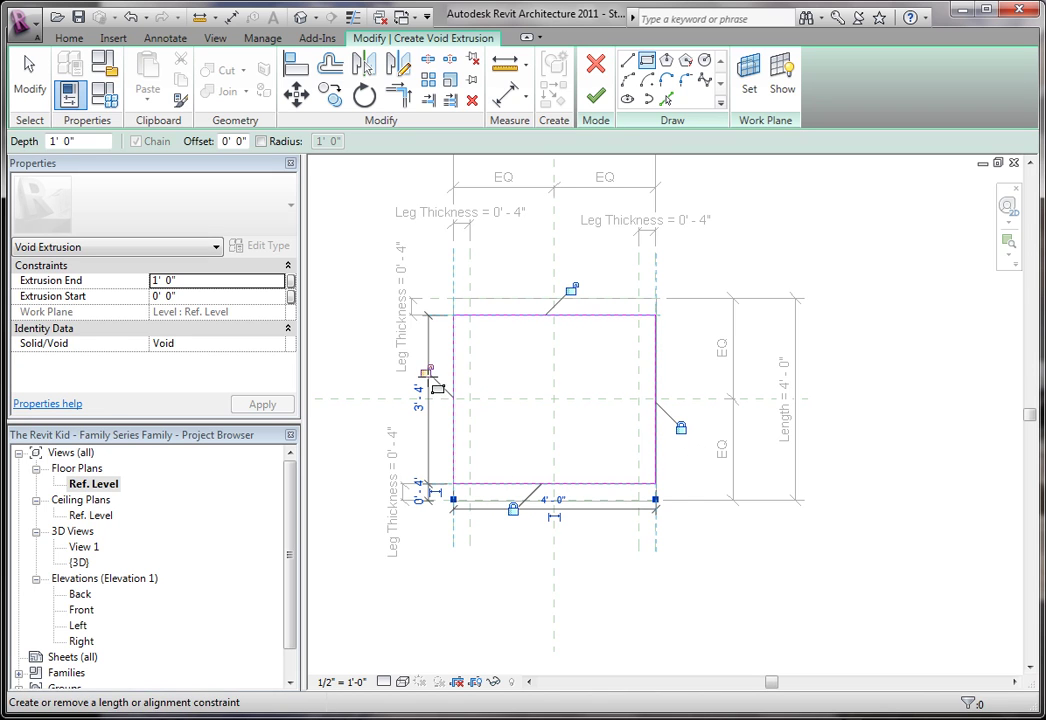
{"action": "left_click", "coordinate": [427, 373]}
{"action": "left_click", "coordinate": [572, 291]}
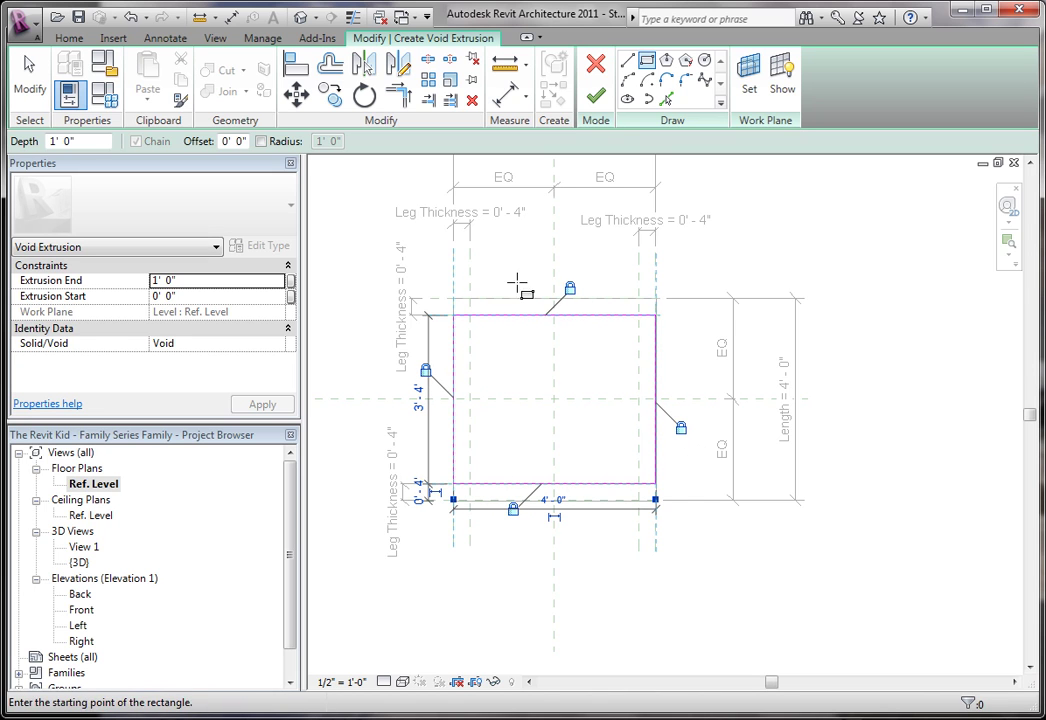
Sketch a 3'-4" by 4' rectangle between the inner vertical and outer horizontal reference planes, and lock its sides to them
{"action": "left_click", "coordinate": [470, 298]}
{"action": "left_click", "coordinate": [470, 299]}
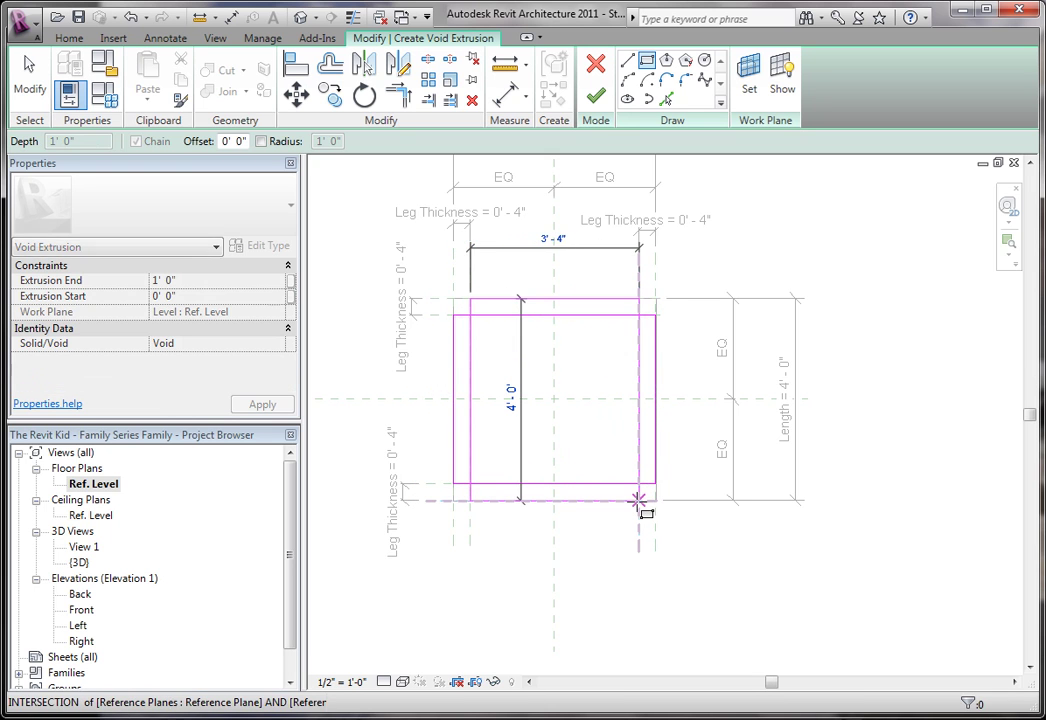
{"action": "left_click", "coordinate": [639, 500]}
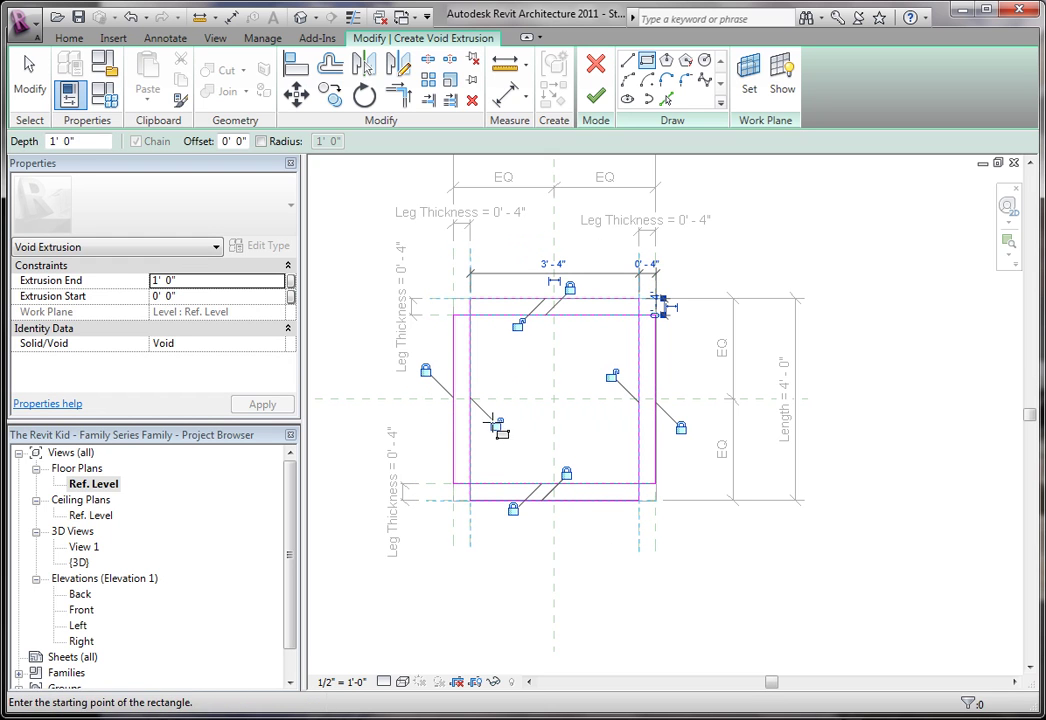
{"action": "left_click", "coordinate": [611, 375]}
{"action": "key", "text": "Escape"}
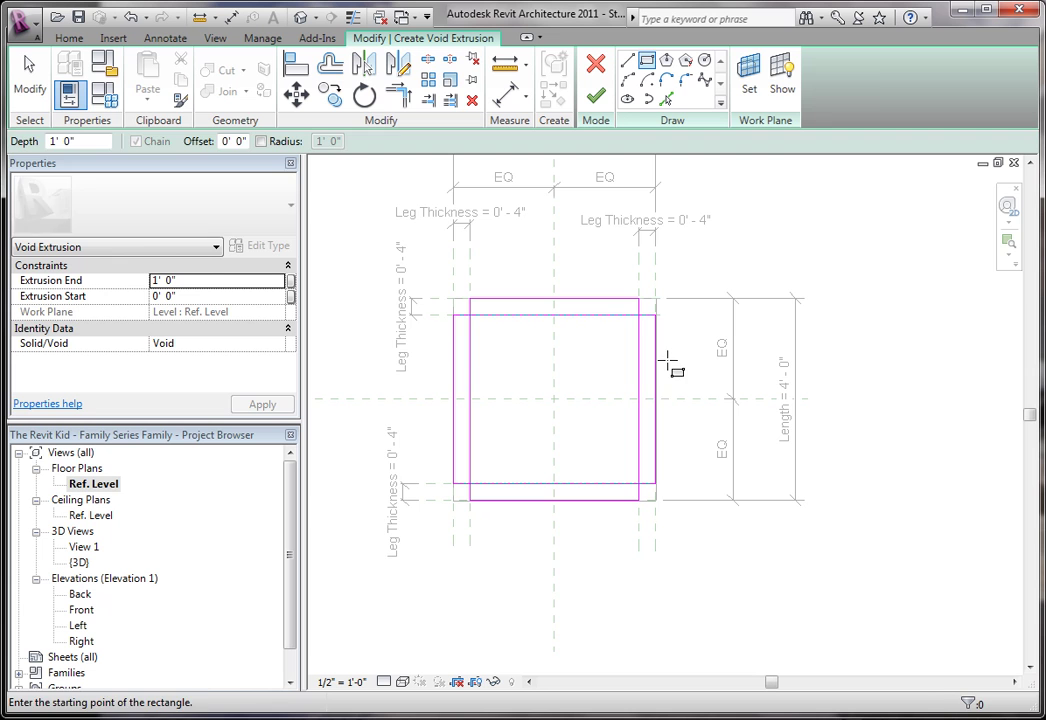
{"action": "key", "text": "Escape"}
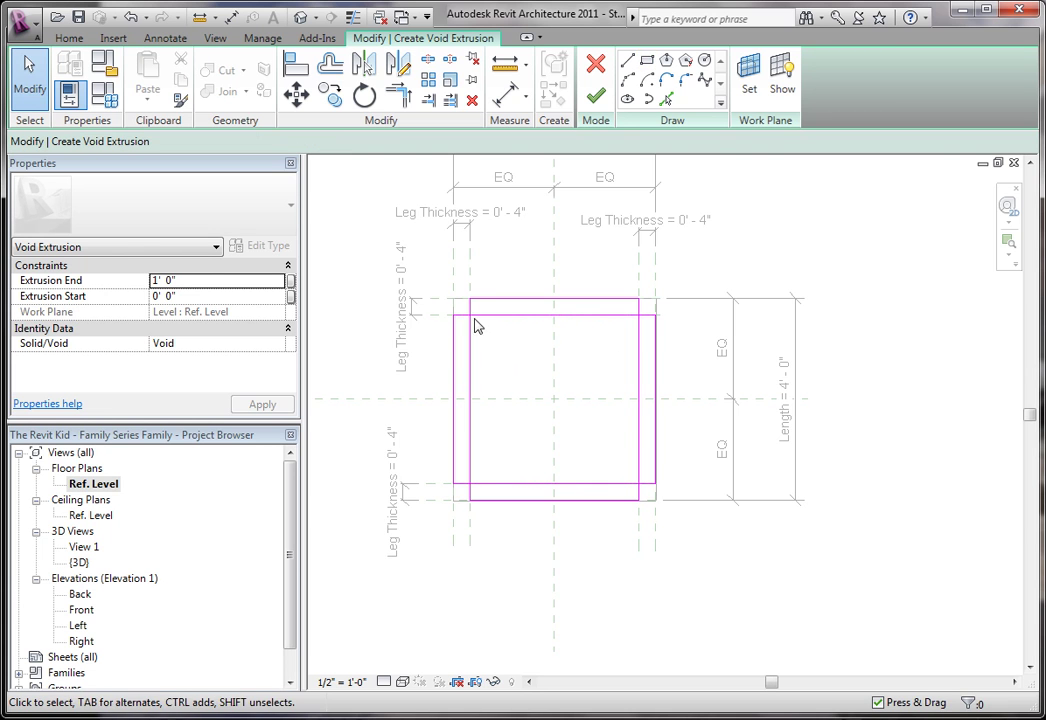
{"action": "scroll", "coordinate": [476, 325], "scroll_direction": "up", "scroll_amount": 3}
{"action": "mouse_move", "coordinate": [483, 339]}
{"action": "middle_mouse_down"}
{"action": "mouse_move", "coordinate": [483, 205]}
{"action": "mouse_move", "coordinate": [538, 314]}
{"action": "mouse_move", "coordinate": [530, 363]}
{"action": "middle_mouse_up"}
{"action": "scroll", "coordinate": [526, 301], "scroll_direction": "down", "scroll_amount": 1}
{"action": "key", "text": "s"}
{"action": "key", "text": "l"}
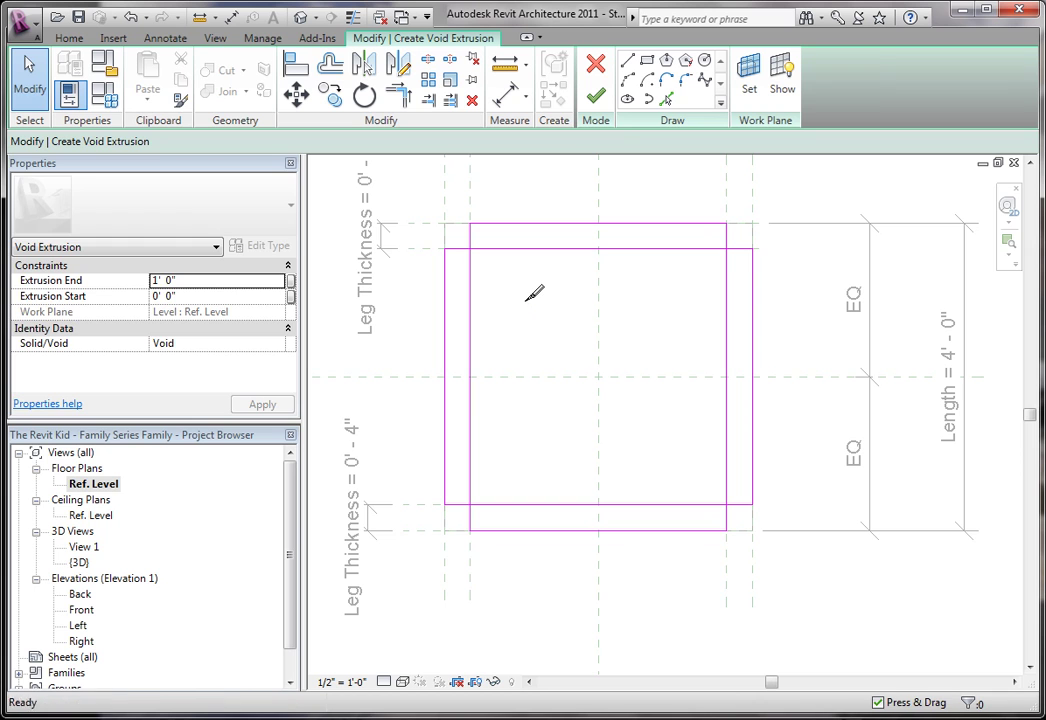
{"action": "key", "text": "Escape"}
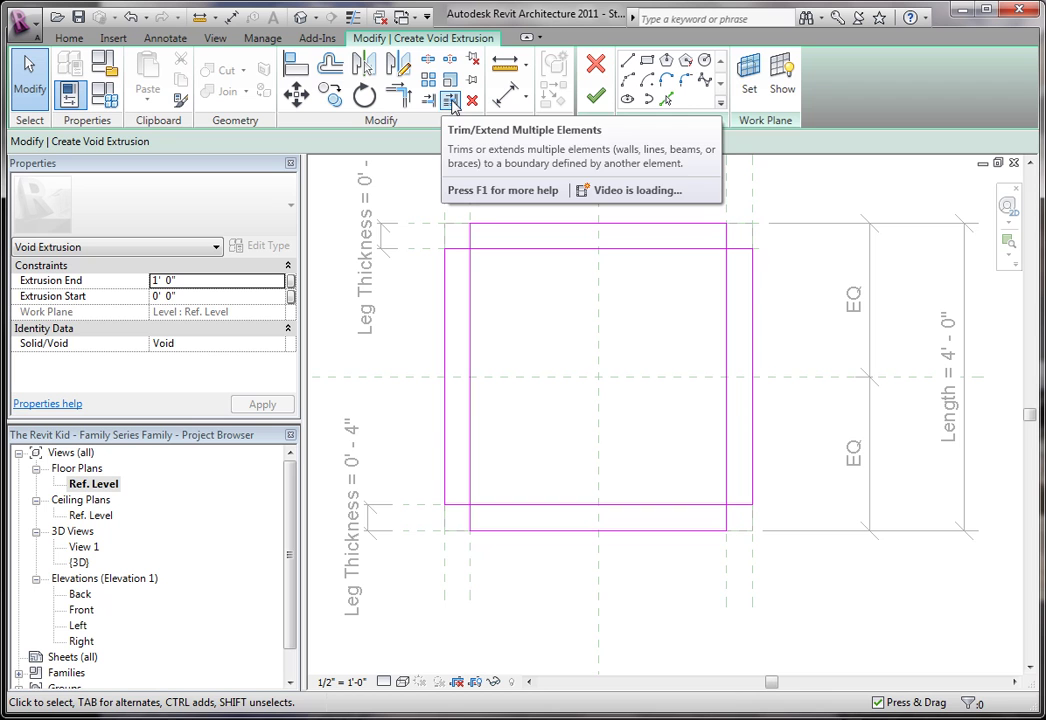
Split each of the four inner sketch lines of the overlapping rectangles once between its crossings
{"action": "key", "text": "s"}
{"action": "key", "text": "l"}
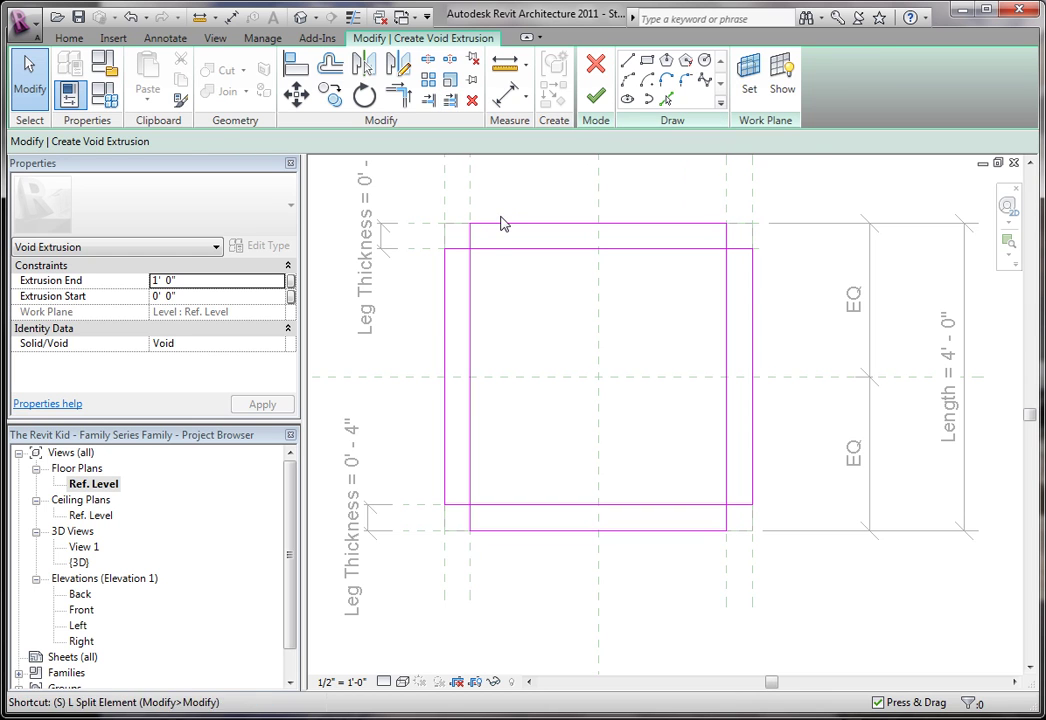
{"action": "left_click", "coordinate": [531, 245]}
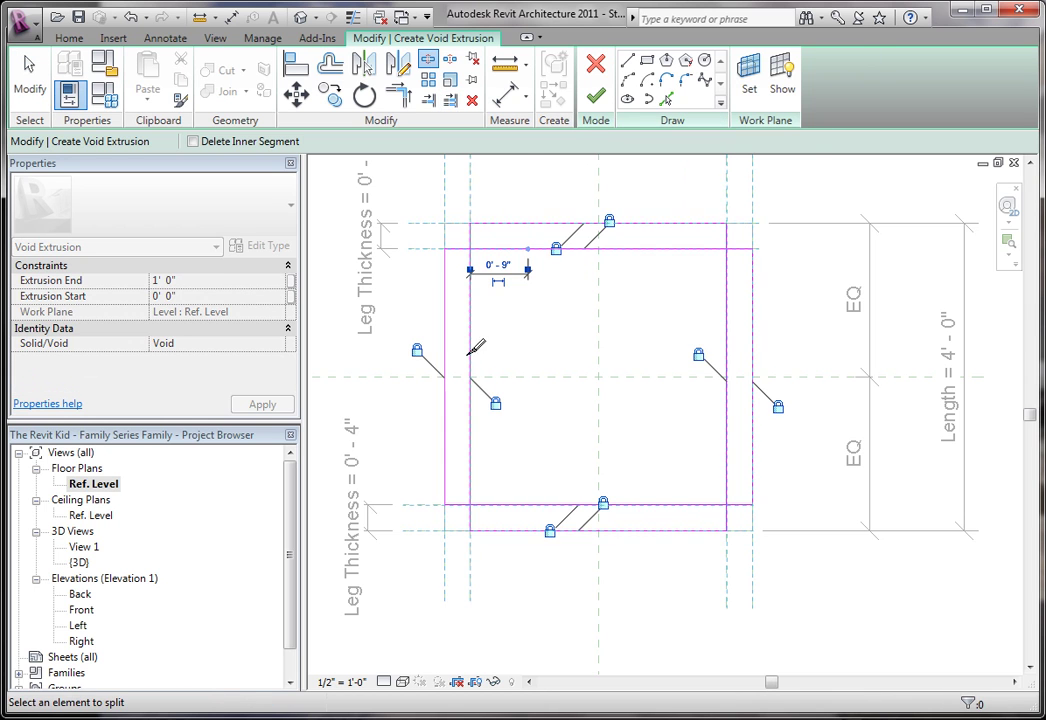
{"action": "left_click", "coordinate": [470, 357]}
{"action": "left_click", "coordinate": [733, 346]}
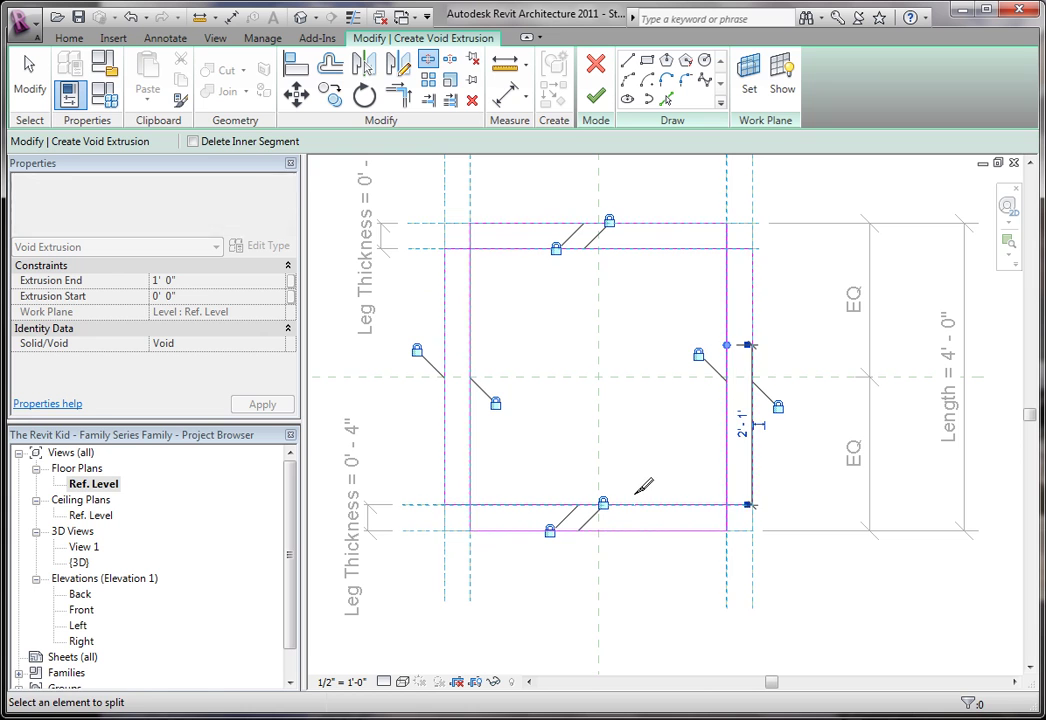
{"action": "left_click", "coordinate": [634, 505]}
{"action": "key", "text": "Escape"}
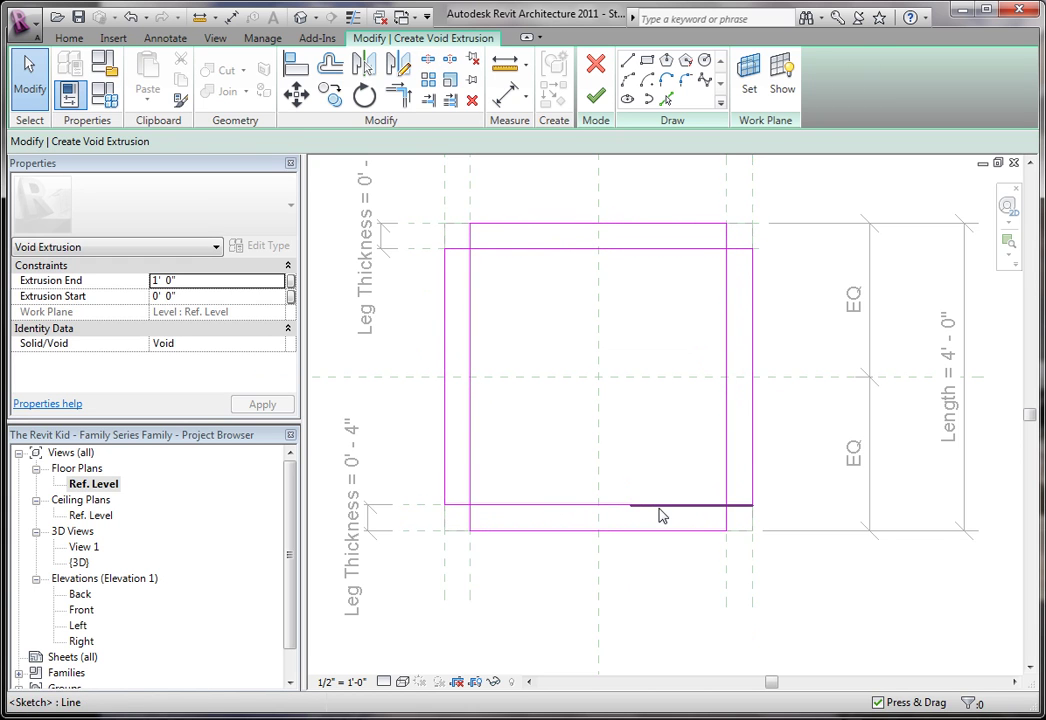
{"action": "left_click", "coordinate": [652, 510]}
{"action": "left_click", "coordinate": [538, 507]}
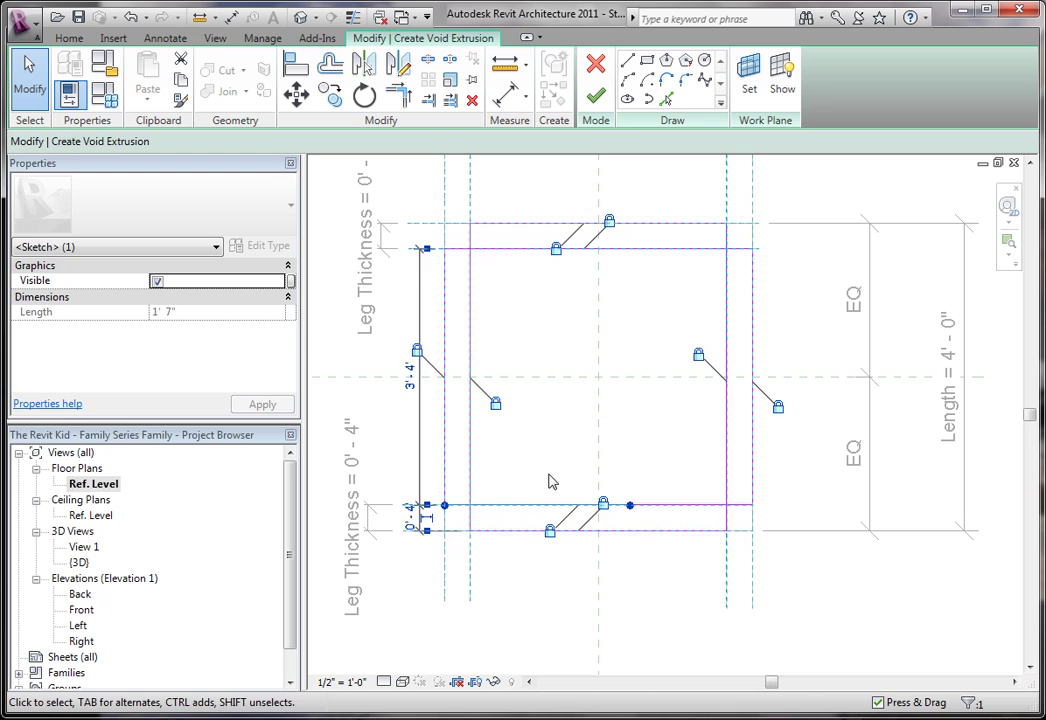
{"action": "left_click", "coordinate": [549, 475]}
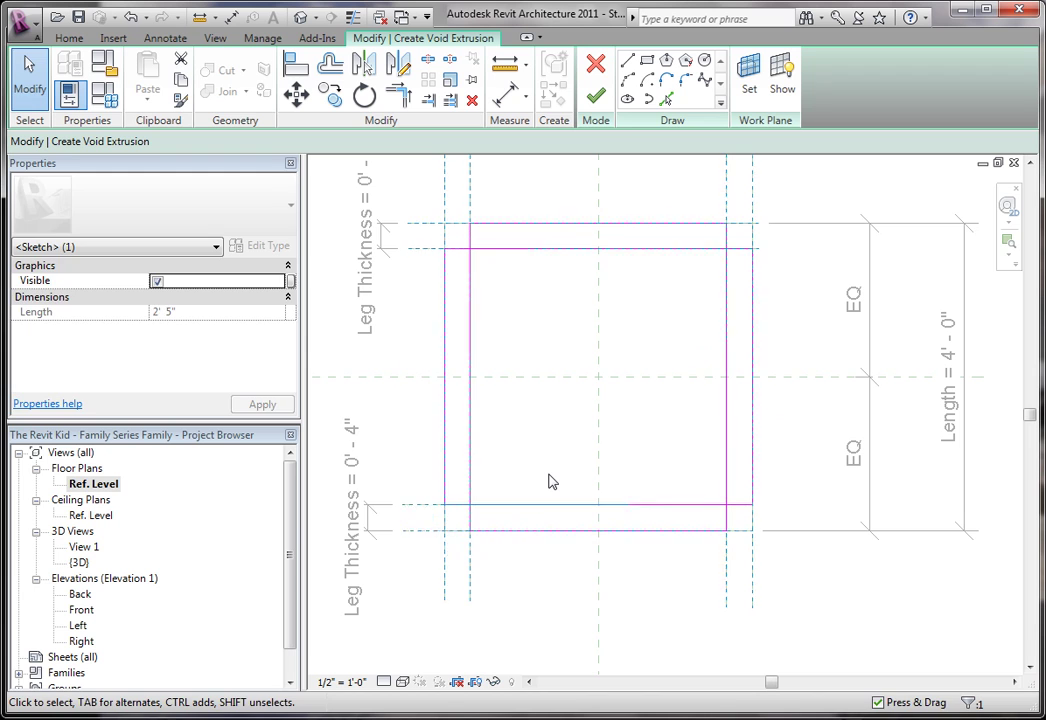
Trim the split sketch lines at the four inner corners into one closed outline notched around the leg squares
{"action": "key", "text": "t"}
{"action": "key", "text": "r"}
{"action": "left_click", "coordinate": [471, 522]}
{"action": "left_click", "coordinate": [463, 510]}
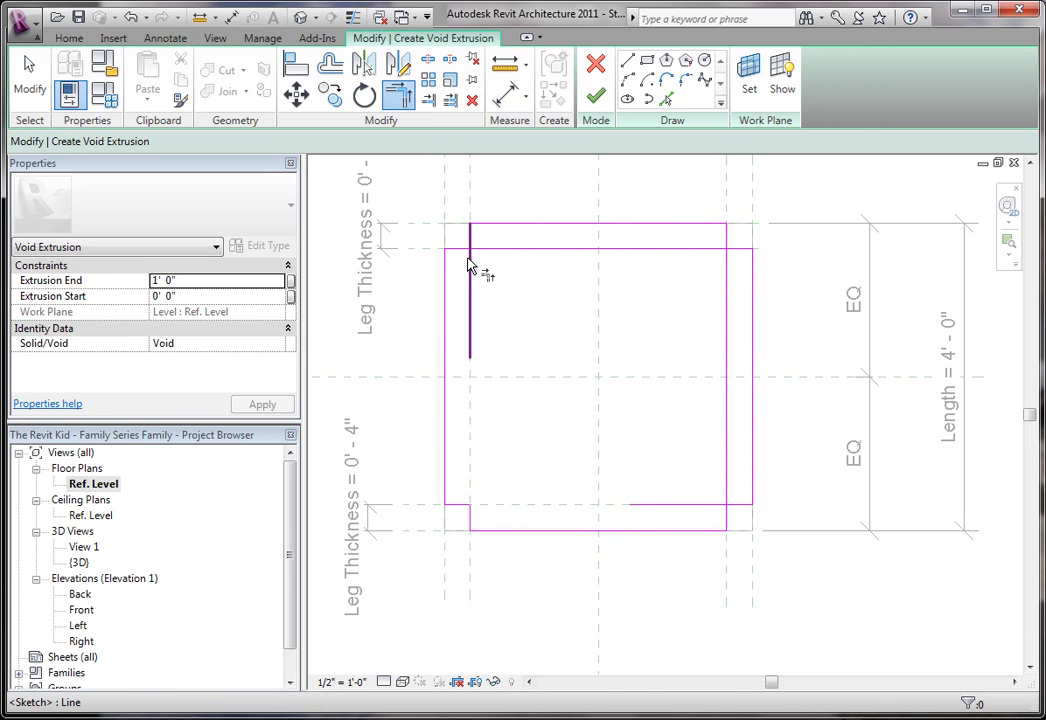
{"action": "left_click", "coordinate": [476, 243]}
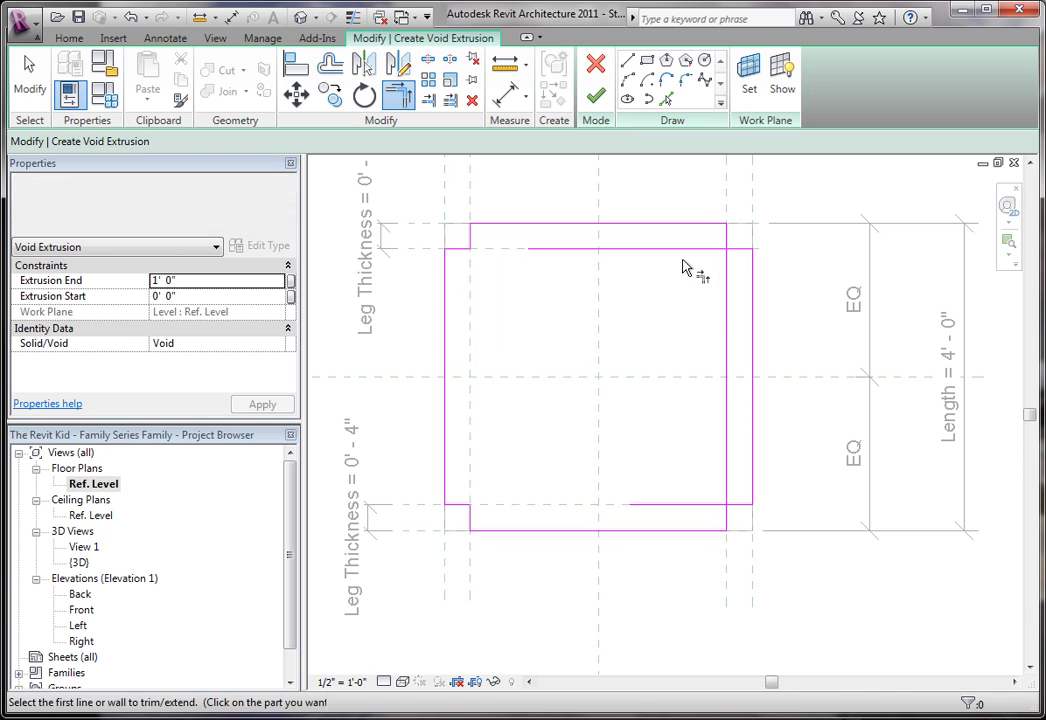
{"action": "left_click", "coordinate": [736, 242]}
{"action": "left_click", "coordinate": [738, 250]}
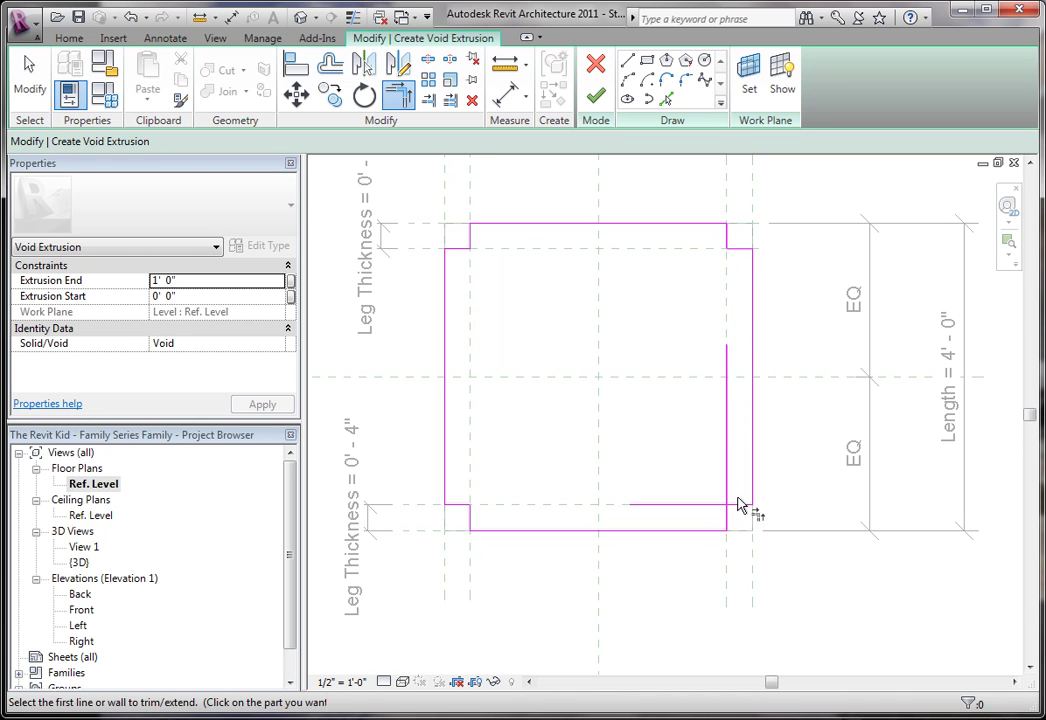
{"action": "left_click", "coordinate": [739, 503]}
{"action": "left_click", "coordinate": [730, 528]}
{"action": "key", "text": "Escape"}
{"action": "key", "text": "Escape"}
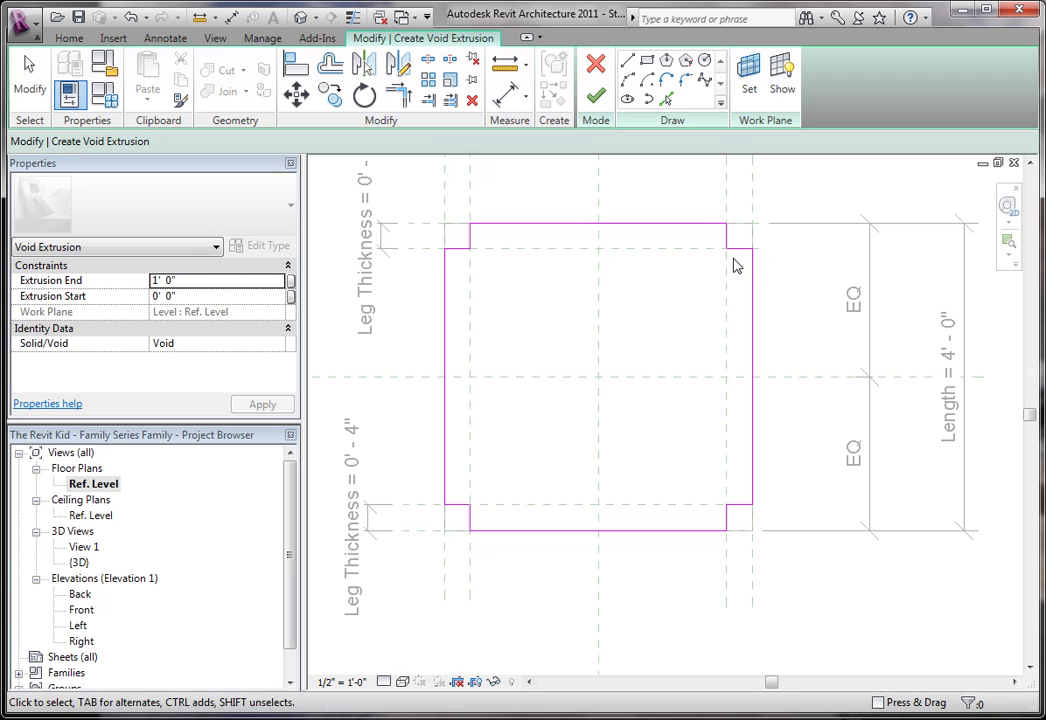
Check the sketch's locks to the reference planes, and finish the void extrusion to display it in the default 3D view
{"action": "left_click", "coordinate": [729, 236]}
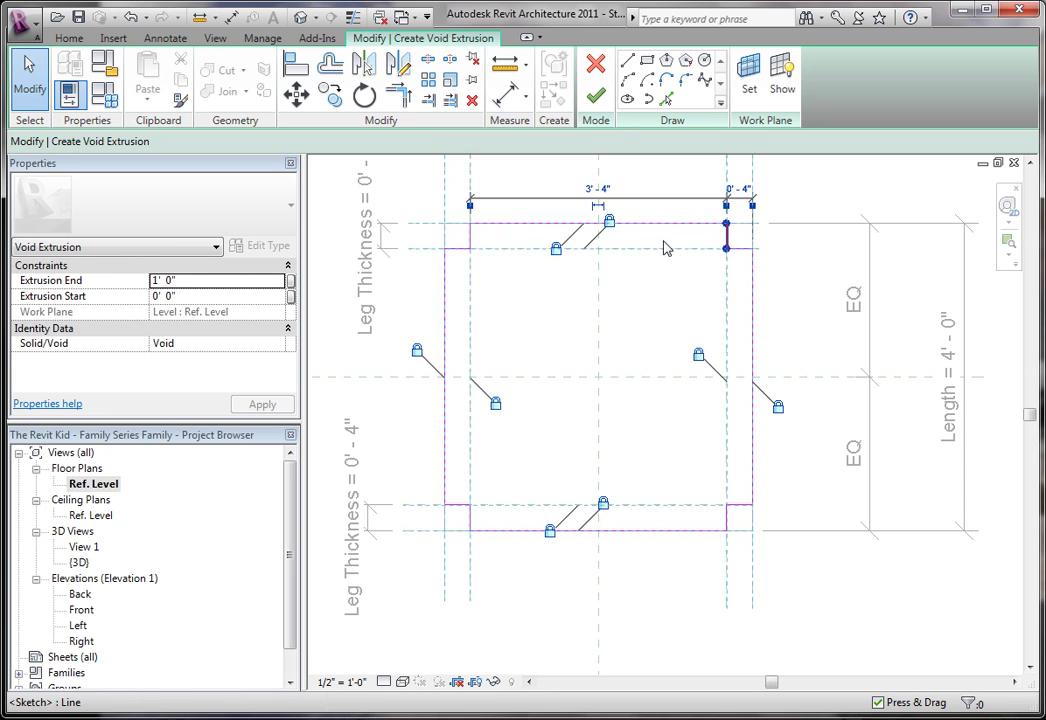
{"action": "left_click", "coordinate": [517, 287]}
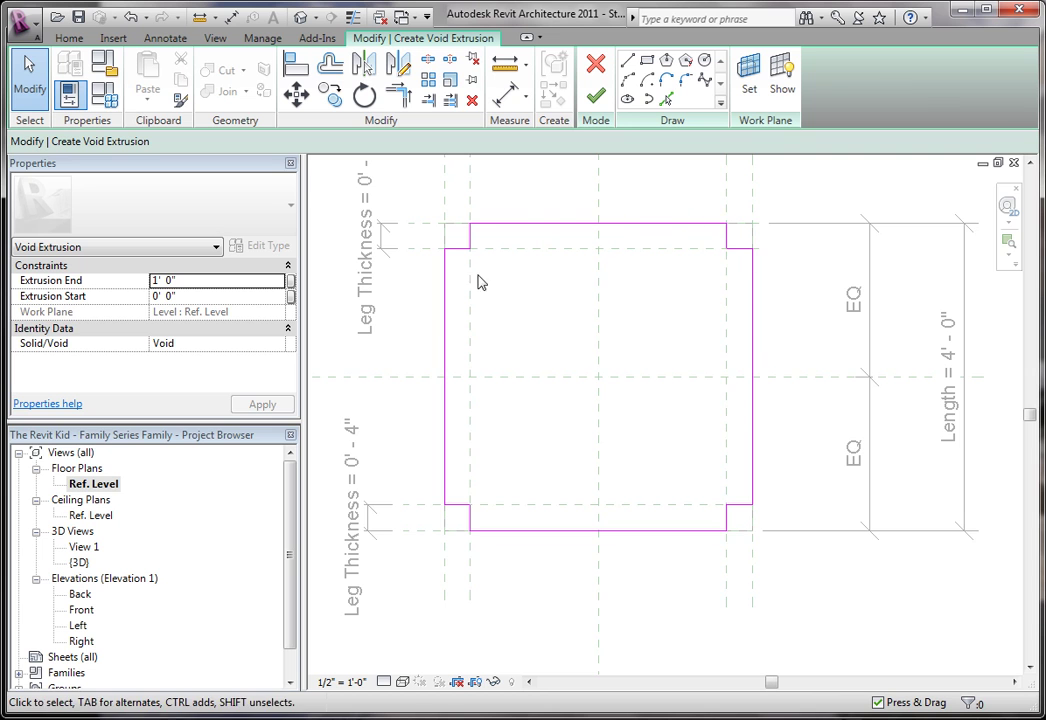
{"action": "scroll", "coordinate": [520, 478], "scroll_direction": "up", "scroll_amount": 2}
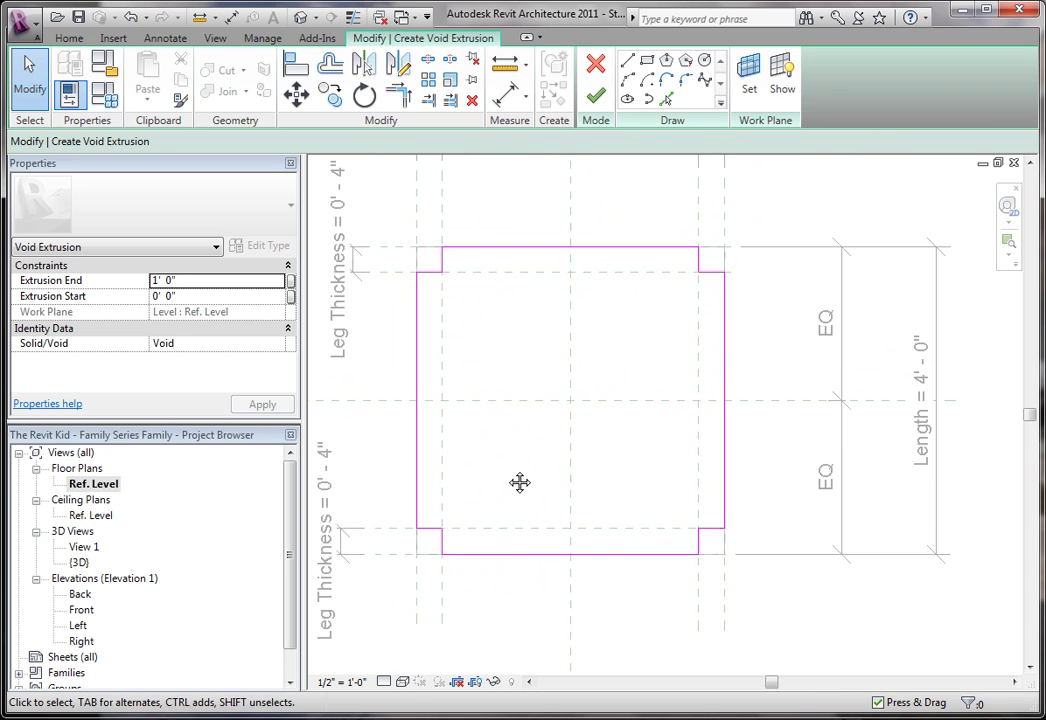
{"action": "scroll", "coordinate": [518, 481], "scroll_direction": "down", "scroll_amount": 3}
{"action": "scroll", "coordinate": [518, 468], "scroll_direction": "up", "scroll_amount": 2}
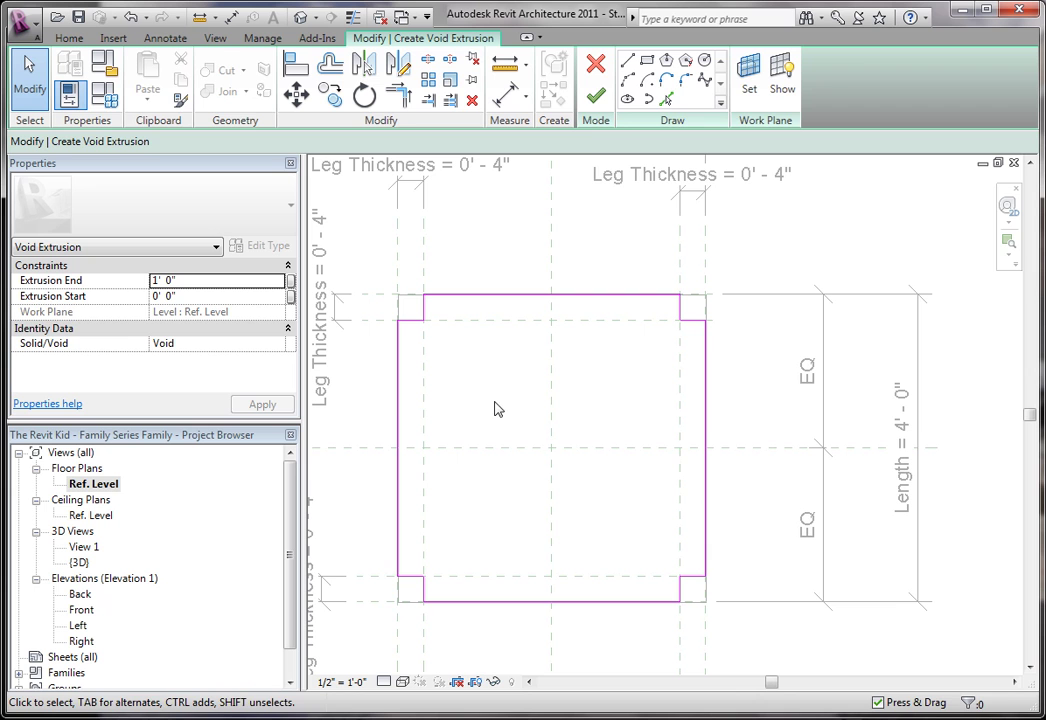
{"action": "left_click", "coordinate": [594, 98]}
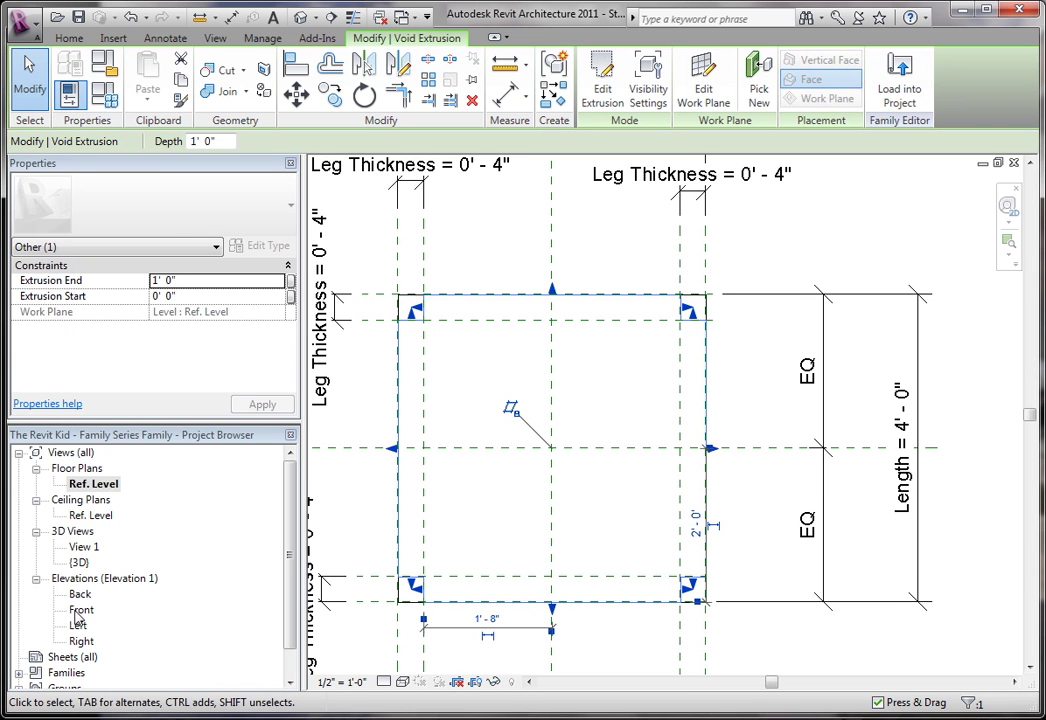
{"action": "left_click", "coordinate": [302, 17]}
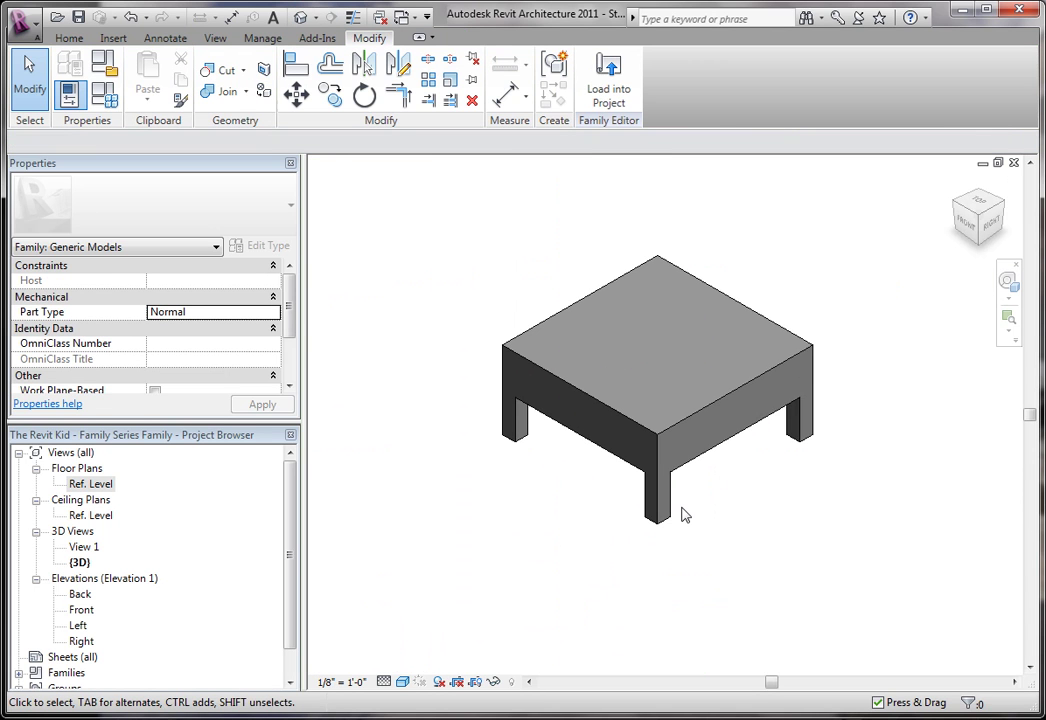
Select the void extrusion and the solid box in turn to inspect how the void cuts the box
{"action": "left_click", "coordinate": [707, 537]}
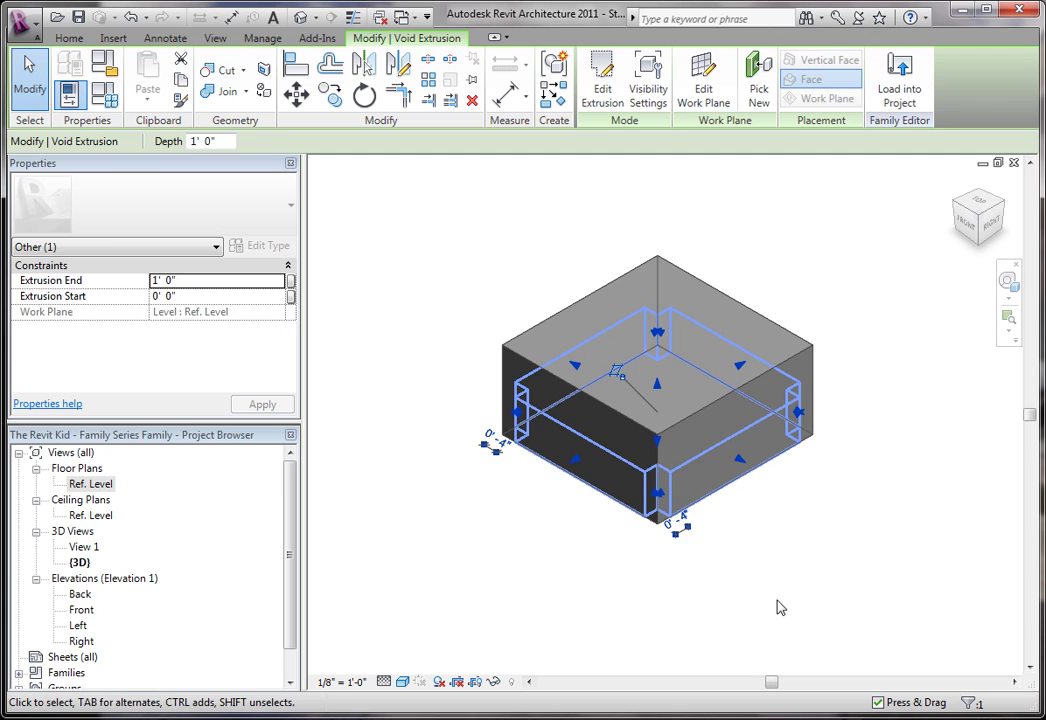
{"action": "key", "text": "Escape"}
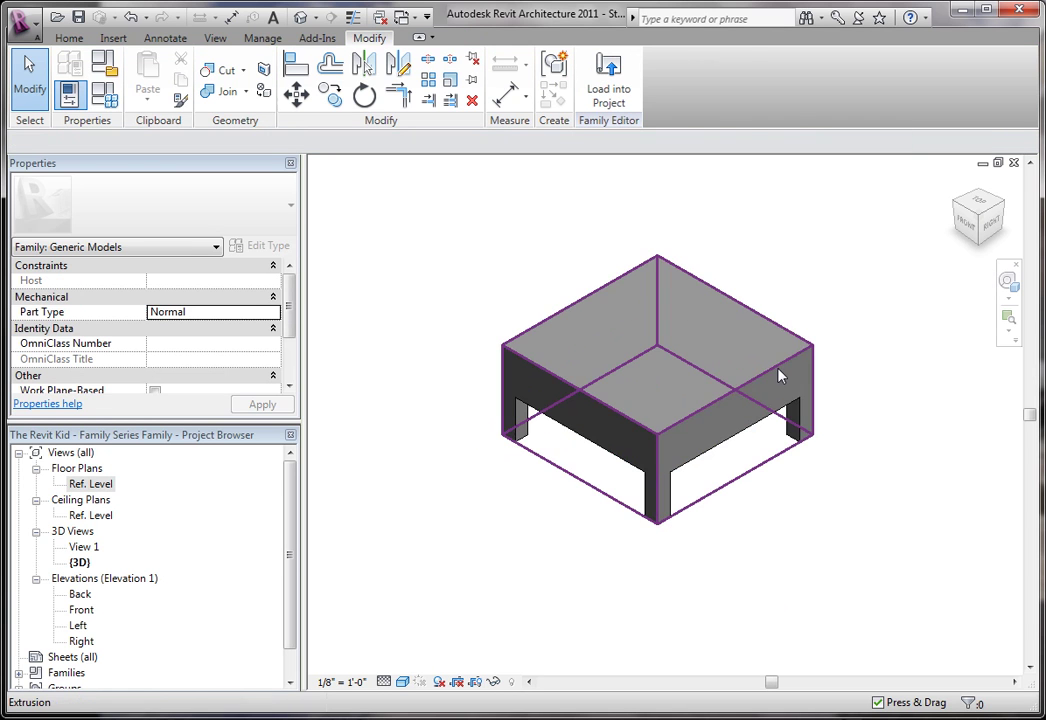
{"action": "left_click", "coordinate": [782, 362]}
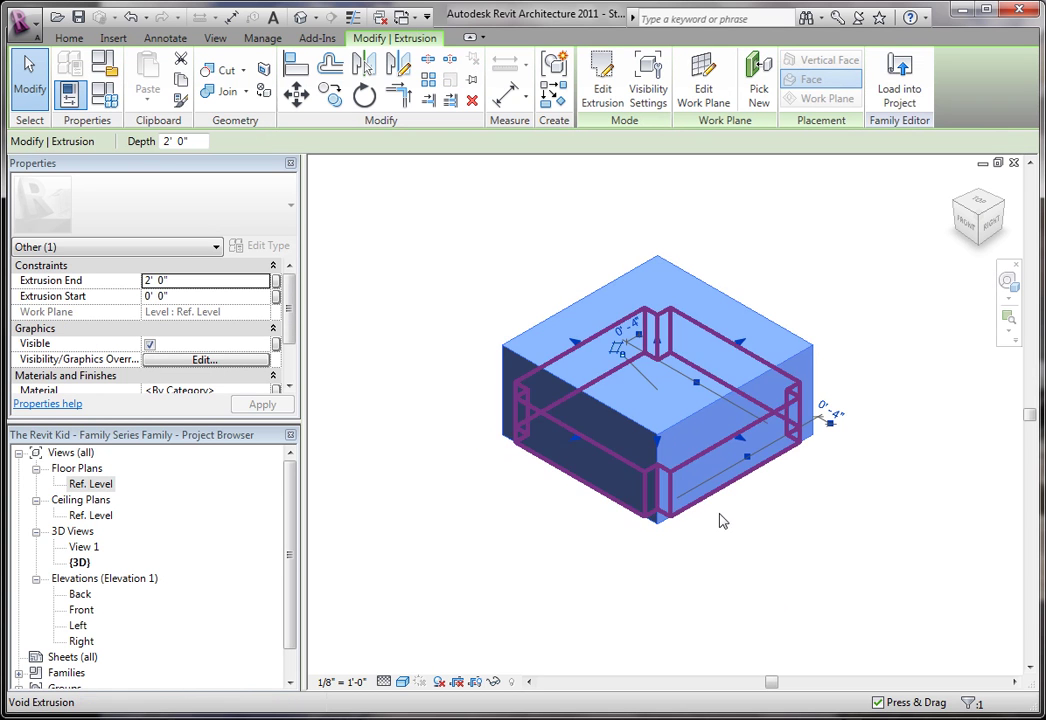
{"action": "key", "text": "Escape"}
Stretch the void extrusion's top up through the box to about 4', and pull it back down to about 8"
{"action": "left_click", "coordinate": [675, 515]}
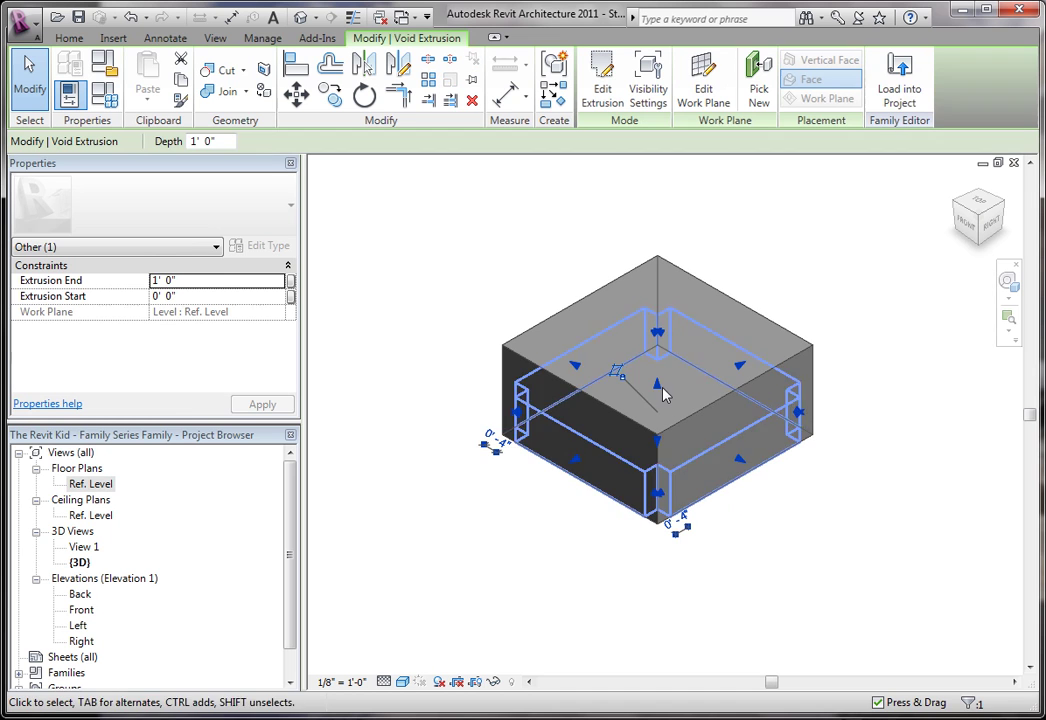
{"action": "left_click_drag", "start_coordinate": [661, 385], "coordinate": [660, 255]}
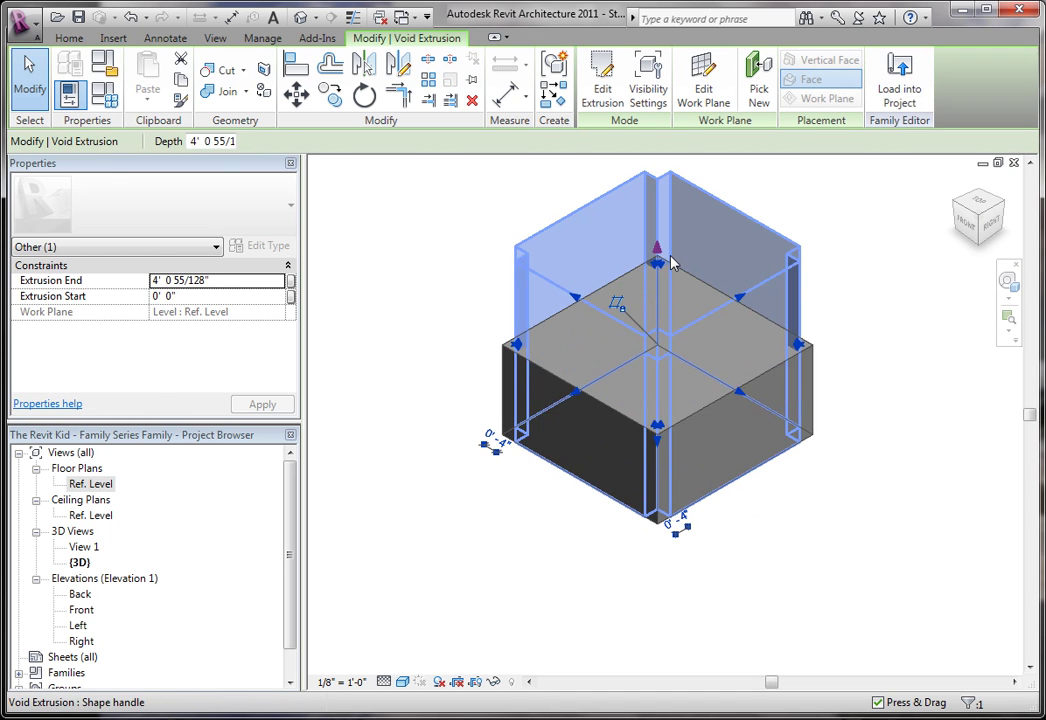
{"action": "left_click", "coordinate": [861, 315]}
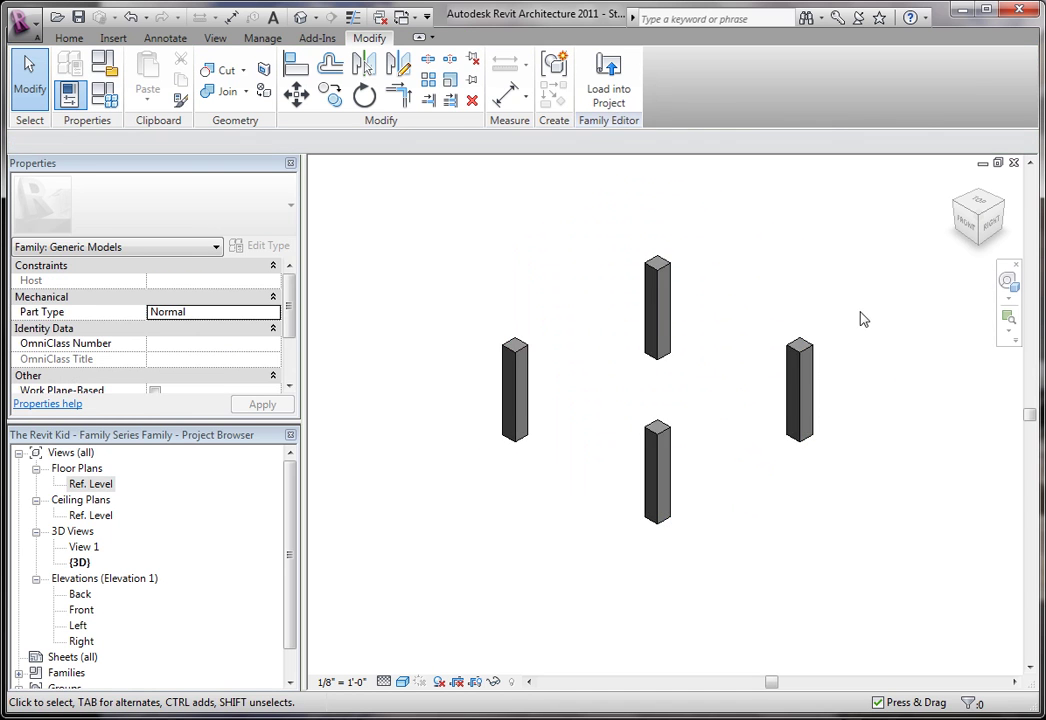
{"action": "left_click", "coordinate": [675, 516]}
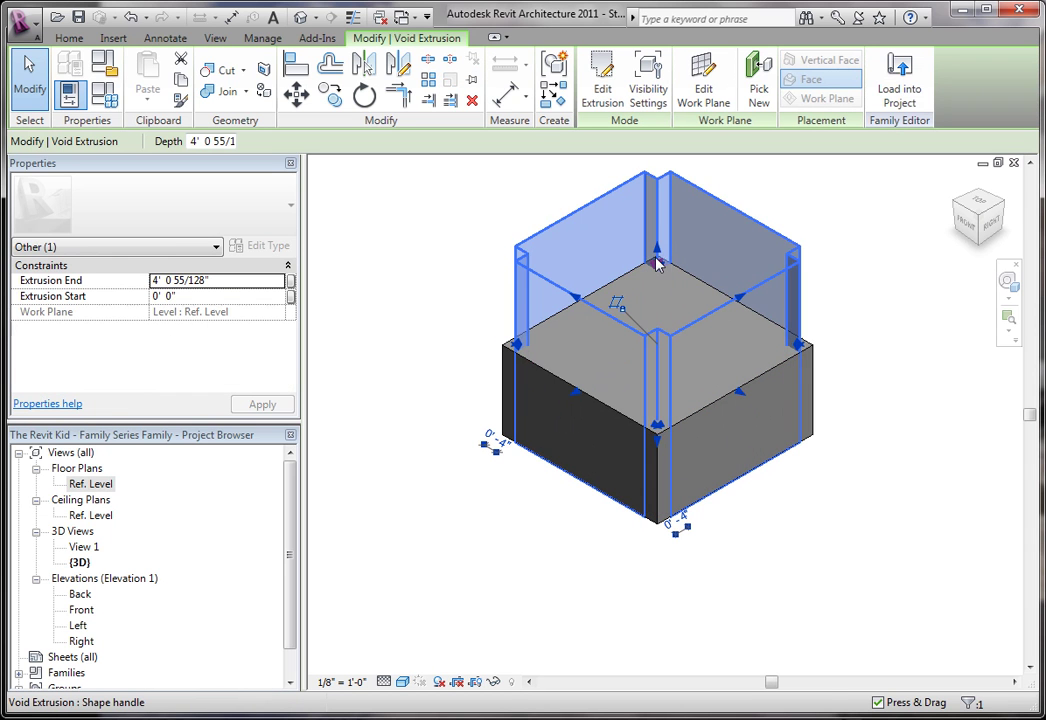
{"action": "left_click_drag", "start_coordinate": [660, 252], "coordinate": [661, 340]}
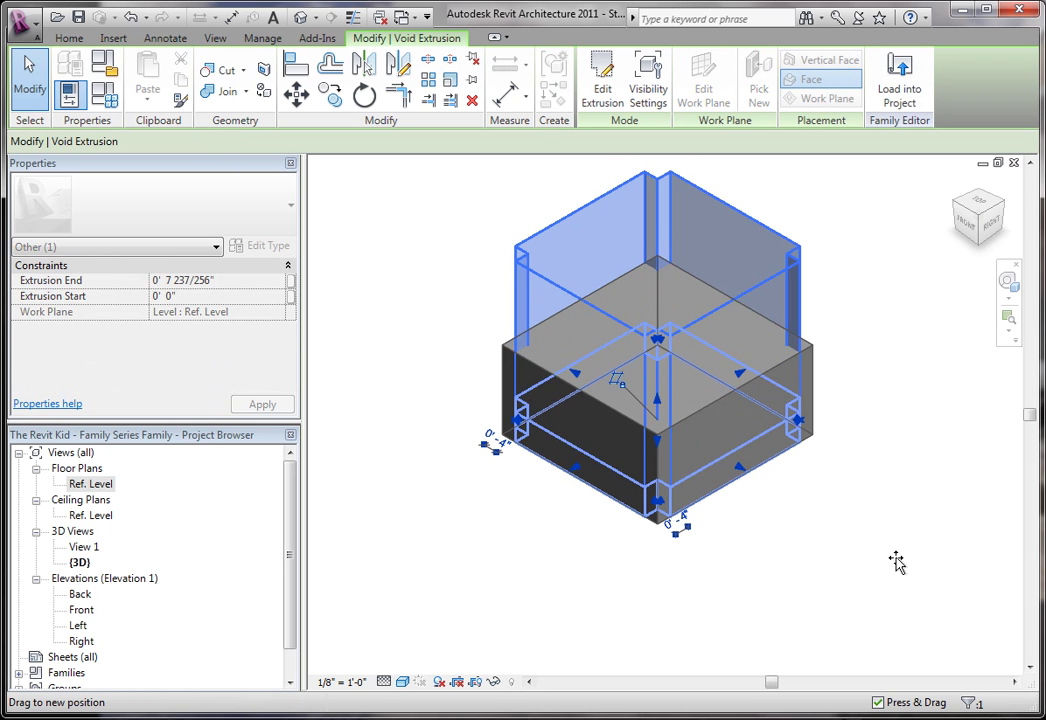
{"action": "left_click", "coordinate": [894, 560]}
In the Front elevation, stretch the void's top to the reference plane 4" below the box top and lock it there
{"action": "double_click", "coordinate": [82, 609]}
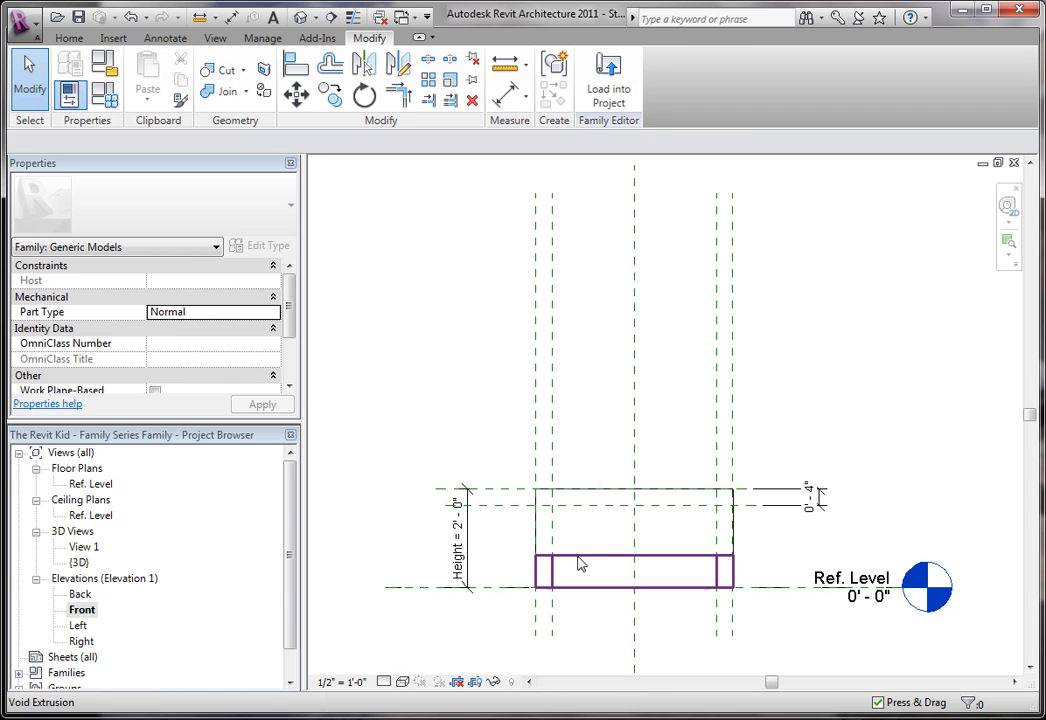
{"action": "left_click", "coordinate": [580, 565]}
{"action": "left_click_drag", "start_coordinate": [634, 553], "coordinate": [628, 486]}
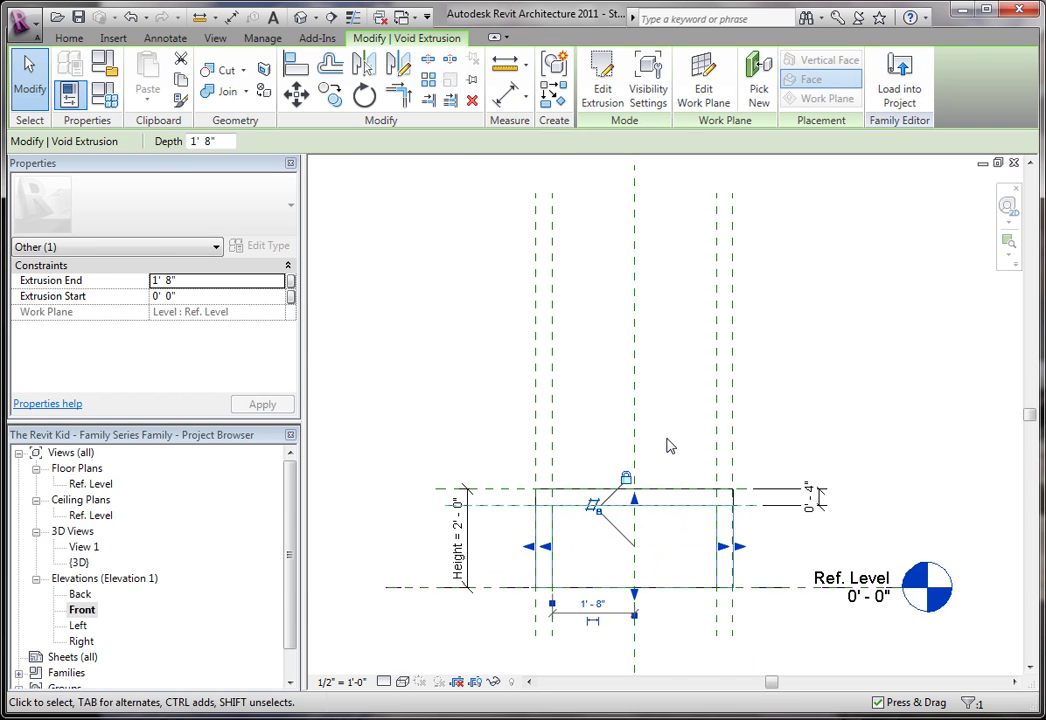
{"action": "left_click", "coordinate": [670, 446]}
In the 3D view, flex the table's Width parameter to 7' and return it to 4'
{"action": "left_click", "coordinate": [300, 17]}
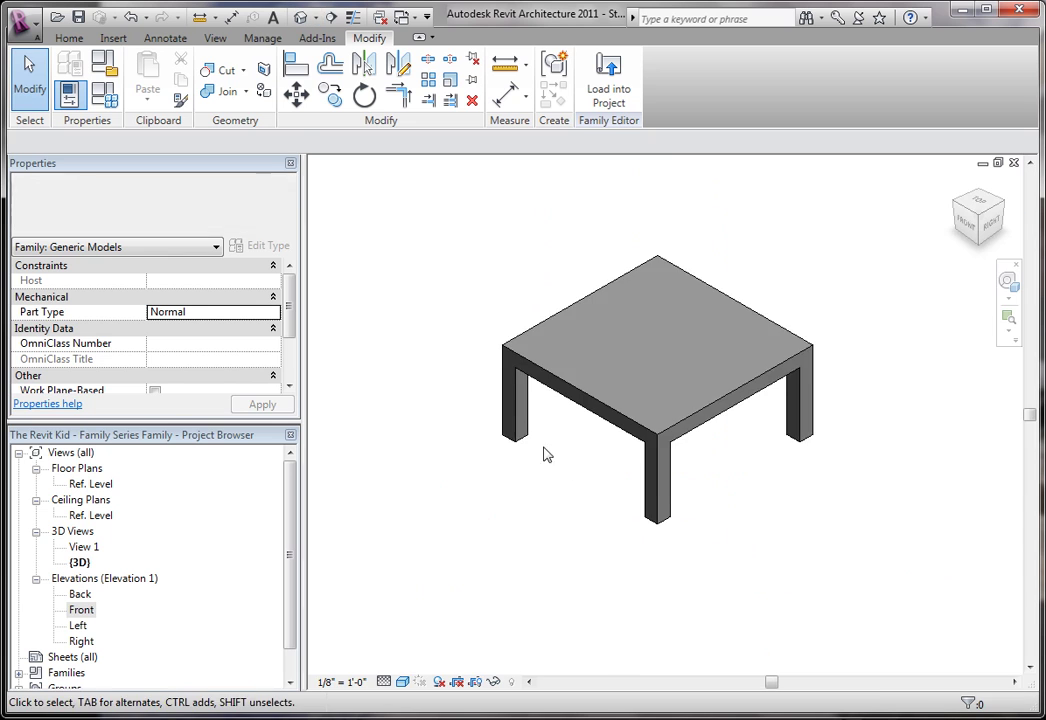
{"action": "middle_click_drag", "start_coordinate": [775, 497], "coordinate": [693, 552], "text": "shift"}
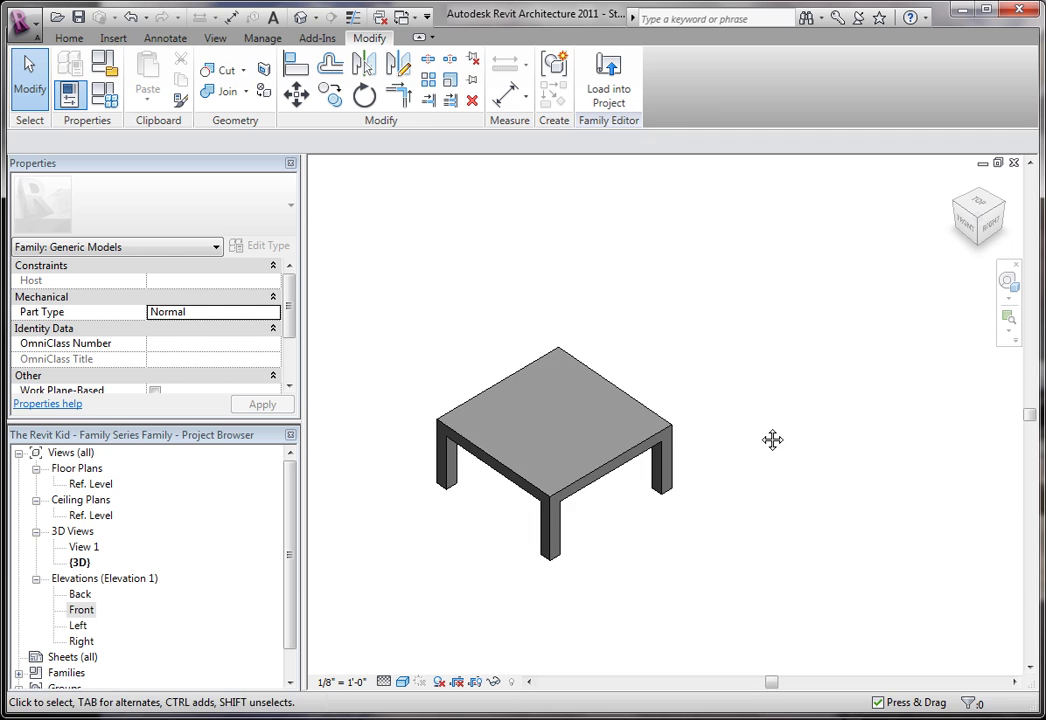
{"action": "middle_click_drag", "start_coordinate": [772, 440], "coordinate": [913, 455]}
{"action": "scroll", "coordinate": [820, 441], "scroll_direction": "up", "scroll_amount": 1}
{"action": "middle_click_drag", "start_coordinate": [822, 443], "coordinate": [1033, 424]}
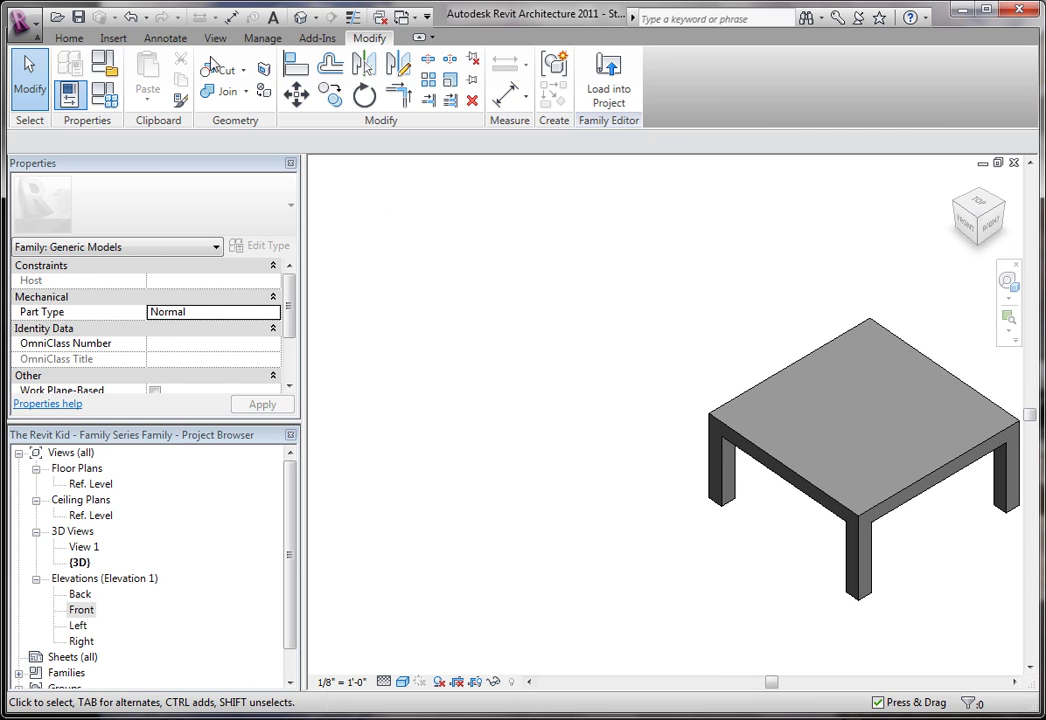
{"action": "left_click", "coordinate": [106, 92]}
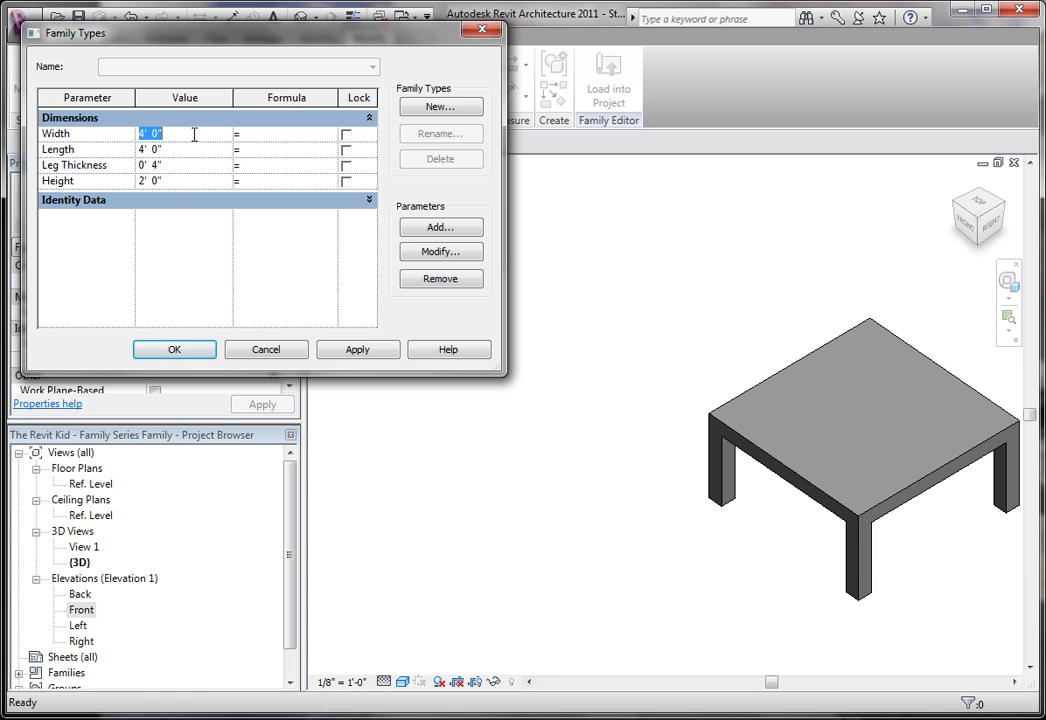
{"action": "left_click", "coordinate": [357, 349]}
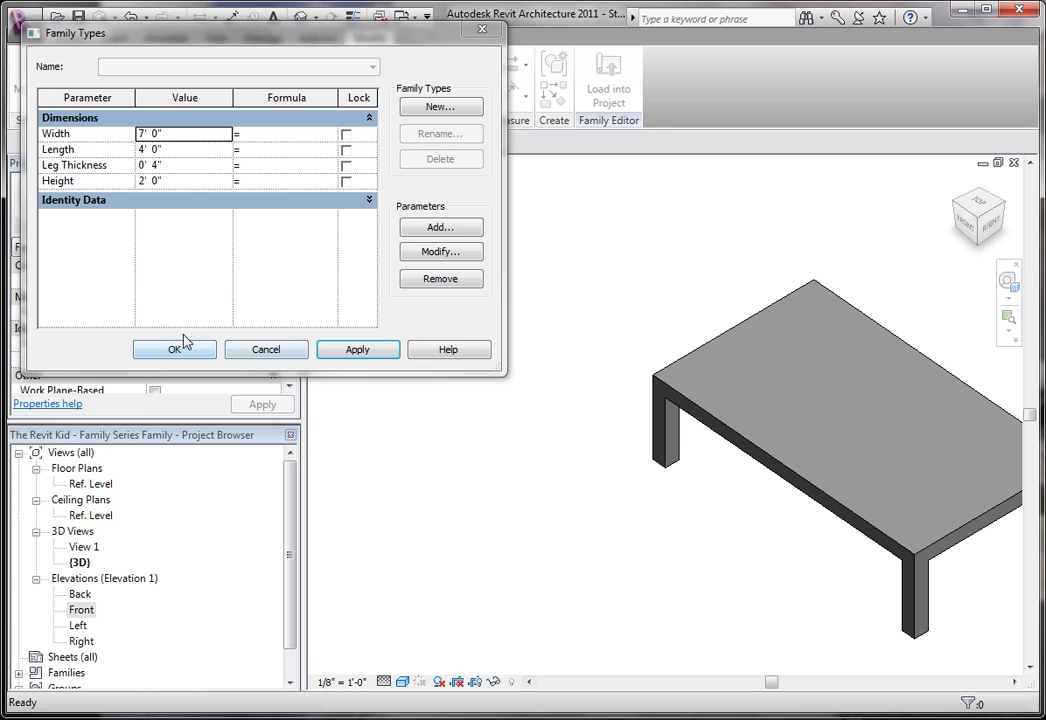
{"action": "left_click", "coordinate": [192, 134]}
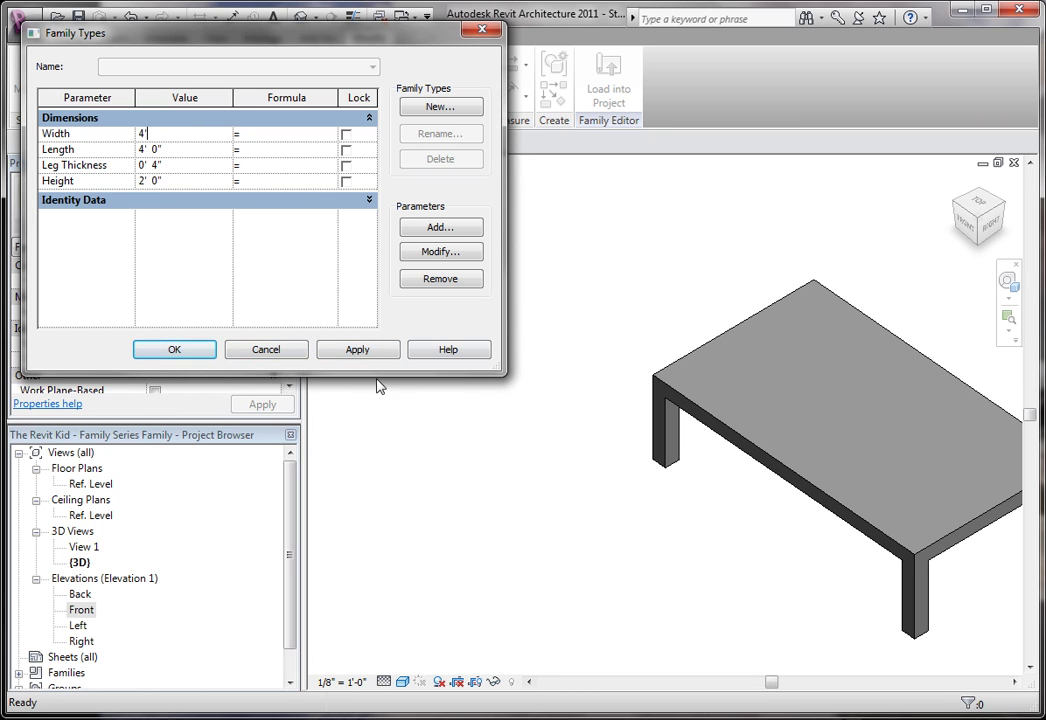
{"action": "type", "text": "4'"}
{"action": "left_click", "coordinate": [357, 352]}
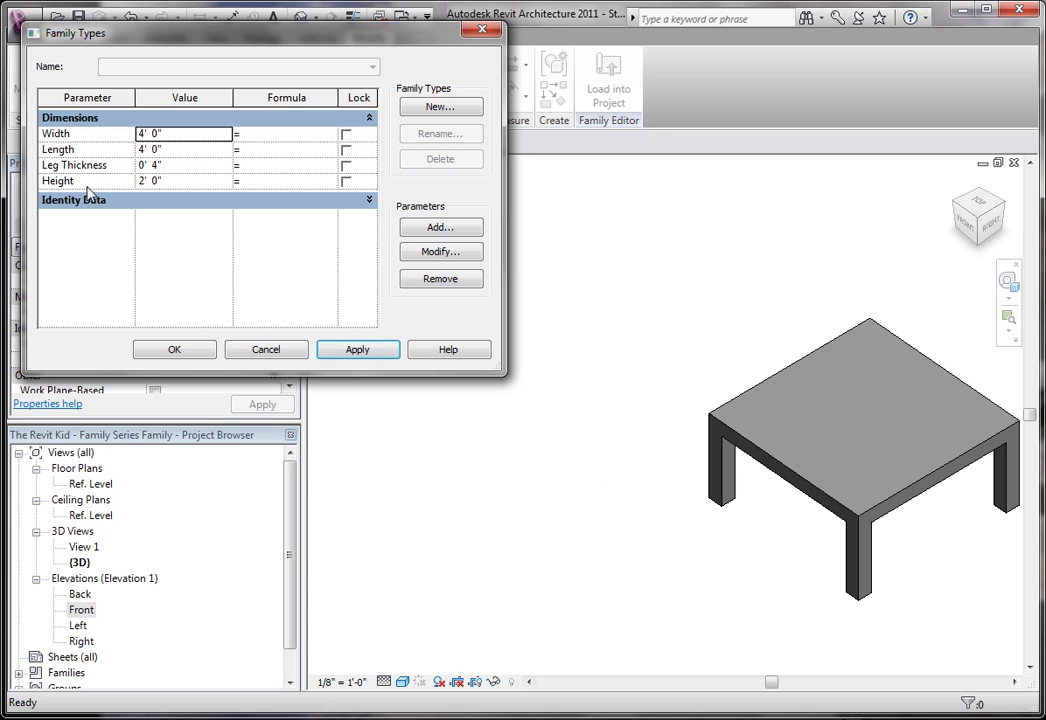
Flex the Leg Thickness parameter to 2" and 6", return it to 4", and accept the family types
{"action": "left_click", "coordinate": [182, 166]}
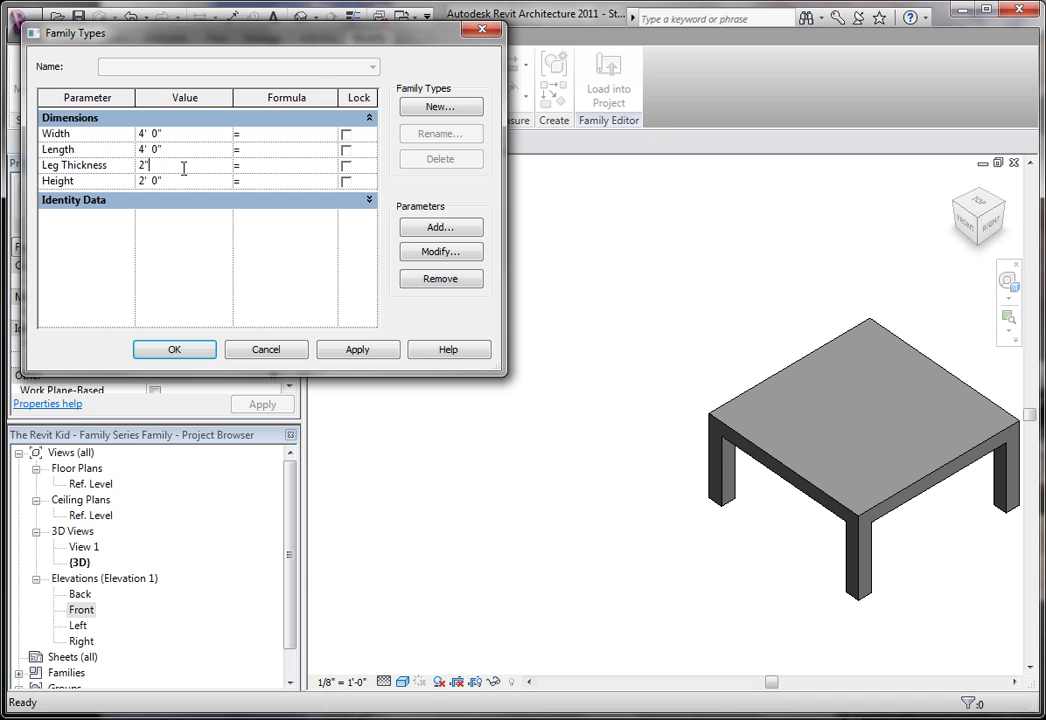
{"action": "left_click", "coordinate": [345, 349]}
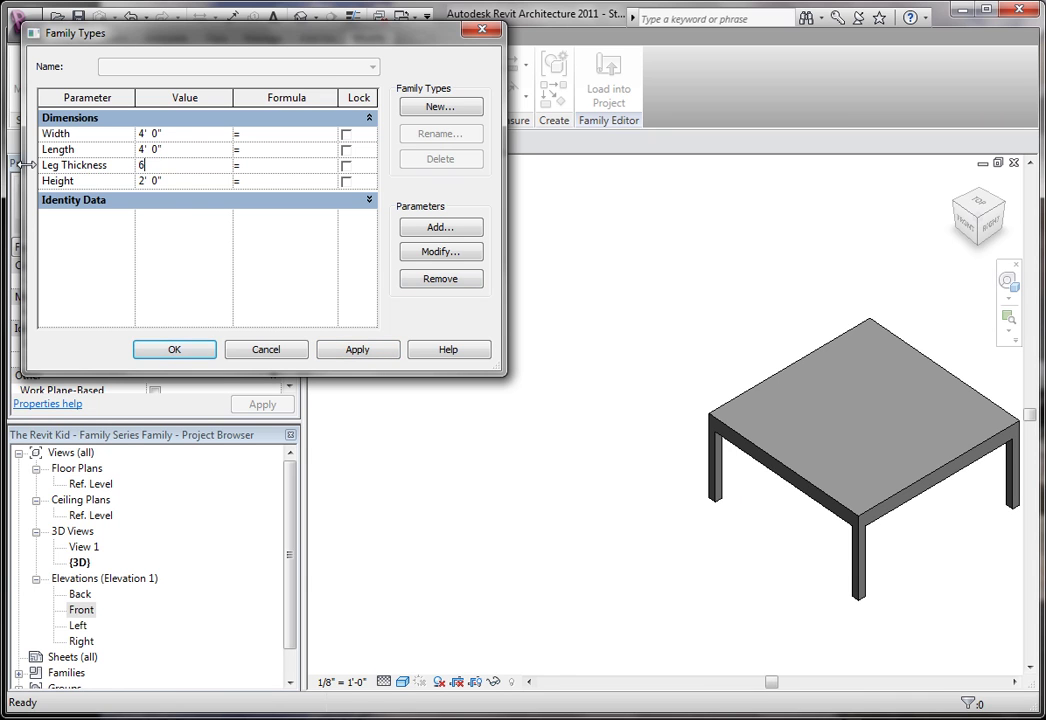
{"action": "left_click", "coordinate": [357, 352]}
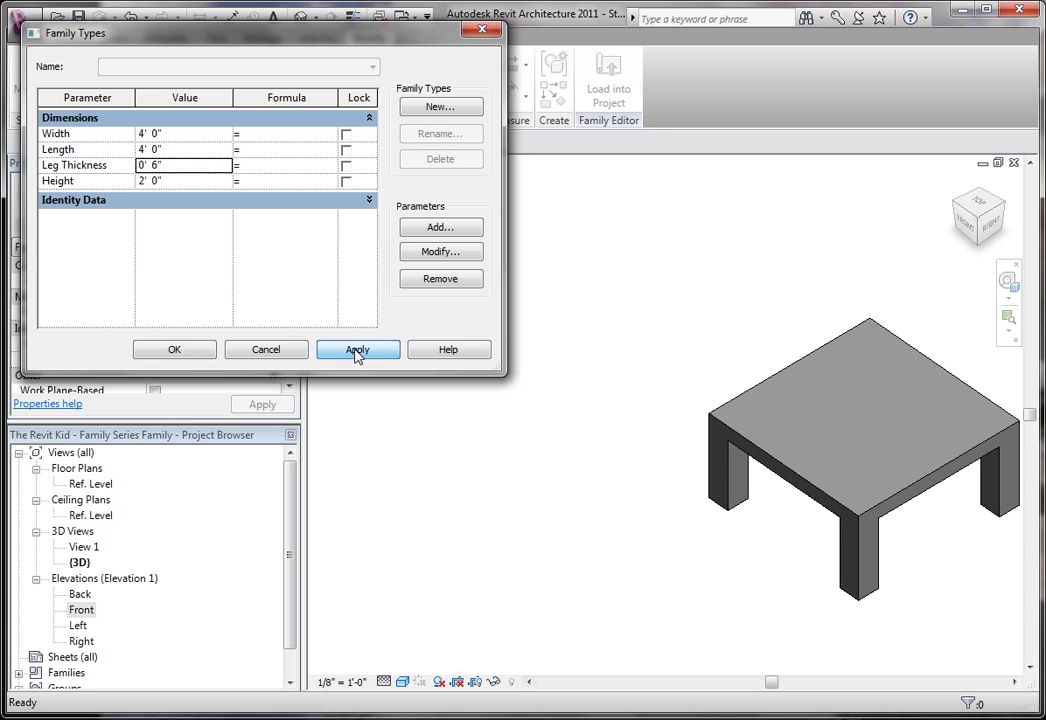
{"action": "left_click", "coordinate": [172, 168]}
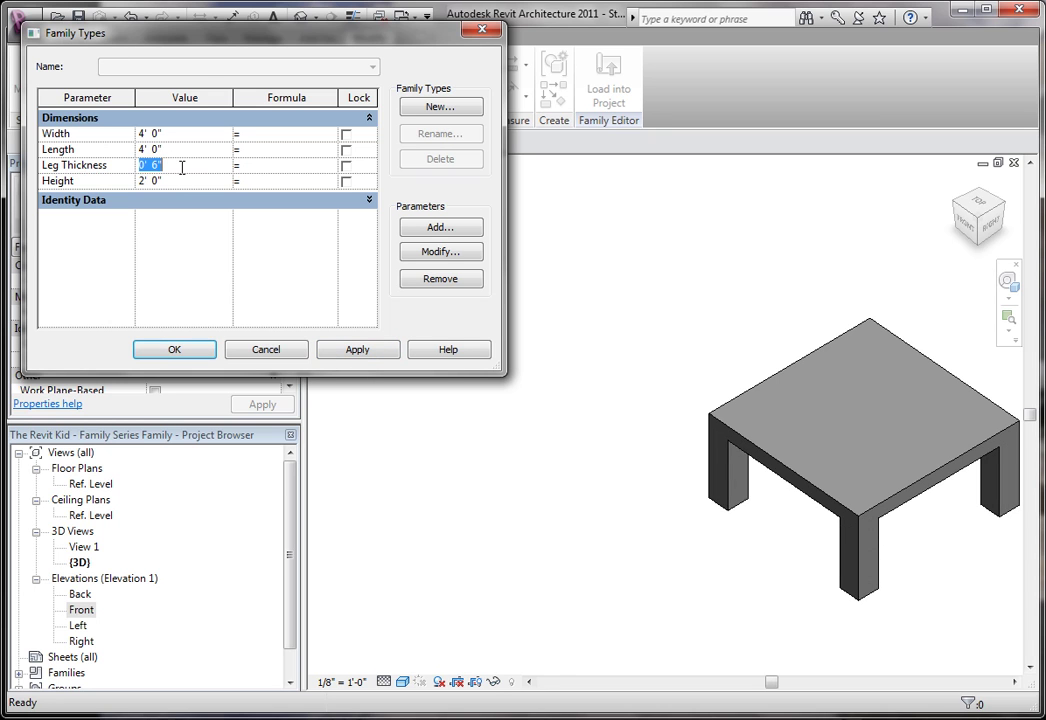
{"action": "left_click", "coordinate": [362, 351]}
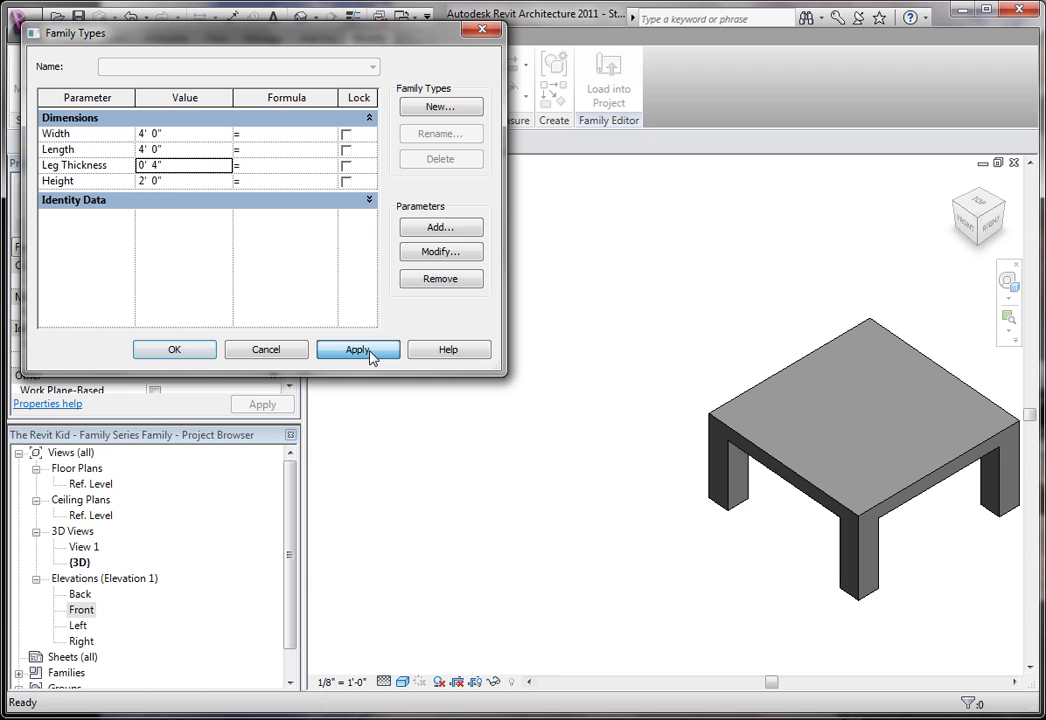
{"action": "left_click", "coordinate": [197, 359]}
Delete the void extrusion from the box and open the Front elevation
{"action": "middle_click_drag", "start_coordinate": [520, 448], "coordinate": [502, 516]}
{"action": "left_click", "coordinate": [465, 478]}
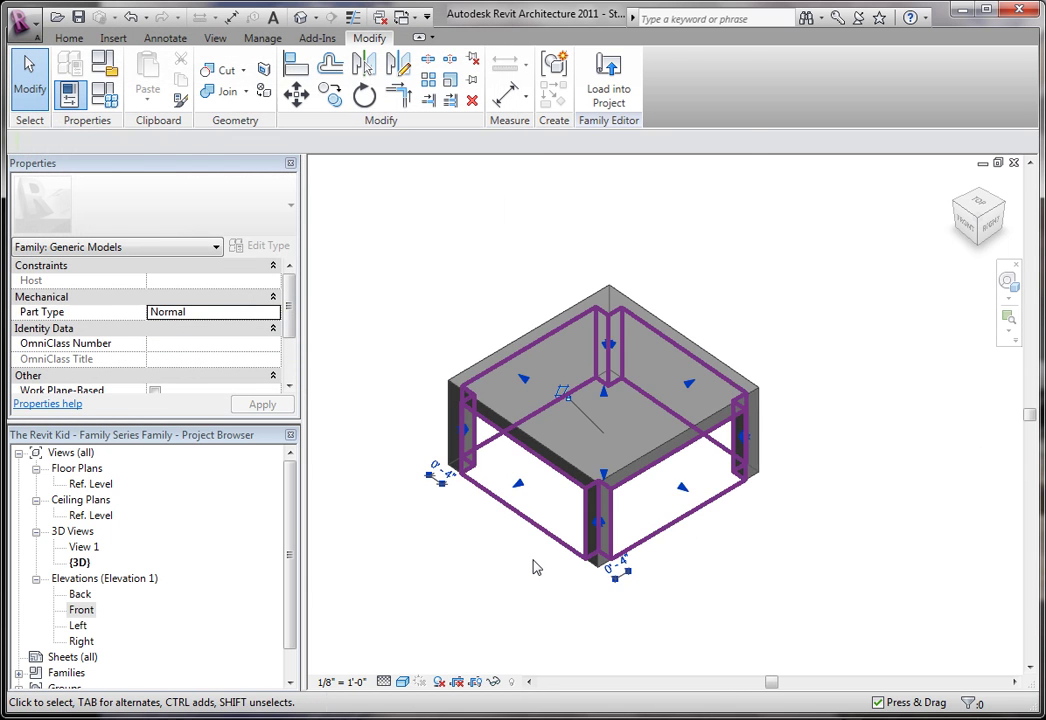
{"action": "left_click", "coordinate": [686, 607]}
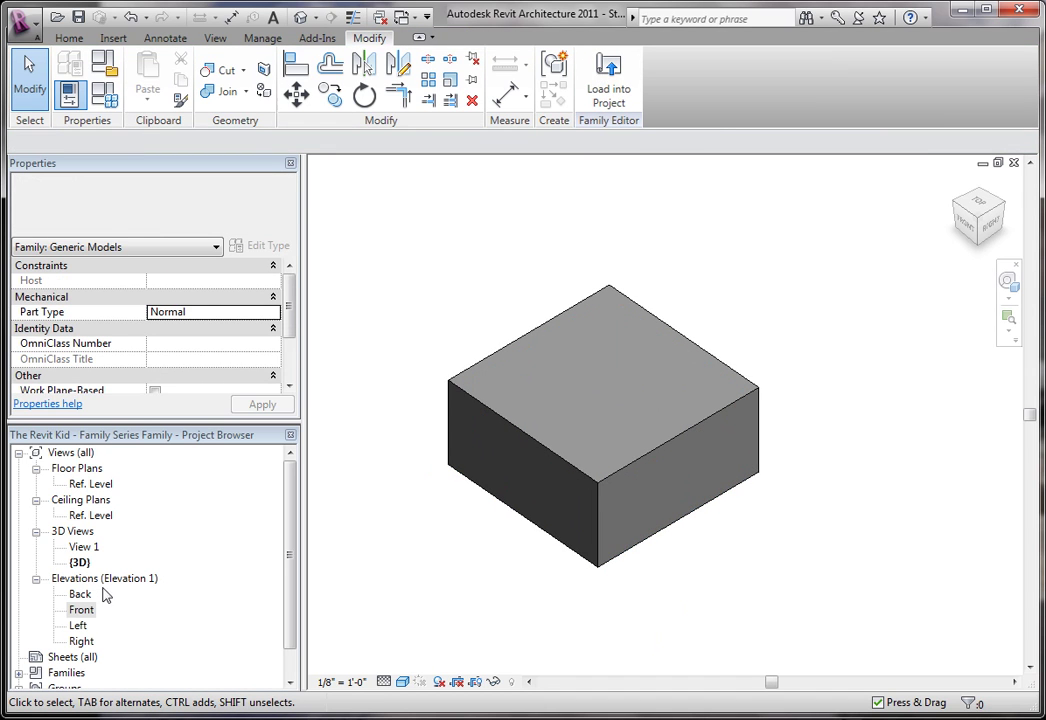
{"action": "double_click", "coordinate": [80, 610]}
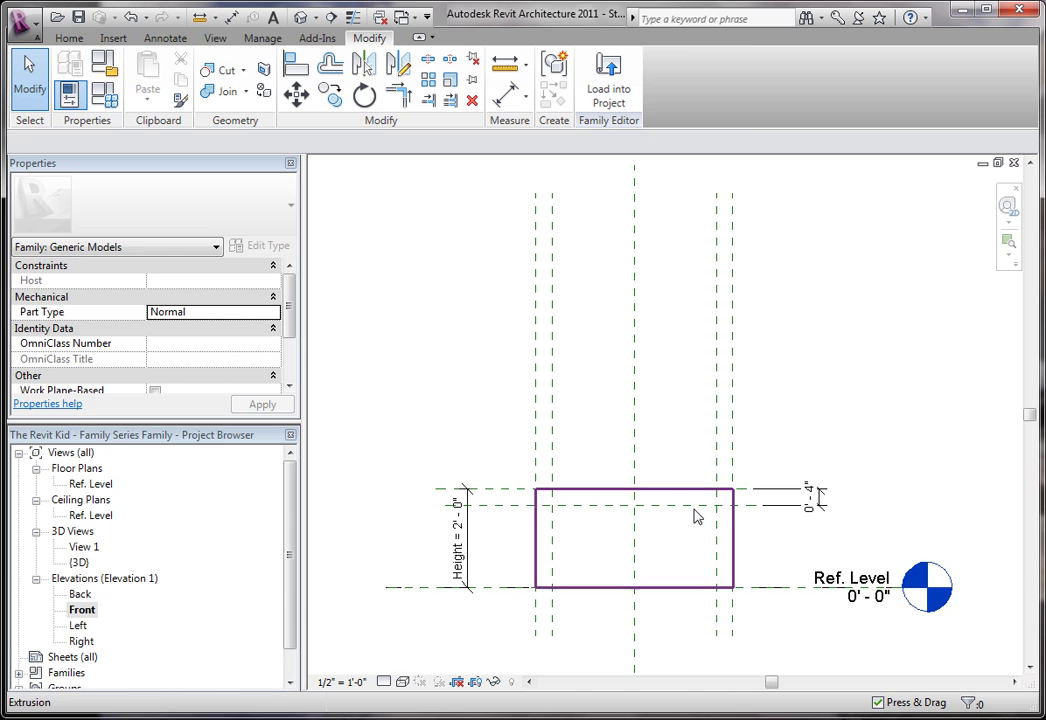
In the Front elevation, raise the box's bottom to the reference plane 4" below its top, lock it there, and show the 3D view
{"action": "left_click", "coordinate": [731, 535]}
{"action": "scroll", "coordinate": [684, 612], "scroll_direction": "up", "scroll_amount": 2}
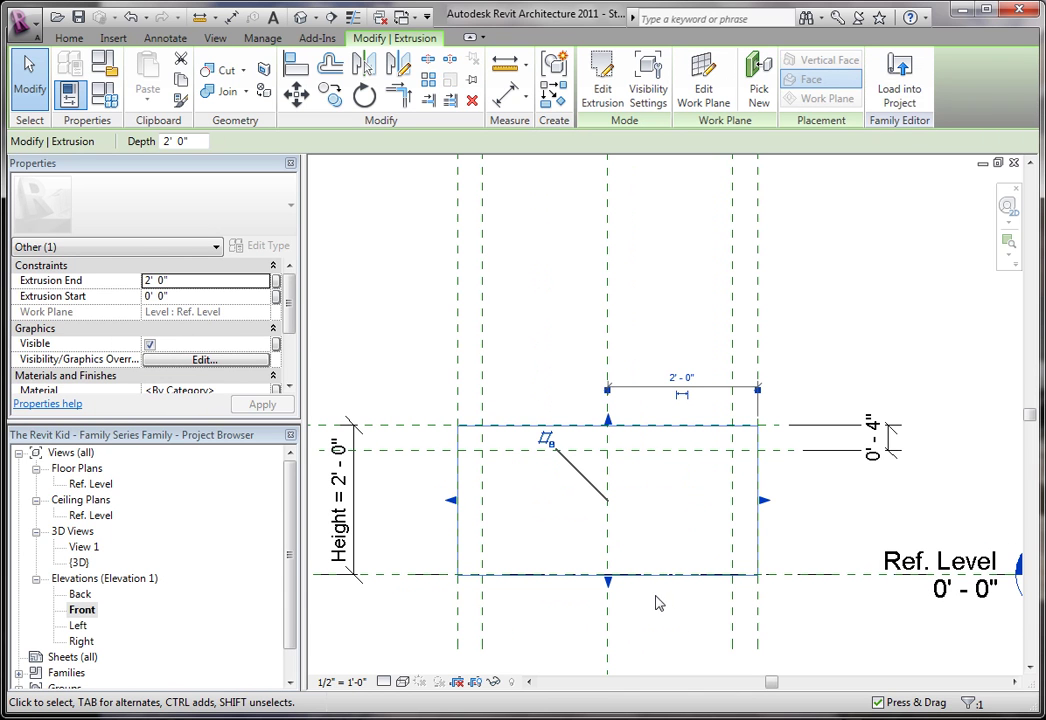
{"action": "left_click_drag", "start_coordinate": [607, 584], "coordinate": [607, 450]}
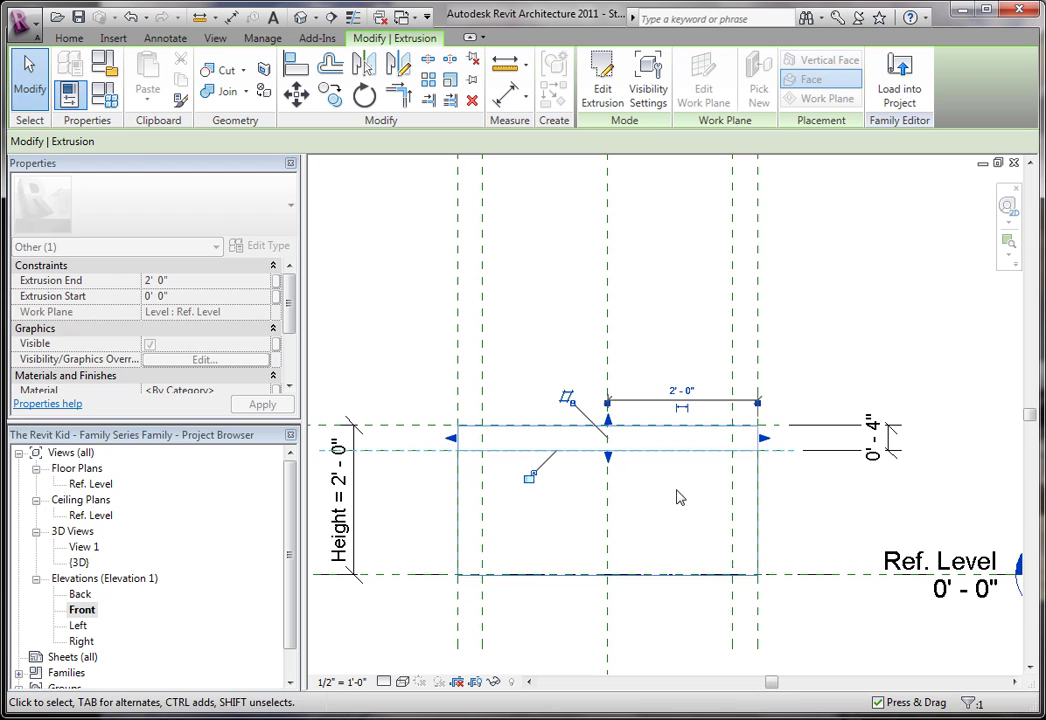
{"action": "left_click", "coordinate": [530, 480]}
{"action": "left_click", "coordinate": [581, 535]}
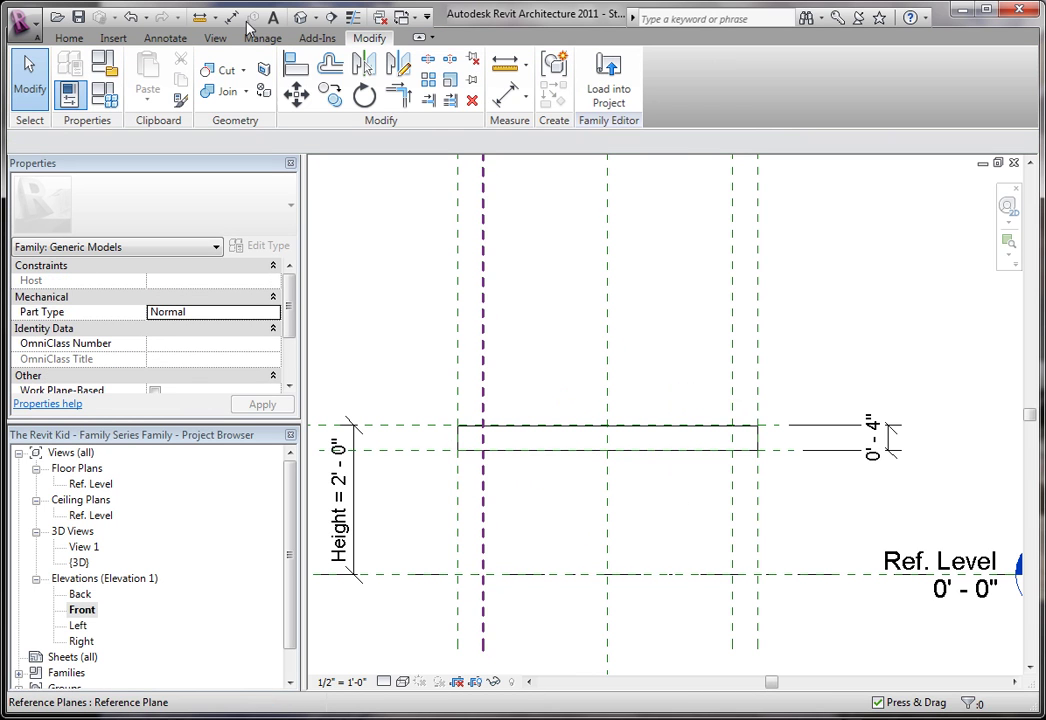
{"action": "left_click", "coordinate": [302, 19]}
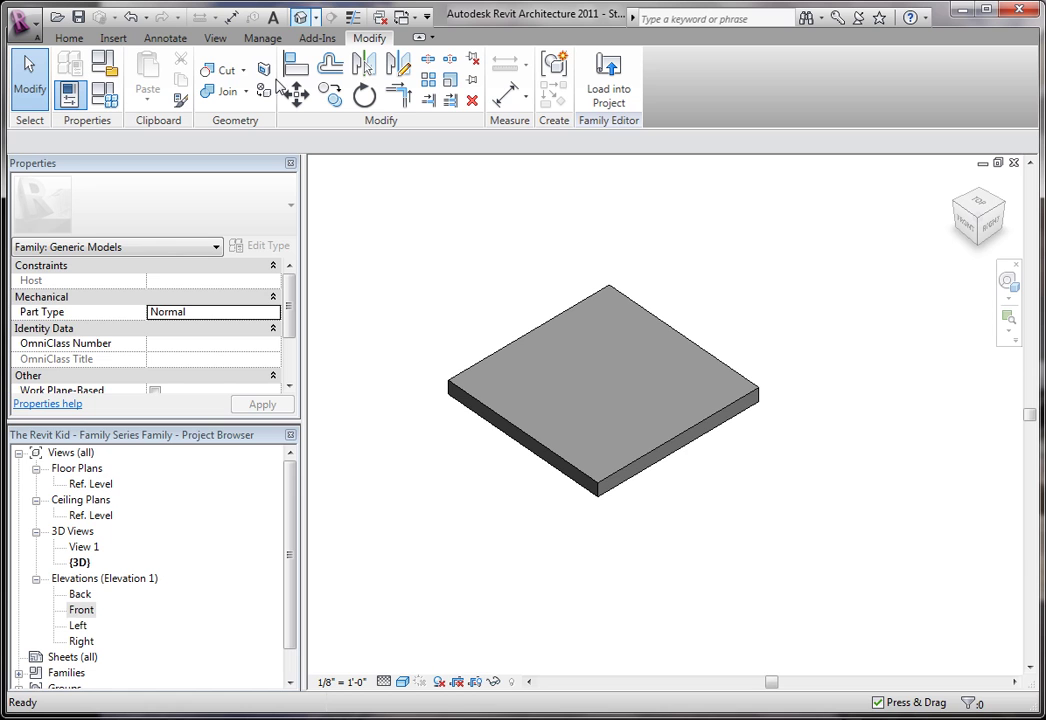
In the Ref. Level plan, start a solid extrusion and sketch a 4" leg square at the upper-left corner, locking its sides to the reference planes
{"action": "double_click", "coordinate": [91, 484]}
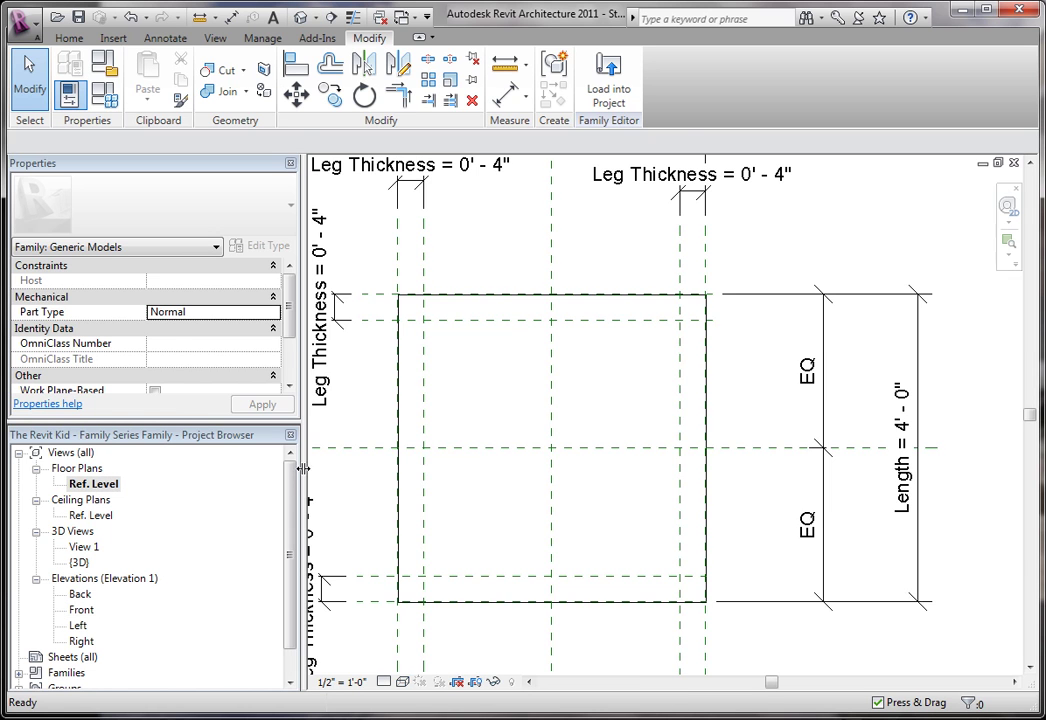
{"action": "middle_click_drag", "start_coordinate": [497, 423], "coordinate": [484, 429]}
{"action": "key", "text": "a"}
{"action": "key", "text": "l"}
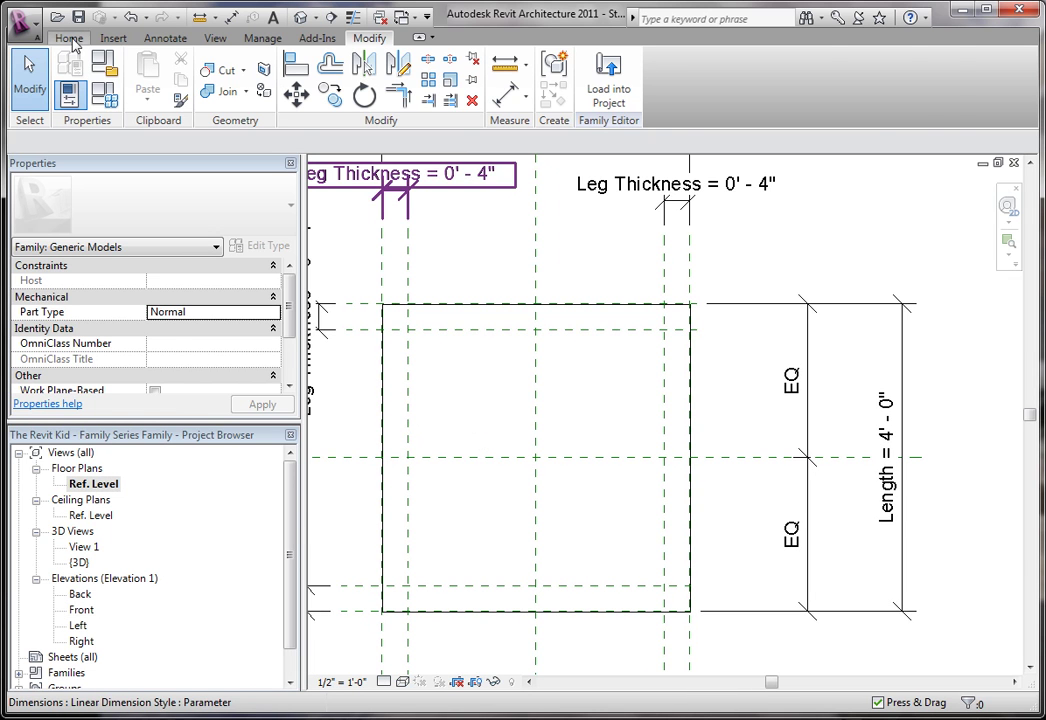
{"action": "left_click", "coordinate": [69, 38]}
{"action": "left_click", "coordinate": [147, 75]}
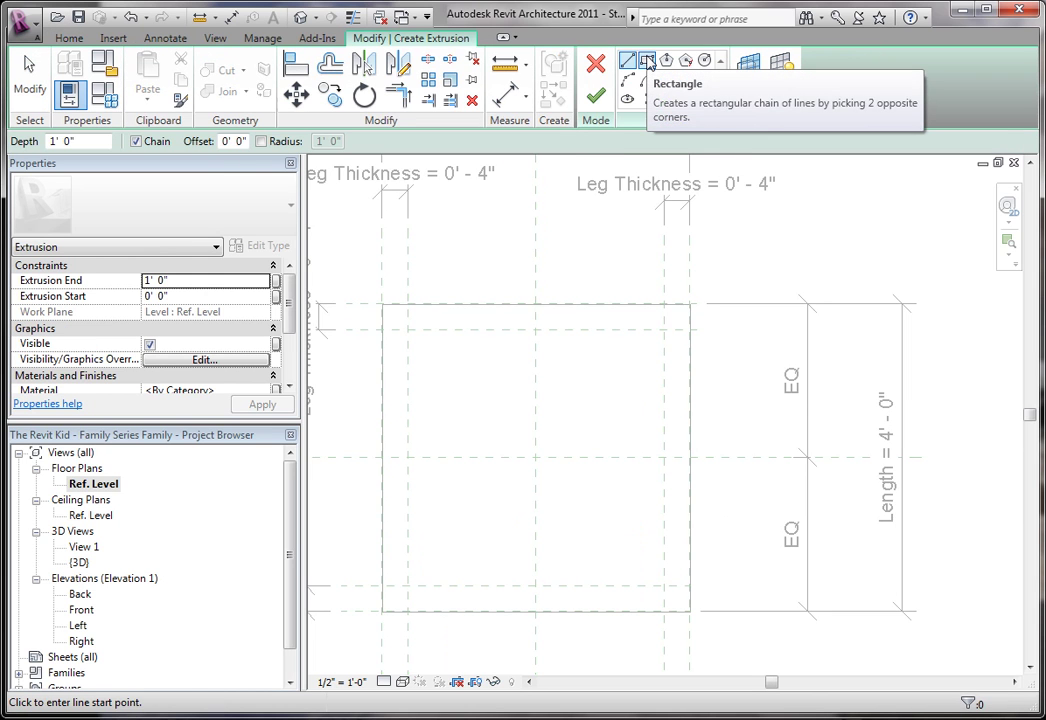
{"action": "left_click", "coordinate": [648, 63]}
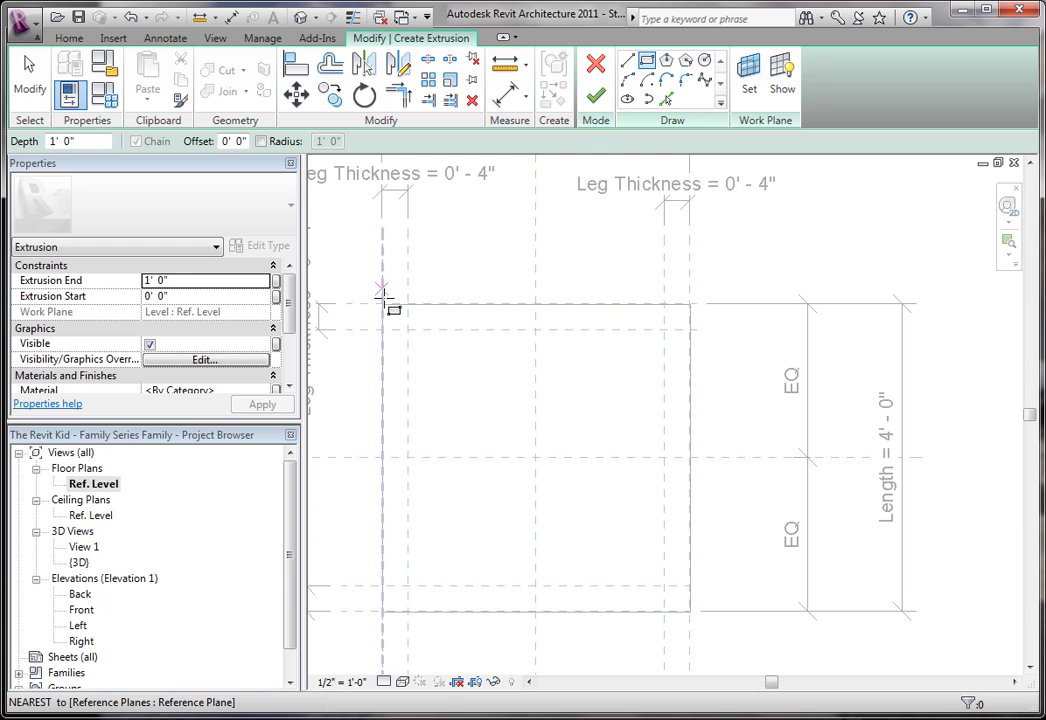
{"action": "left_click", "coordinate": [383, 306]}
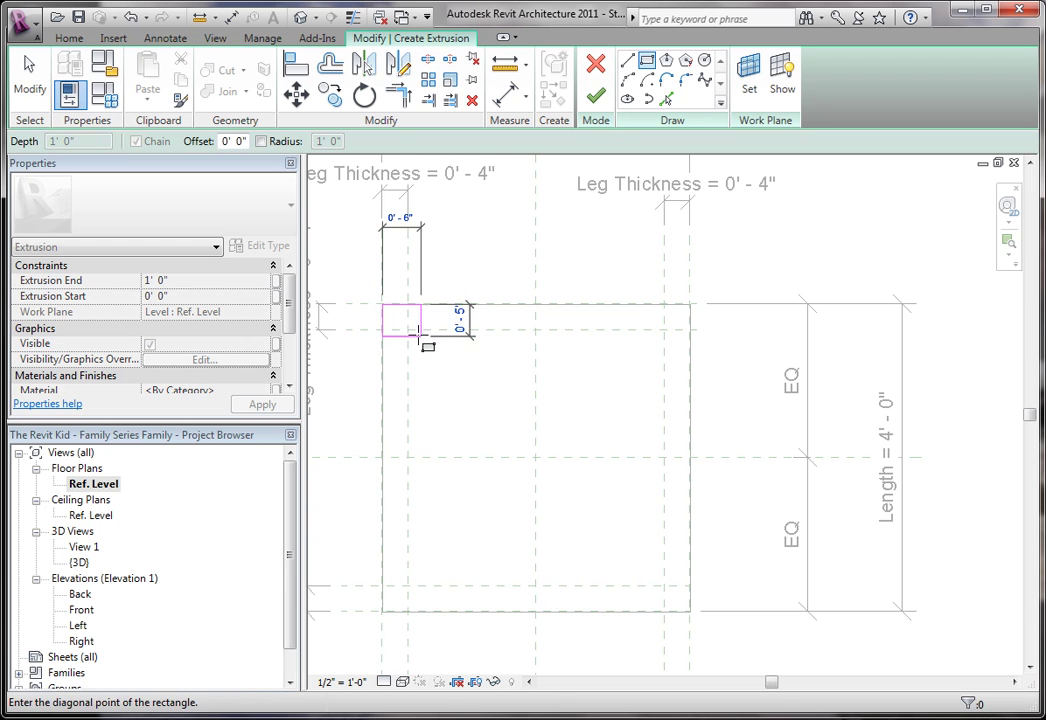
{"action": "left_click", "coordinate": [408, 330]}
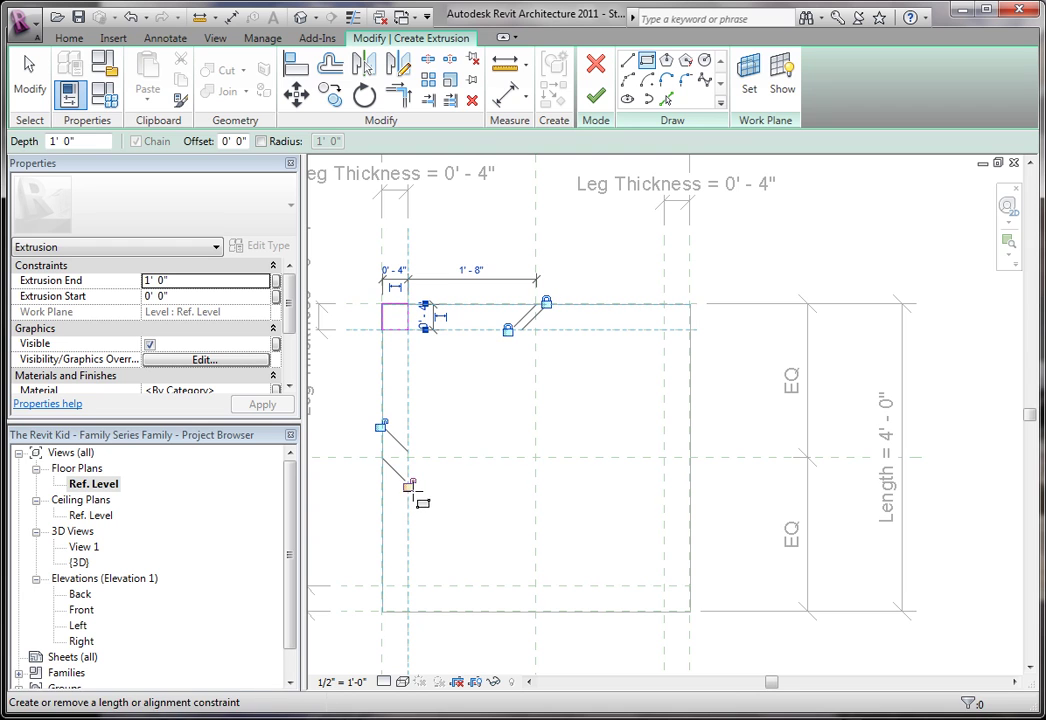
{"action": "left_click", "coordinate": [665, 305]}
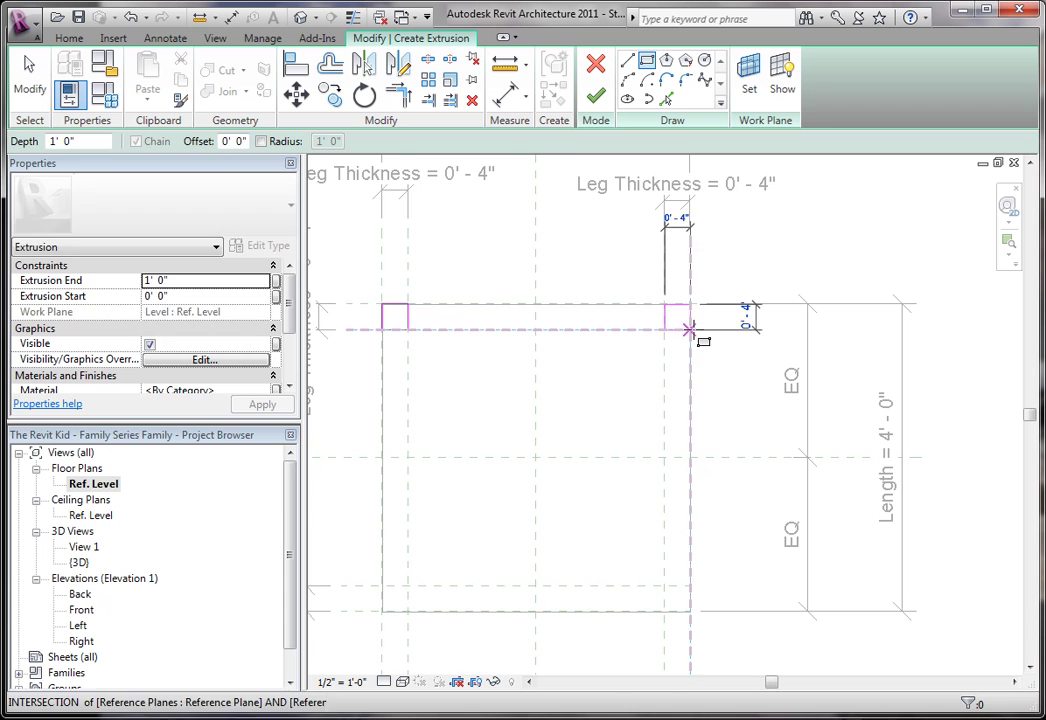
{"action": "left_click", "coordinate": [691, 330]}
{"action": "key", "text": "ctrl+z"}
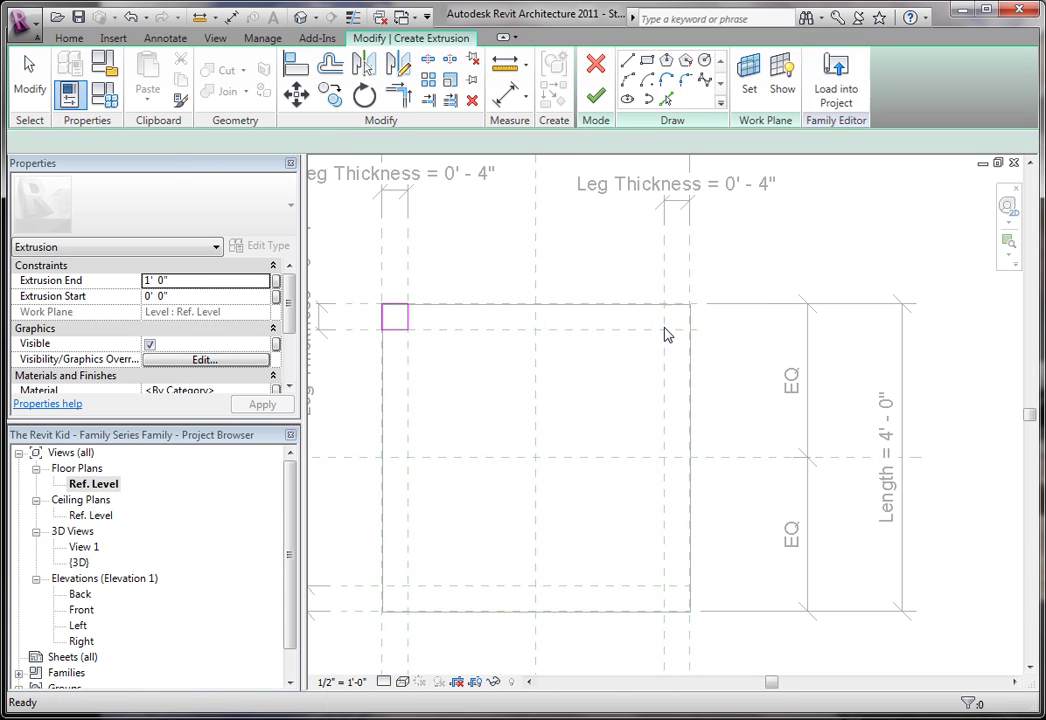
Sketch 4" leg squares at the tabletop's upper-right and lower-left corners, locking their sides to the reference planes
{"action": "left_click", "coordinate": [665, 305]}
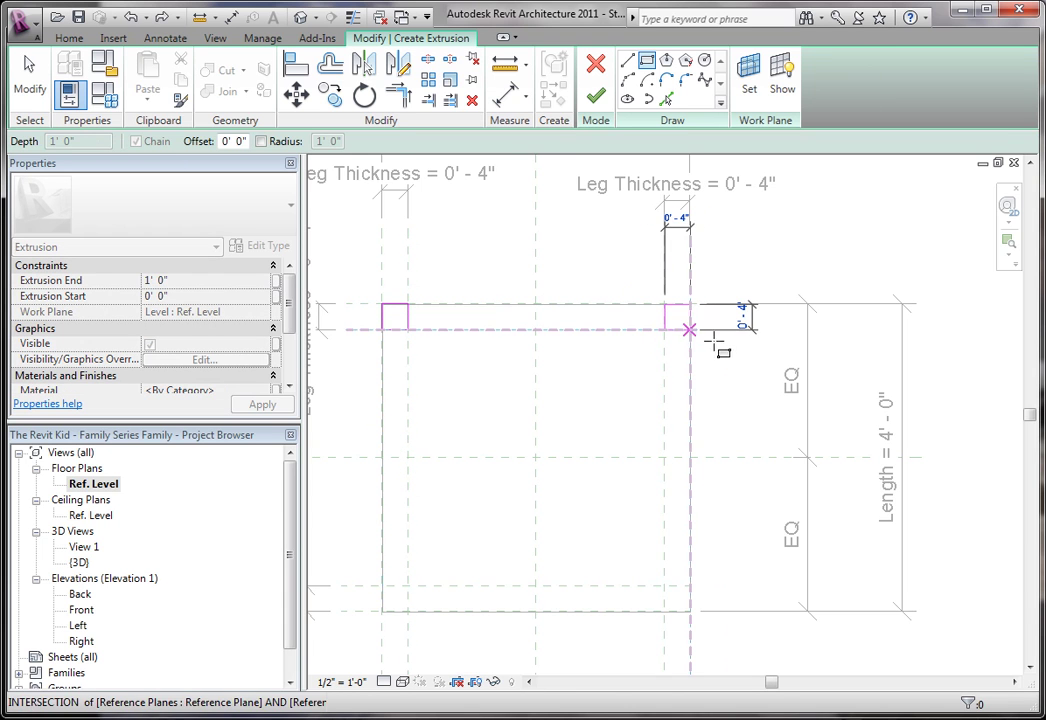
{"action": "left_click", "coordinate": [690, 330]}
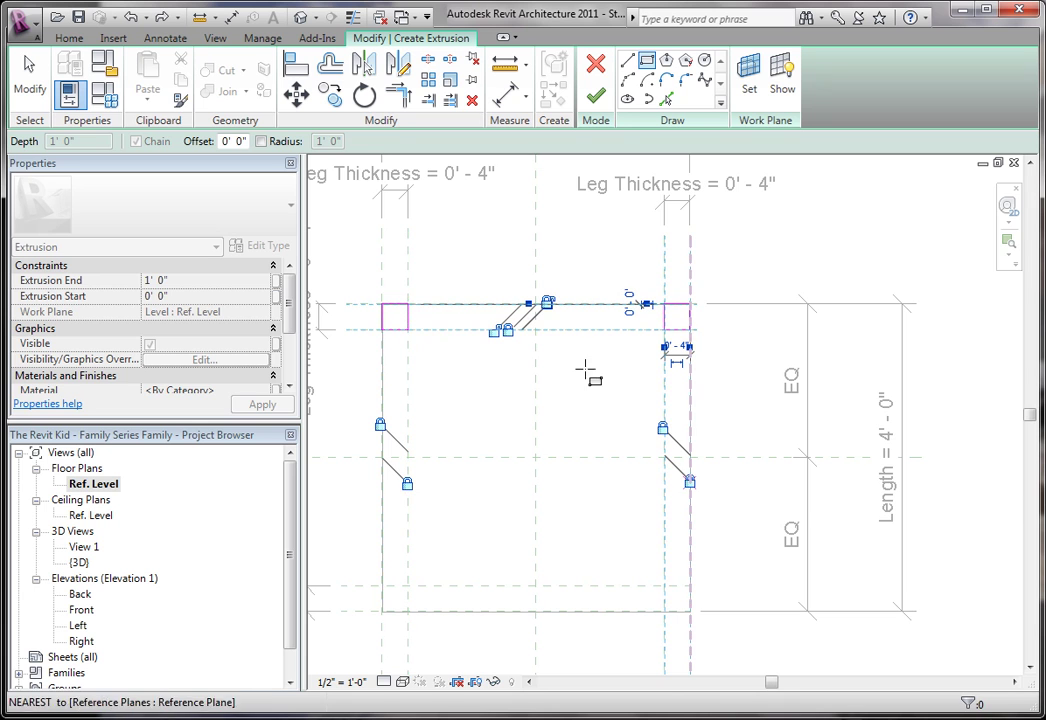
{"action": "left_click", "coordinate": [408, 585]}
{"action": "left_click", "coordinate": [382, 611]}
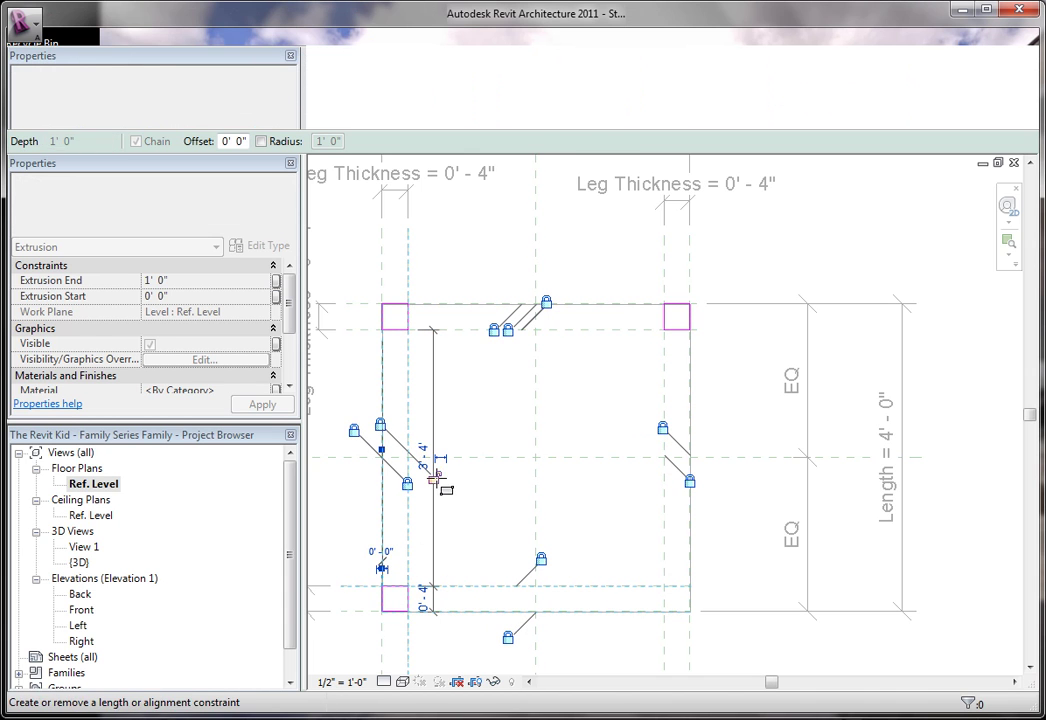
Sketch the fourth 4" leg square at the lower-right corner and lock all its sides to the reference planes
{"action": "left_click", "coordinate": [663, 587]}
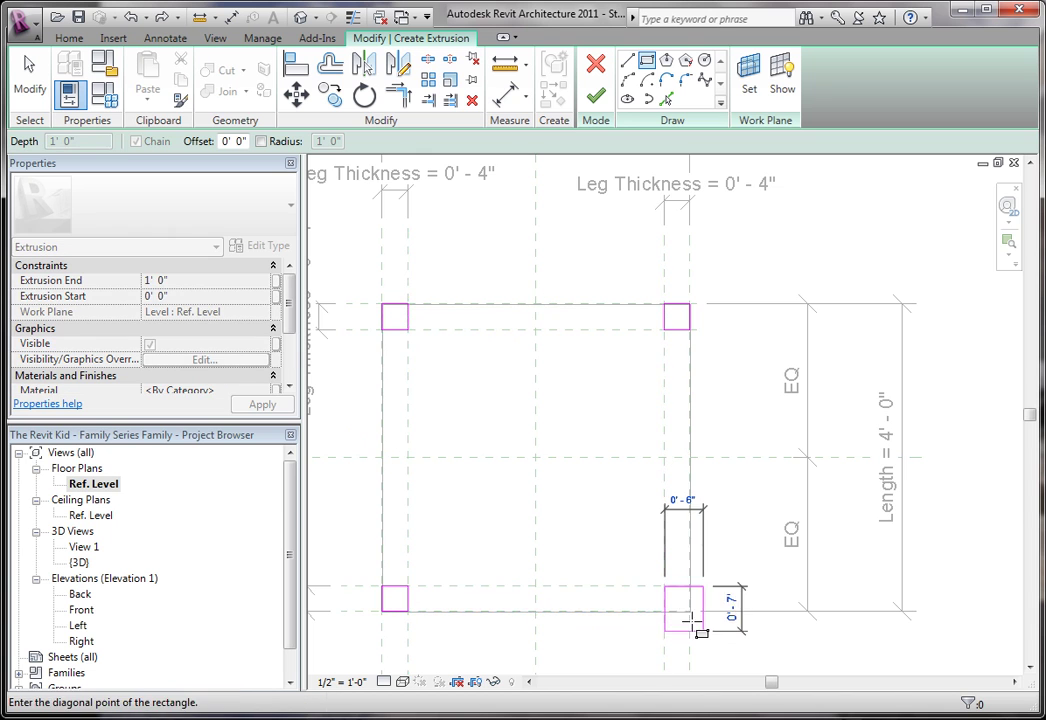
{"action": "left_click", "coordinate": [691, 612]}
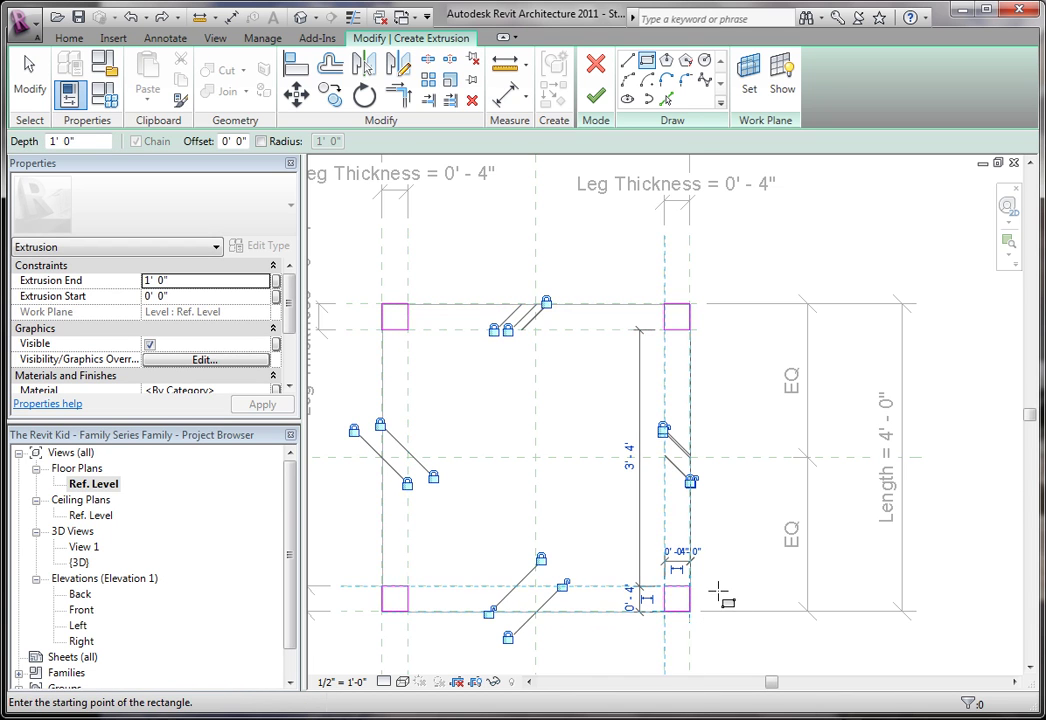
{"action": "scroll", "coordinate": [705, 625], "scroll_direction": "up", "scroll_amount": 3}
{"action": "scroll", "coordinate": [698, 532], "scroll_direction": "down", "scroll_amount": 2}
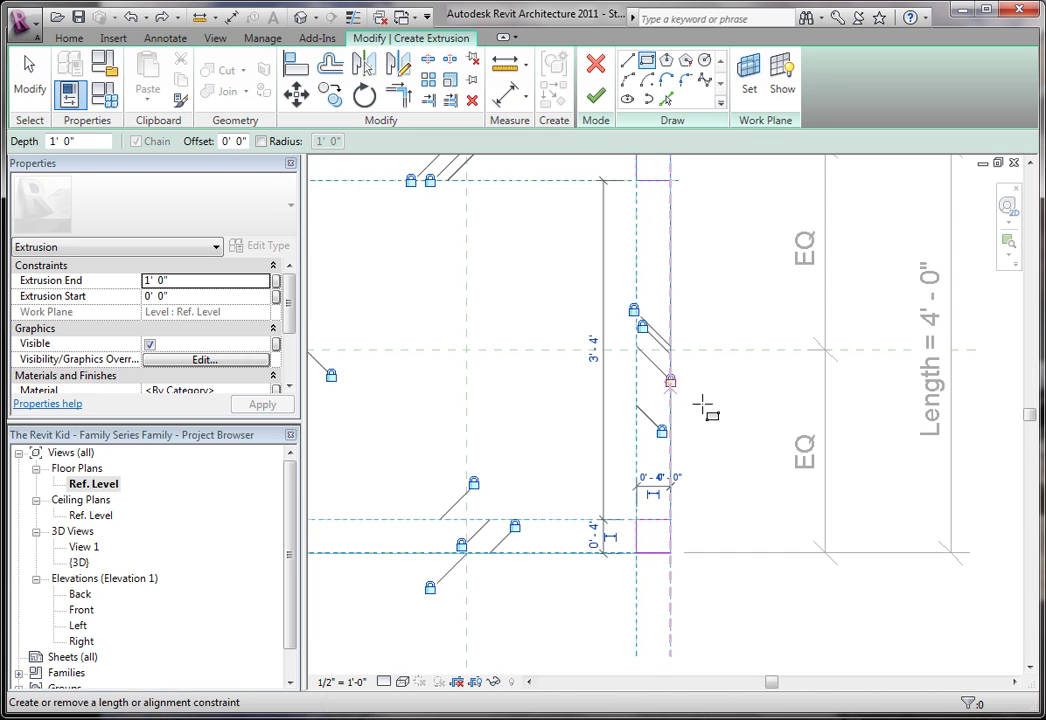
{"action": "scroll", "coordinate": [703, 405], "scroll_direction": "down", "scroll_amount": 2}
{"action": "middle_click_drag", "start_coordinate": [712, 408], "coordinate": [770, 462]}
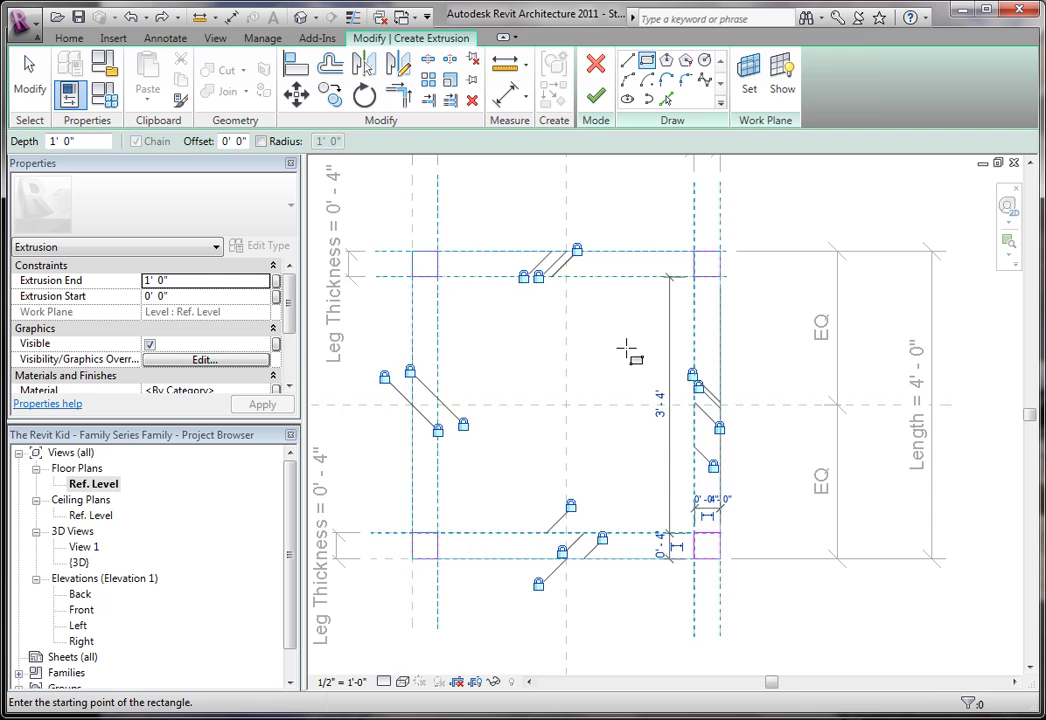
Finish the sketch of the four leg squares as a solid extrusion with a depth of 1' 0"
{"action": "key", "text": "Escape"}
{"action": "middle_click_drag", "start_coordinate": [627, 348], "coordinate": [608, 385]}
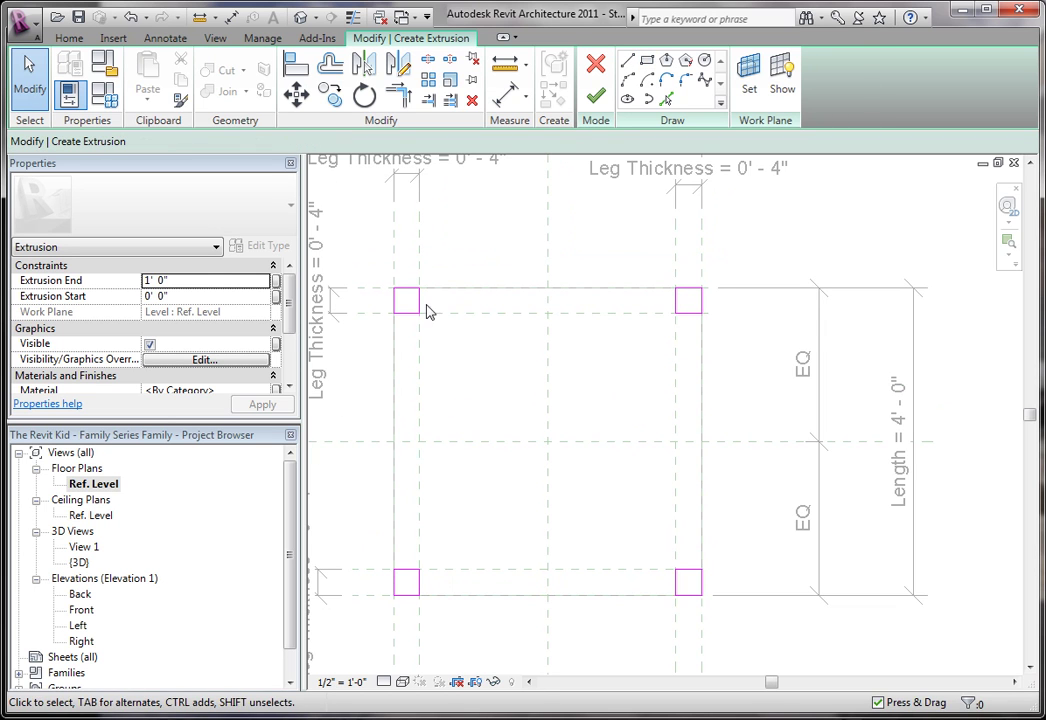
{"action": "scroll", "coordinate": [490, 544], "scroll_direction": "up", "scroll_amount": 2}
{"action": "middle_click_drag", "start_coordinate": [503, 544], "coordinate": [572, 534]}
{"action": "scroll", "coordinate": [570, 532], "scroll_direction": "down", "scroll_amount": 1}
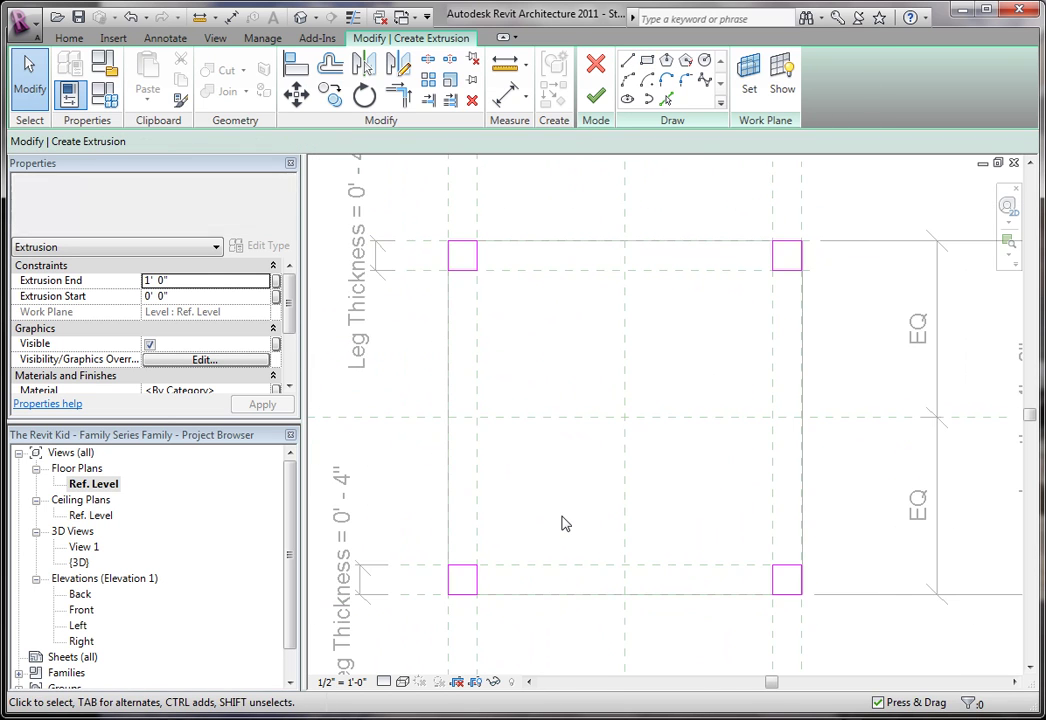
{"action": "left_click", "coordinate": [596, 95]}
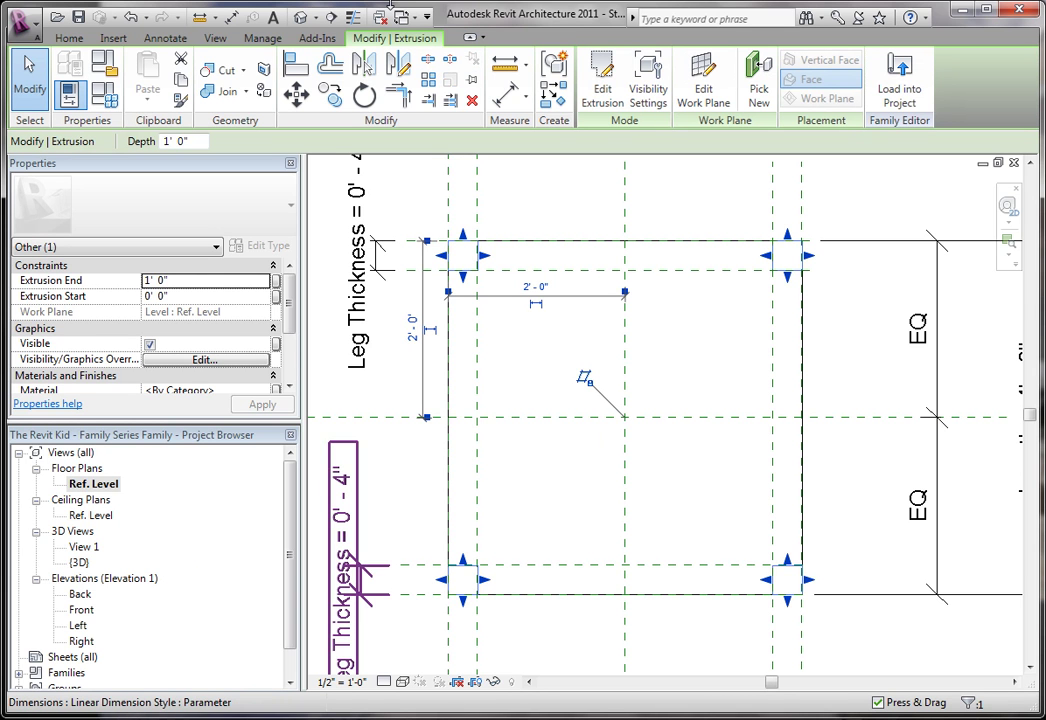
In the 3D view, try stretching the top of the legs upward to an extrusion end of about 1' 2 1/2"
{"action": "left_click", "coordinate": [301, 19]}
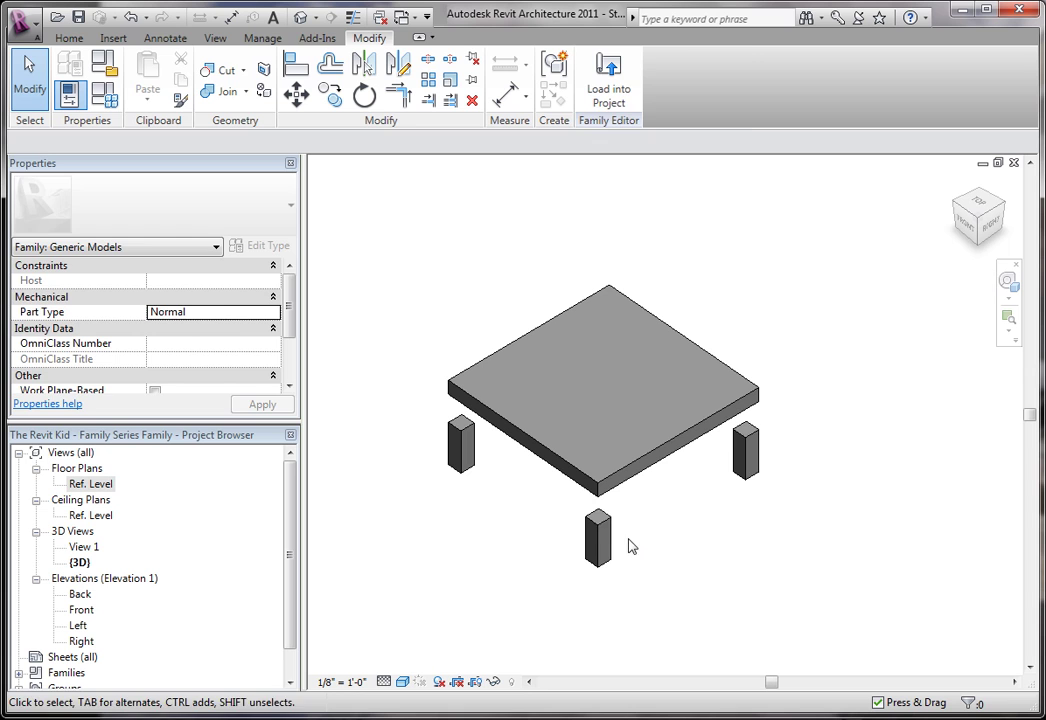
{"action": "left_click", "coordinate": [607, 428]}
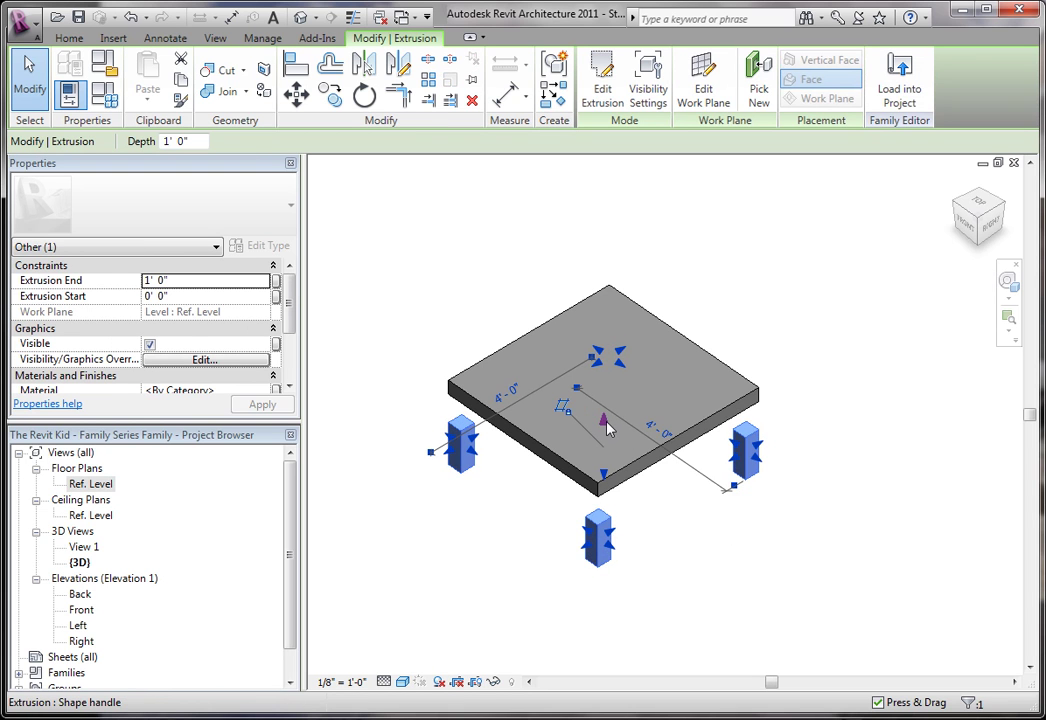
{"action": "left_click_drag", "start_coordinate": [607, 428], "coordinate": [605, 480]}
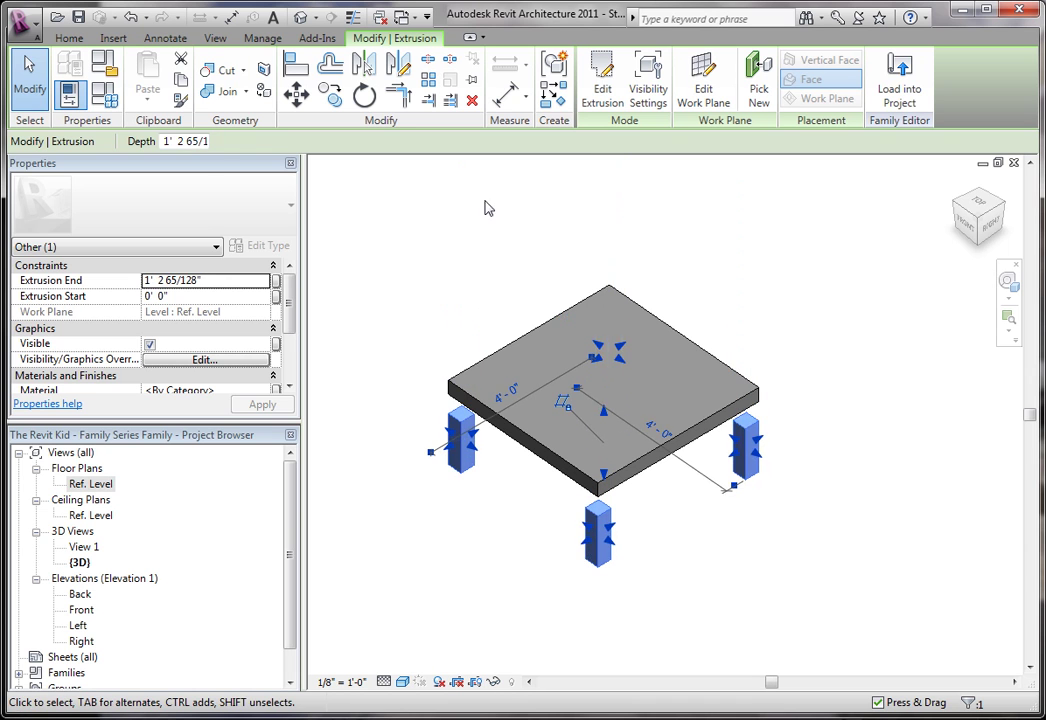
{"action": "left_click", "coordinate": [486, 206]}
In the Front elevation, stretch the legs' top to the reference plane at the tabletop's underside, for an extrusion end of 1' 8"
{"action": "double_click", "coordinate": [84, 613]}
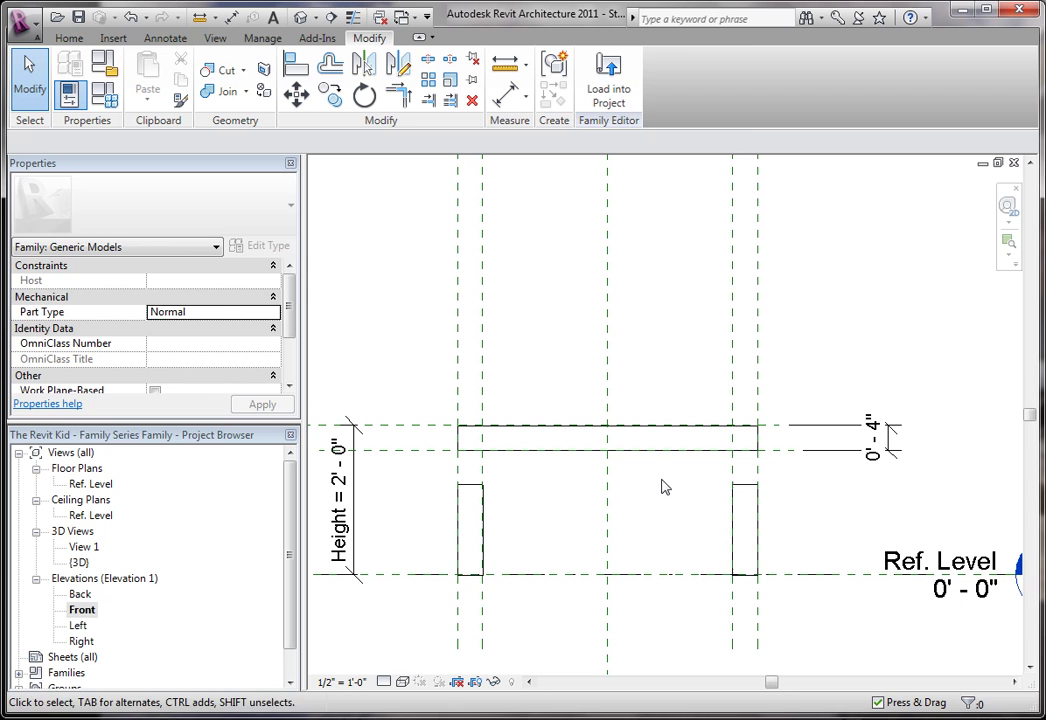
{"action": "left_click", "coordinate": [732, 528]}
{"action": "left_click_drag", "start_coordinate": [612, 479], "coordinate": [612, 449]}
{"action": "left_click", "coordinate": [444, 194]}
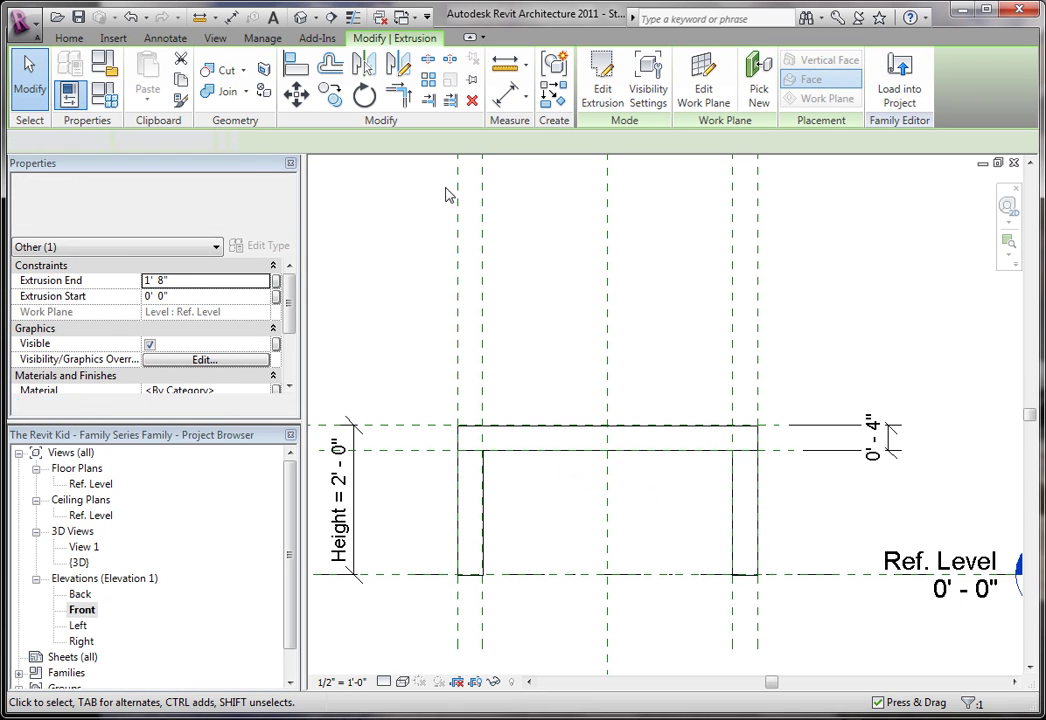
{"action": "left_click", "coordinate": [487, 505]}
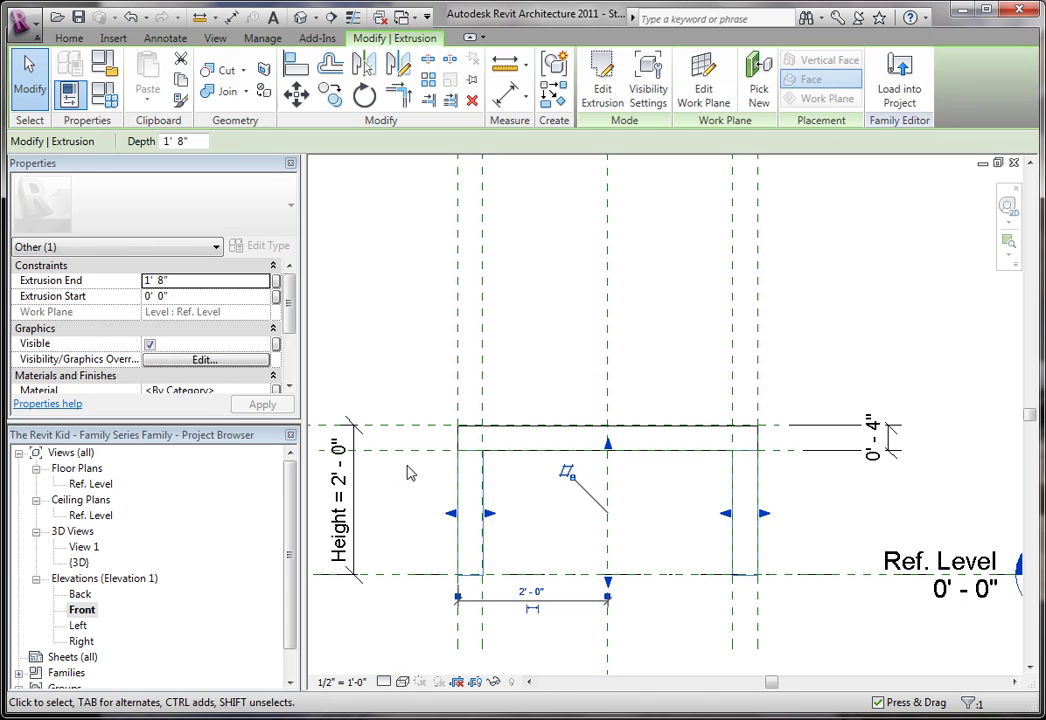
{"action": "left_click", "coordinate": [402, 476]}
In the 3D view, join the leg extrusion with the tabletop using Join Geometry
{"action": "left_click", "coordinate": [303, 20]}
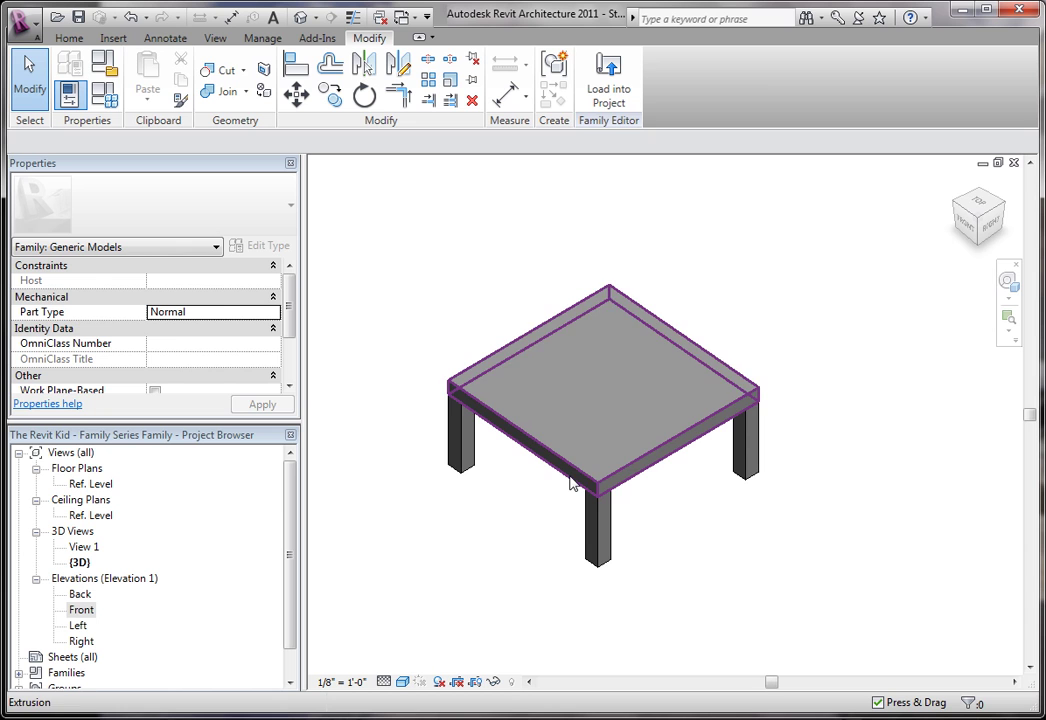
{"action": "scroll", "coordinate": [485, 408], "scroll_direction": "up", "scroll_amount": 7}
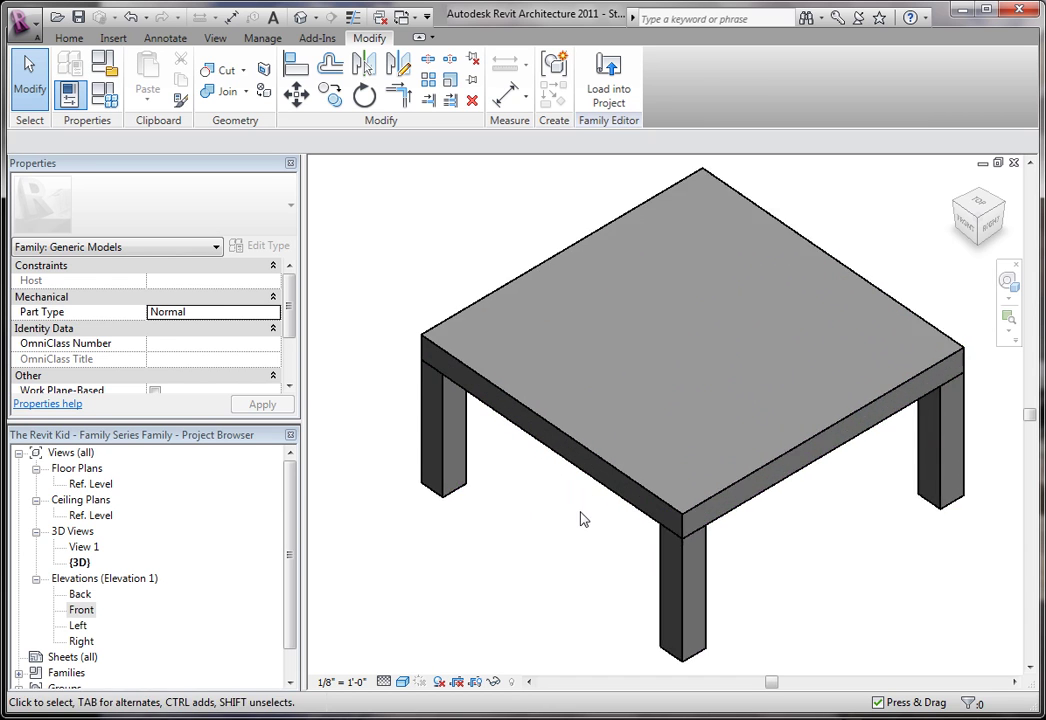
{"action": "scroll", "coordinate": [876, 577], "scroll_direction": "down", "scroll_amount": 1}
{"action": "middle_click_drag", "start_coordinate": [876, 577], "coordinate": [698, 400]}
{"action": "scroll", "coordinate": [700, 407], "scroll_direction": "down", "scroll_amount": 2}
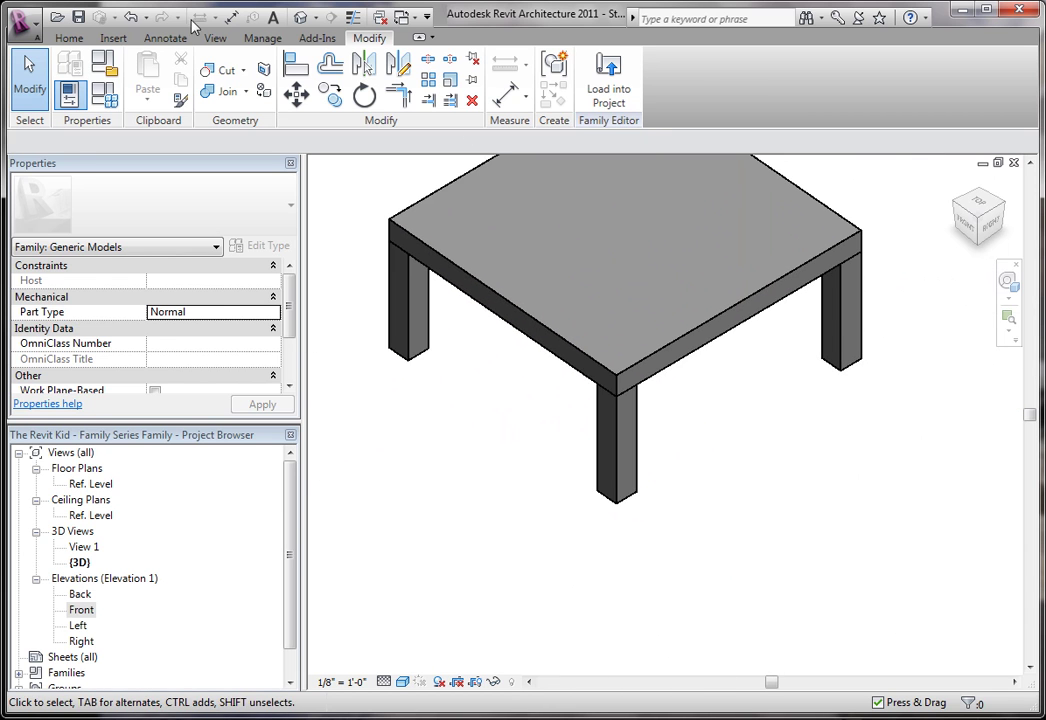
{"action": "left_click", "coordinate": [227, 91]}
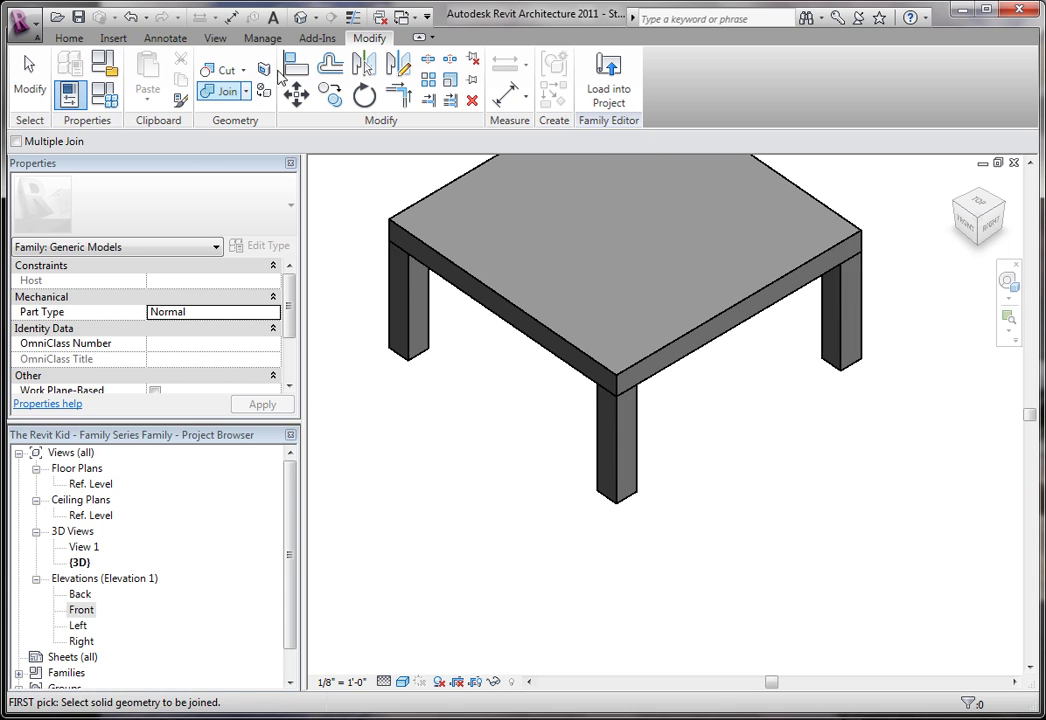
{"action": "scroll", "coordinate": [355, 275], "scroll_direction": "down", "scroll_amount": 2}
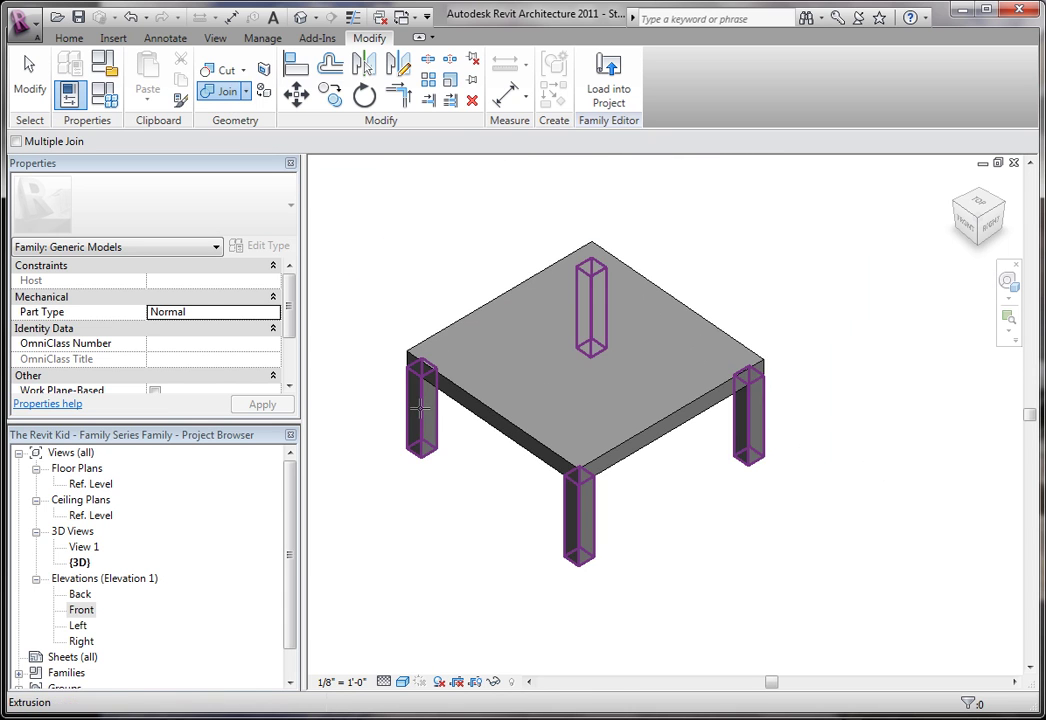
{"action": "left_click", "coordinate": [422, 412]}
{"action": "left_click", "coordinate": [493, 416]}
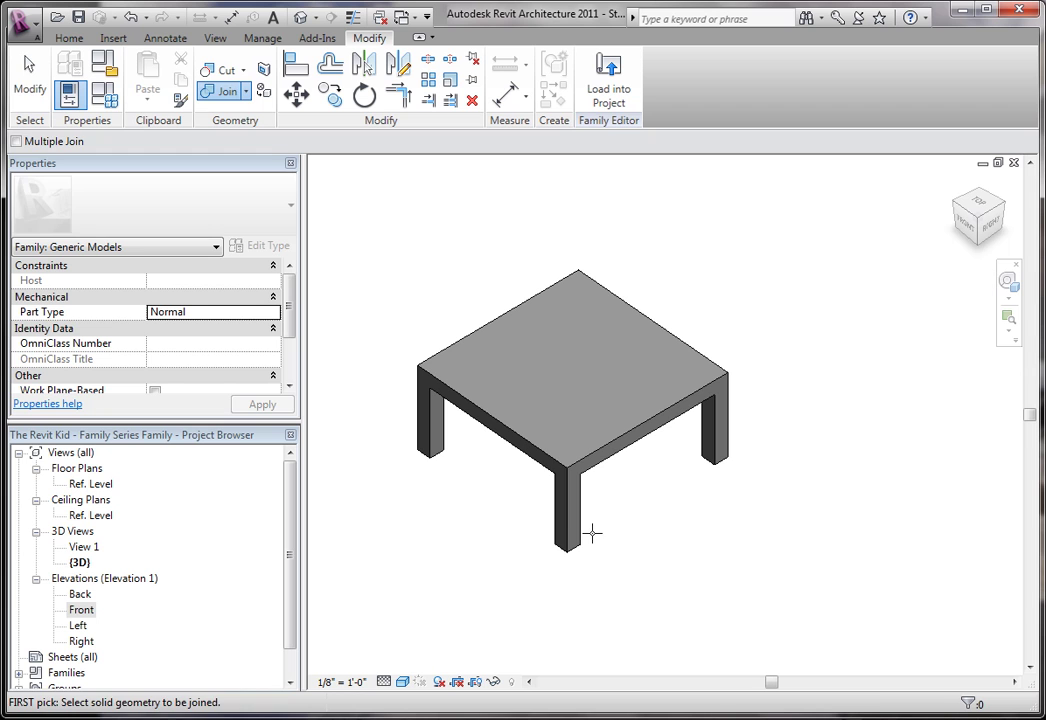
{"action": "key", "text": "Escape"}
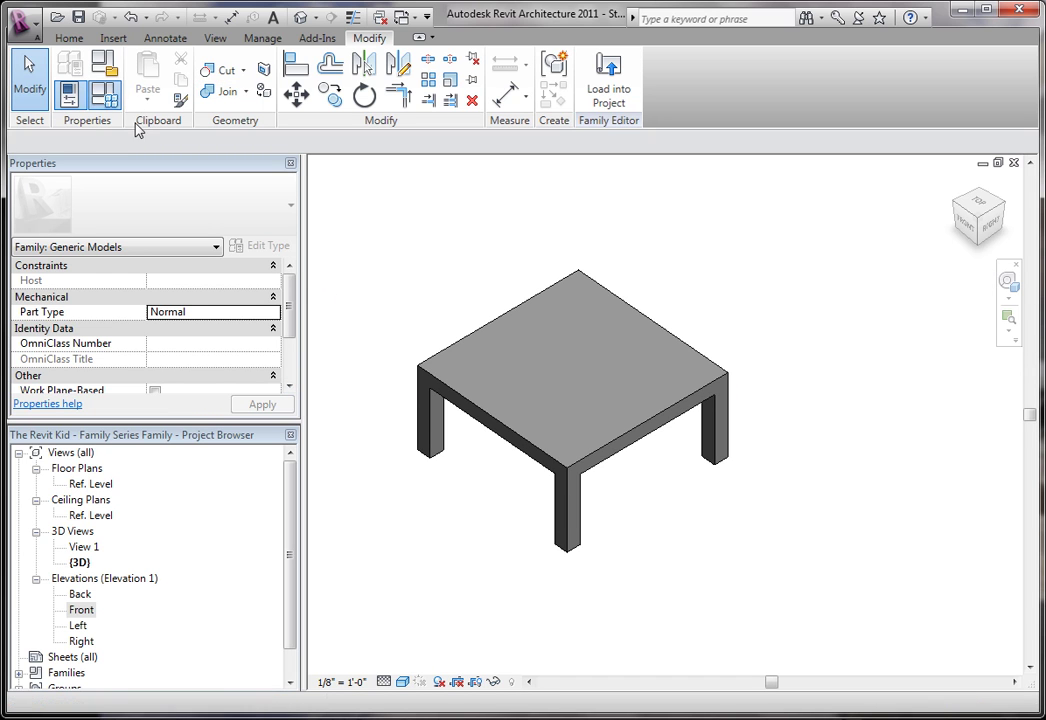
Set the Leg Thickness parameter to 8" in Family Types and apply it to test how the table flexes
{"action": "left_click", "coordinate": [104, 93]}
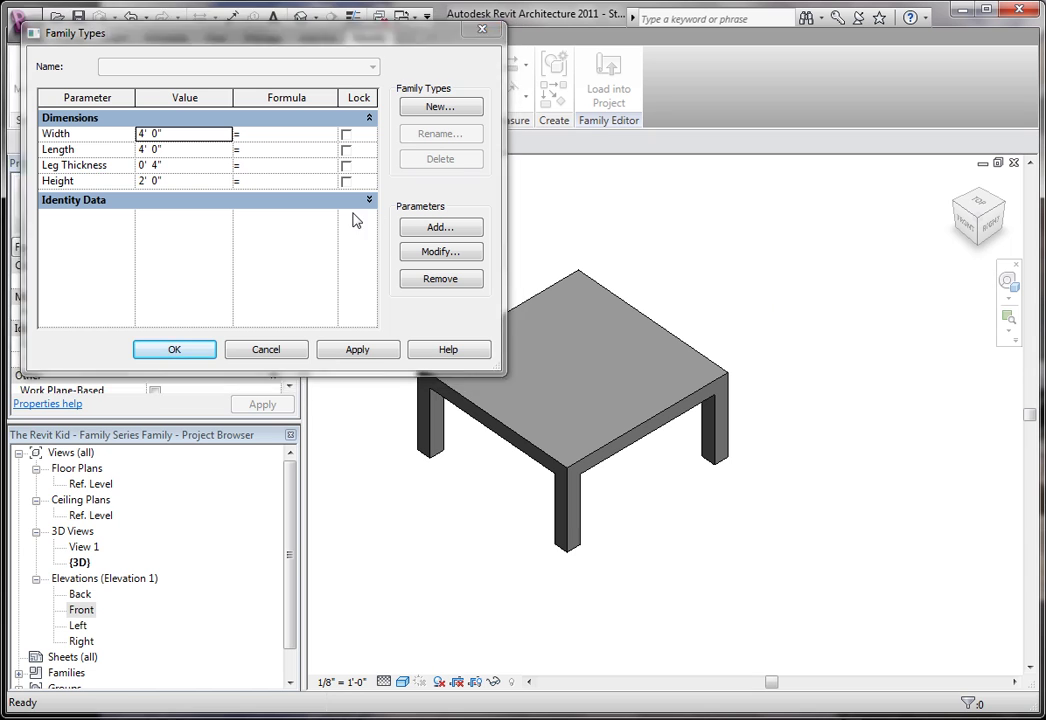
{"action": "left_click", "coordinate": [175, 350]}
{"action": "middle_click_drag", "start_coordinate": [649, 297], "coordinate": [860, 362]}
{"action": "left_click", "coordinate": [110, 100]}
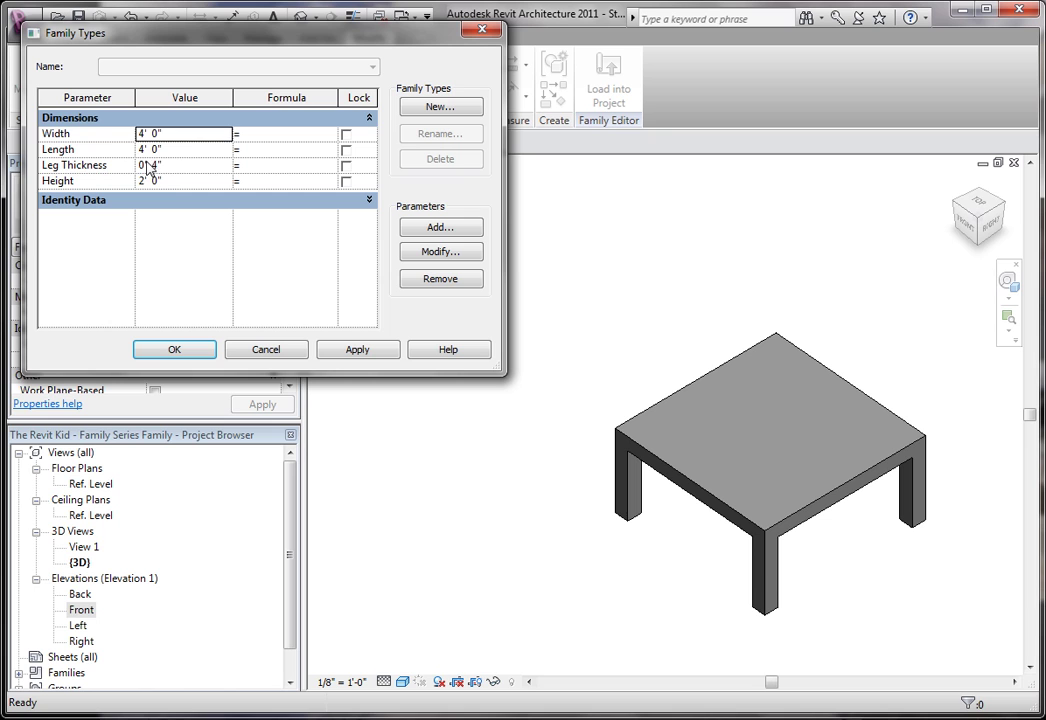
{"action": "left_click", "coordinate": [187, 165]}
{"action": "double_click", "coordinate": [188, 164]}
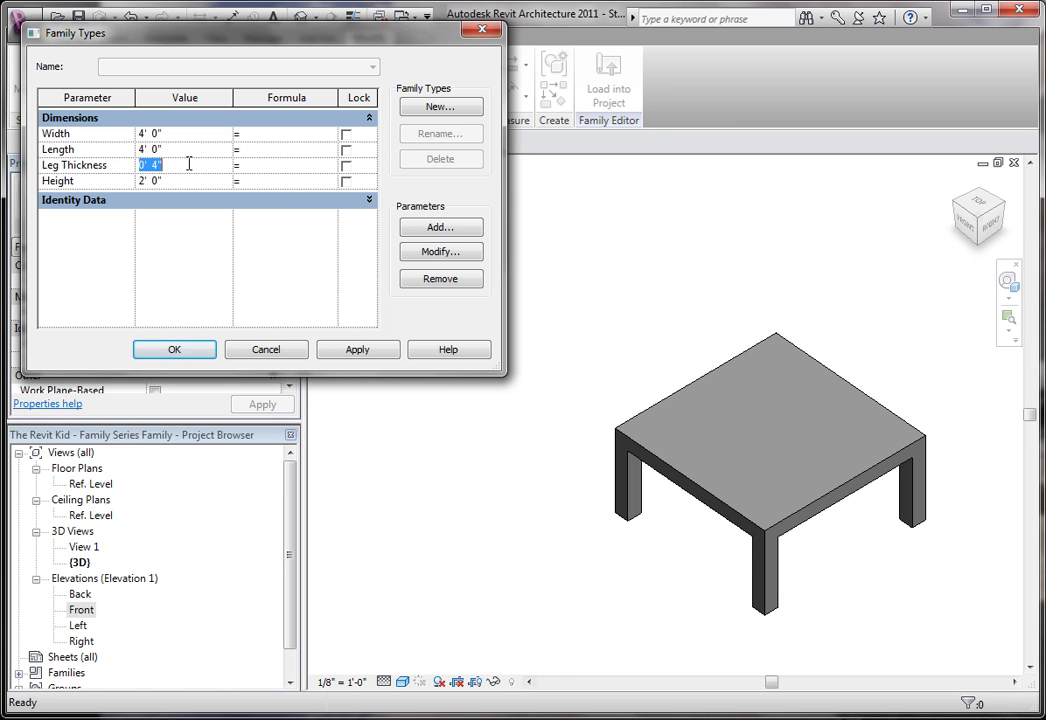
{"action": "type", "text": "8"}
{"action": "left_click", "coordinate": [386, 354]}
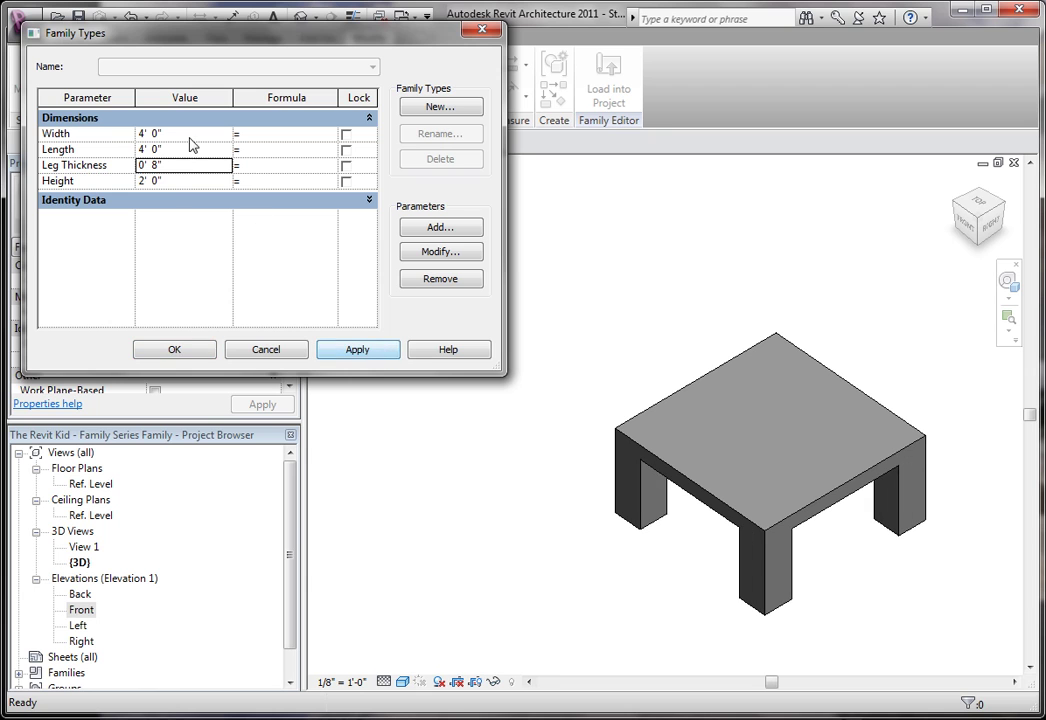
Set the Leg Thickness parameter back to 4" and apply it to the table
{"action": "double_click", "coordinate": [187, 166]}
{"action": "type", "text": "4"}
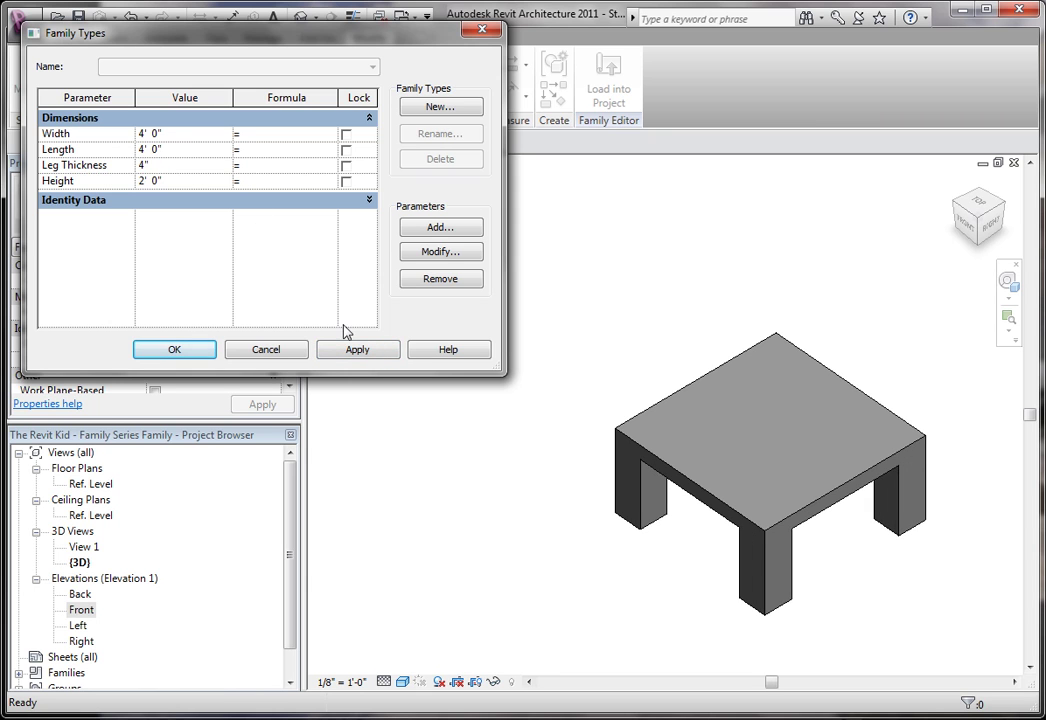
{"action": "left_click", "coordinate": [357, 349]}
Set the table's Length parameter to 8' 0", apply it and accept the family type values
{"action": "left_click", "coordinate": [228, 152]}
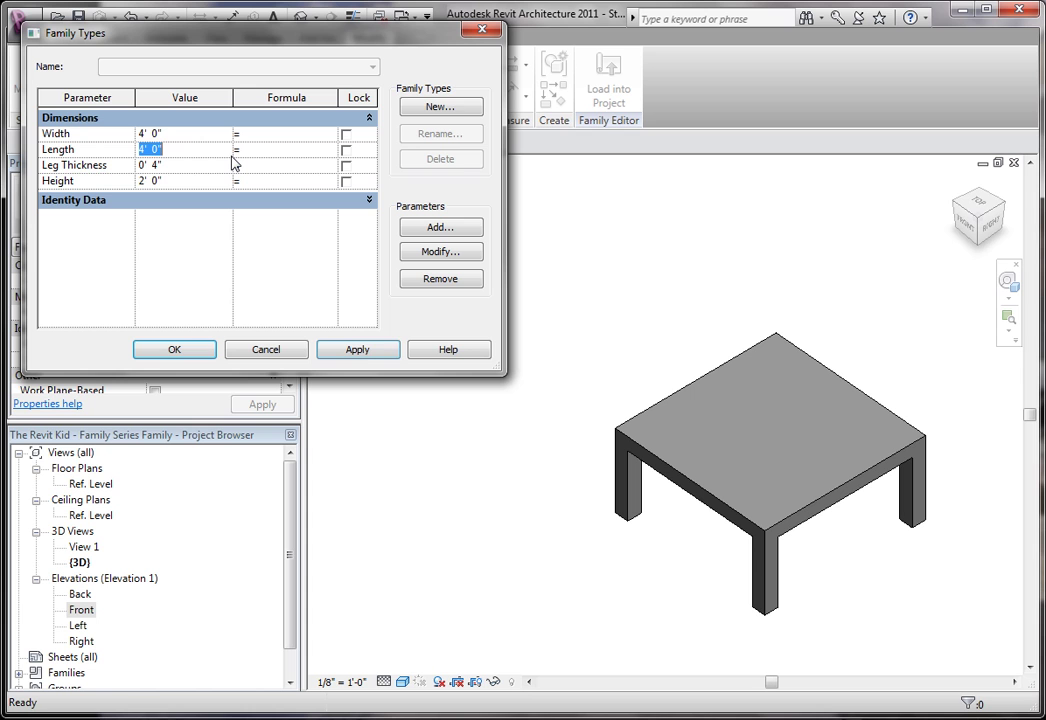
{"action": "type", "text": "8'"}
{"action": "left_click", "coordinate": [363, 355]}
{"action": "left_click", "coordinate": [150, 352]}
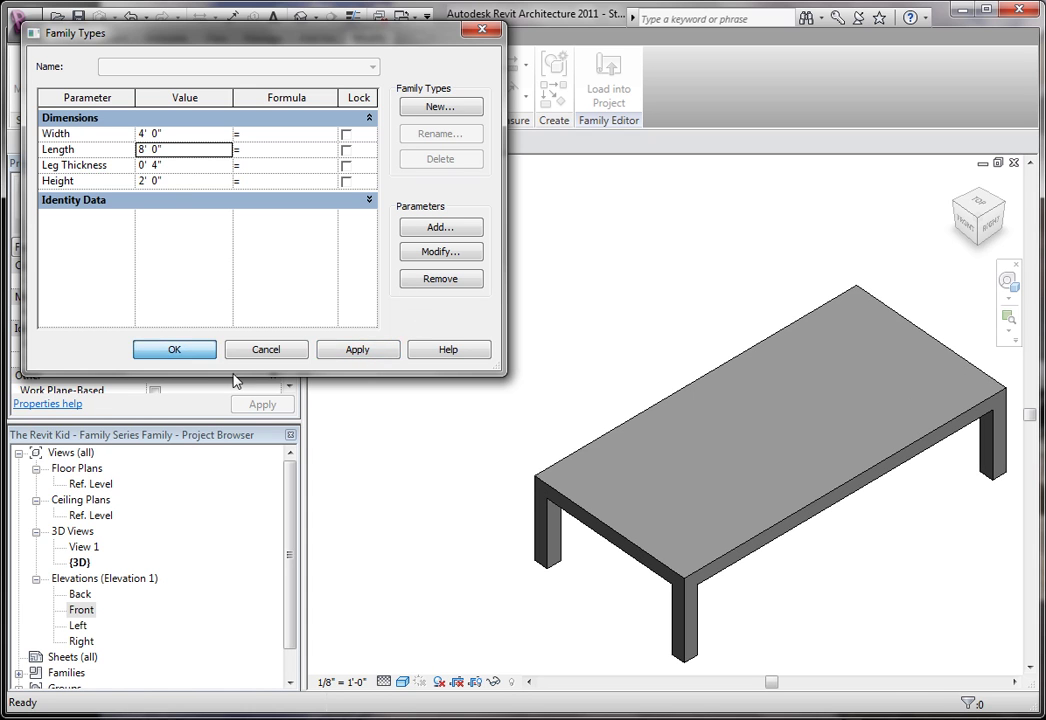
{"action": "middle_click_drag", "start_coordinate": [707, 327], "coordinate": [463, 294]}
{"action": "scroll", "coordinate": [544, 294], "scroll_direction": "up", "scroll_amount": 2}
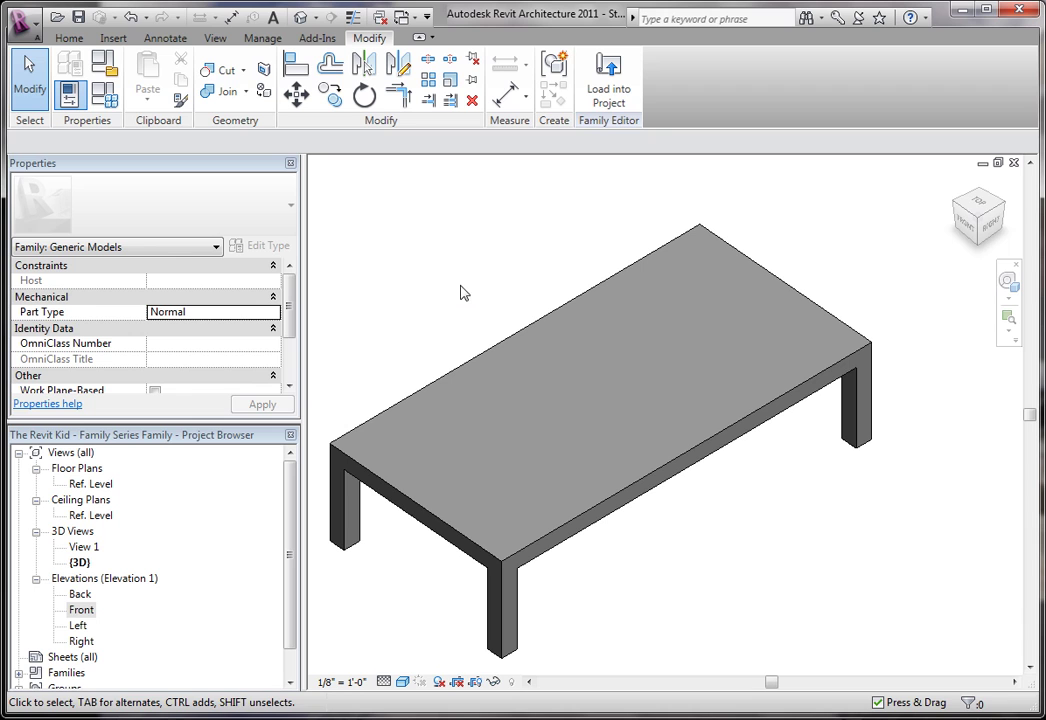
{"action": "middle_click", "coordinate": [426, 298]}
{"action": "scroll", "coordinate": [399, 283], "scroll_direction": "up", "scroll_amount": 1}
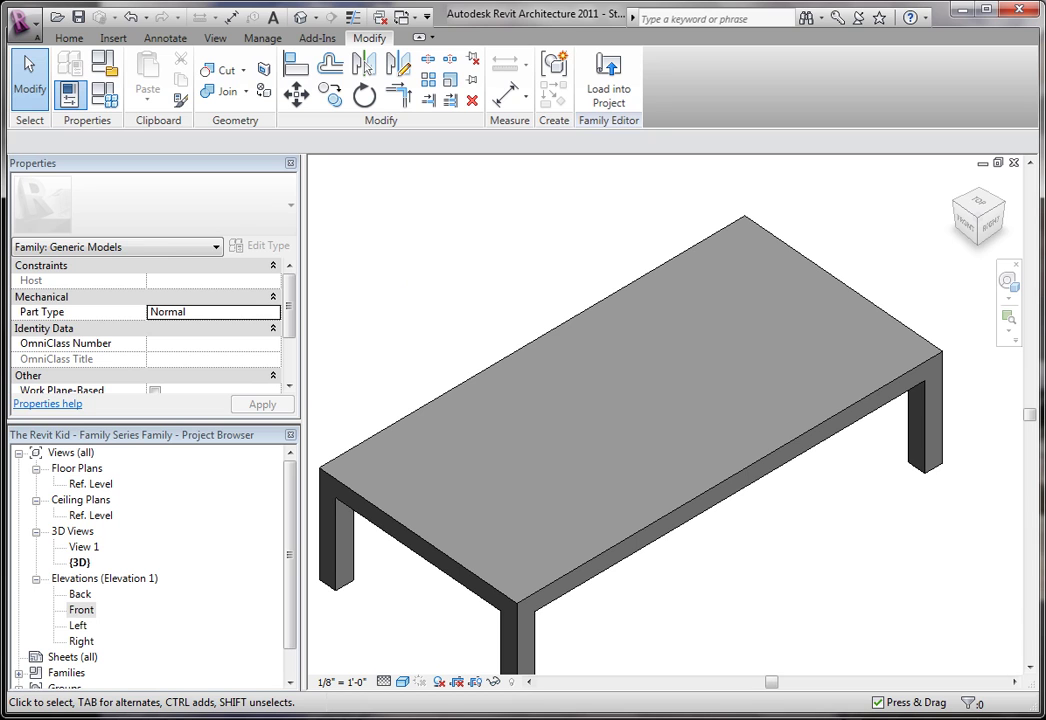